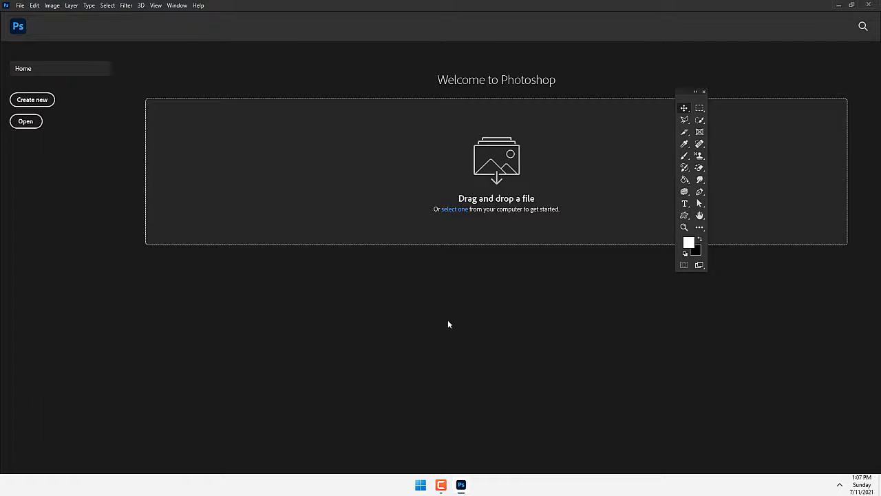
- Open DSCN4528.JPG from the Materials folder on the Desktop
click(31, 122)
double_click(112, 100)
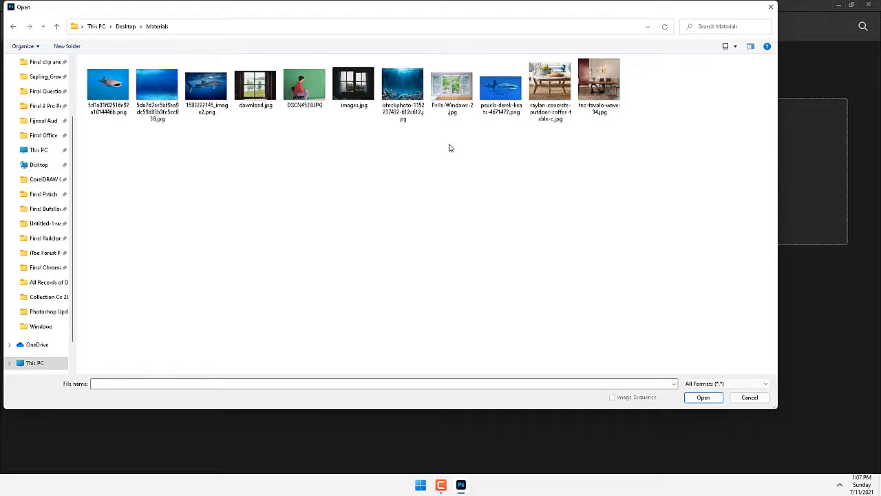
click(299, 91)
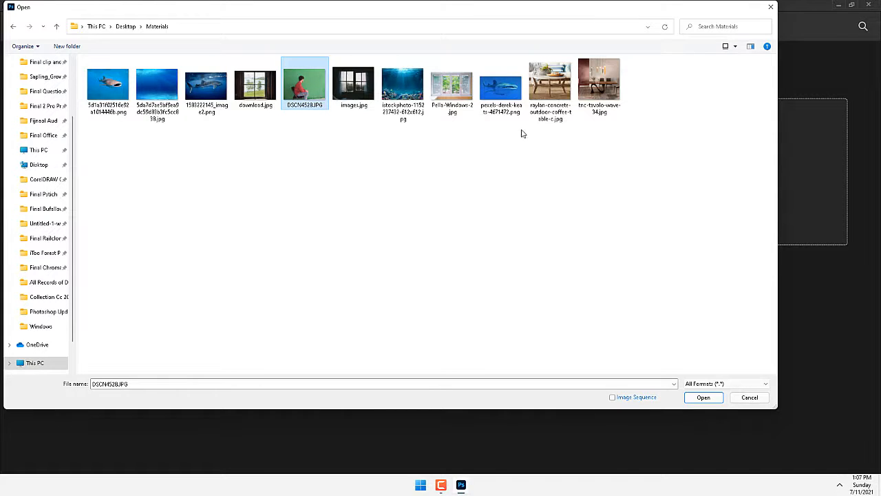
click(460, 94)
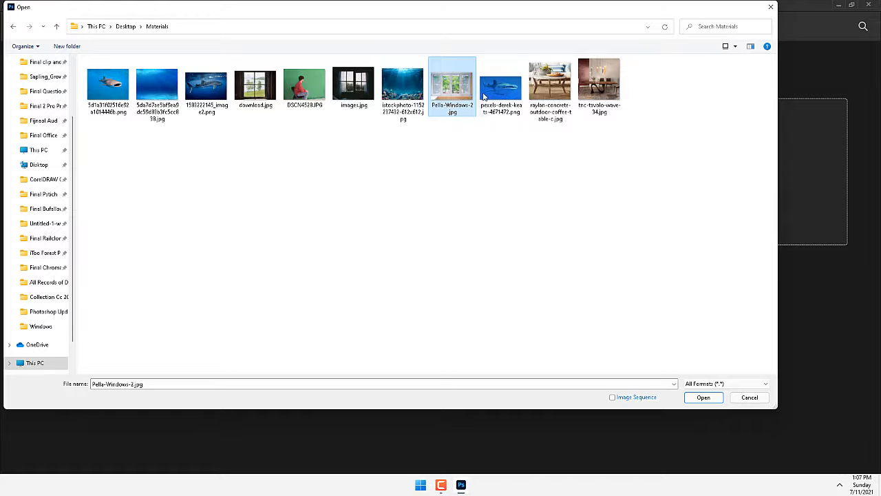
click(403, 82)
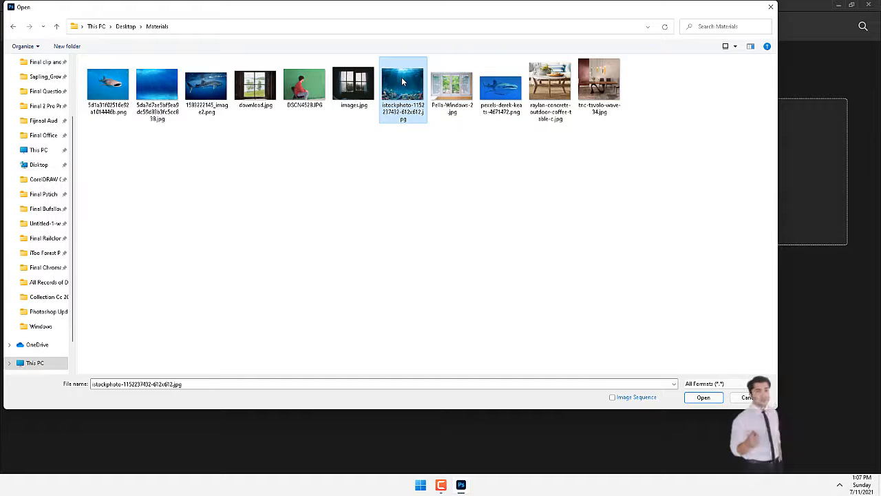
double_click(310, 88)
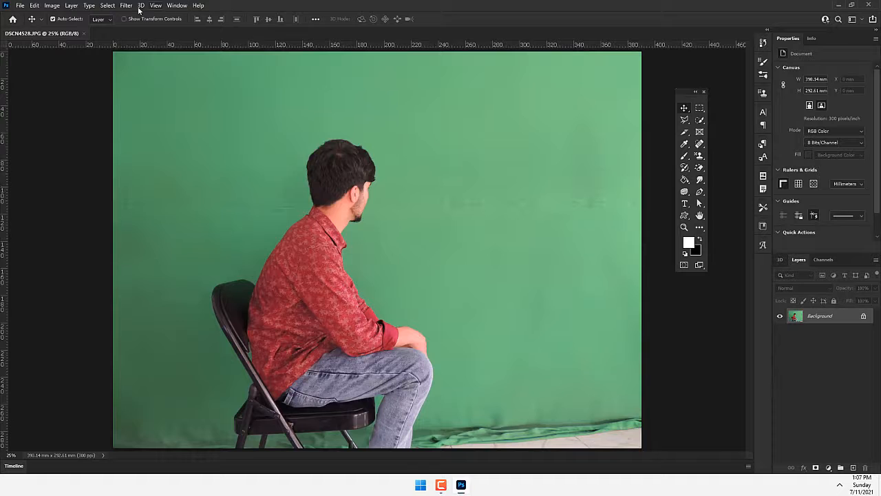
- Select the seated man with Select Subject and feather the selection by 1 pixel
click(107, 6)
click(130, 113)
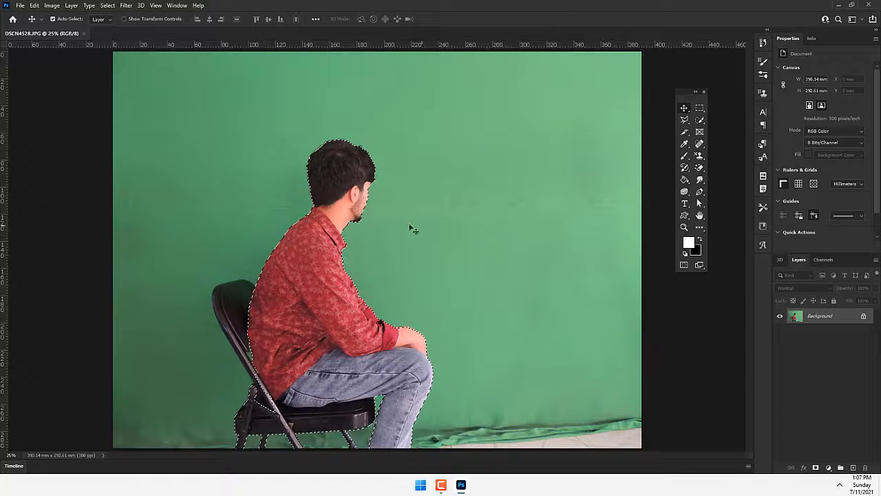
click(700, 108)
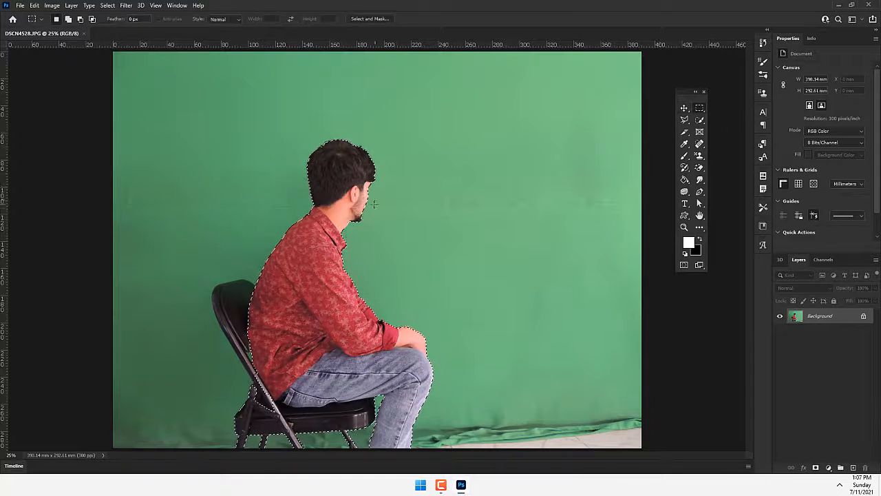
right_click(343, 188)
click(372, 211)
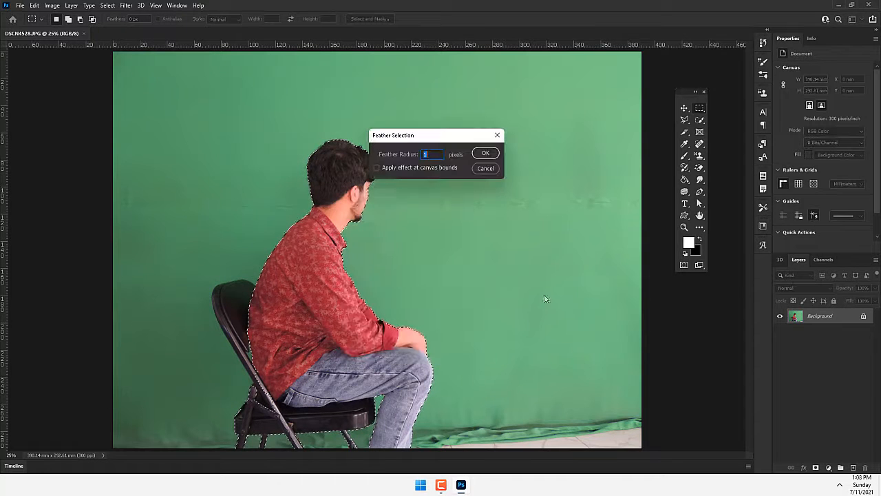
key(Return)
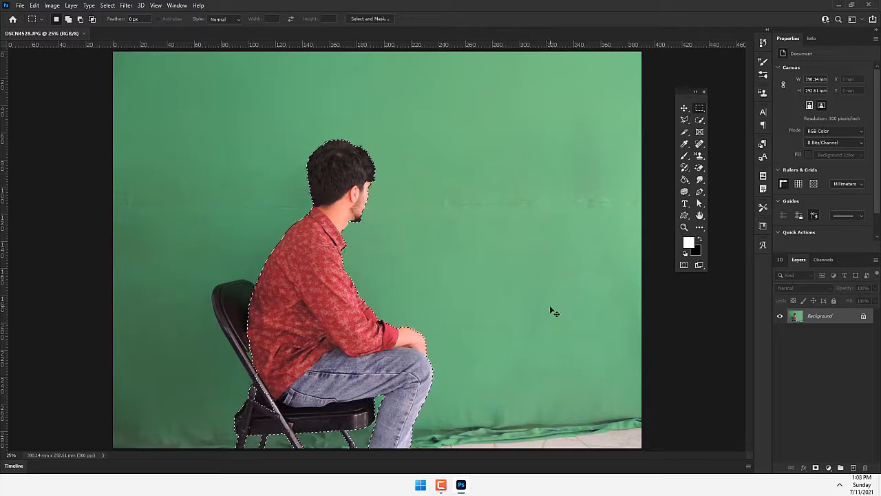
- Enlarge the thumbnails of the Materials images, try download.jpg as the background picture and close it again
key(ctrl+o)
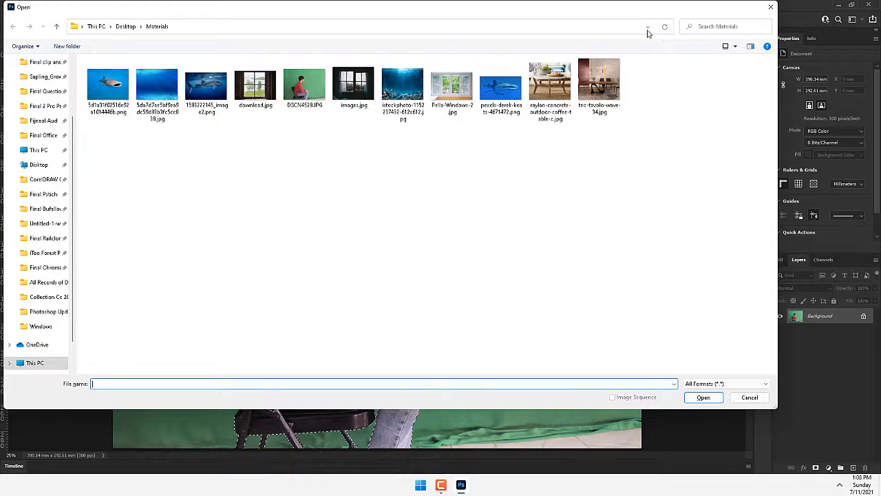
click(734, 46)
click(762, 41)
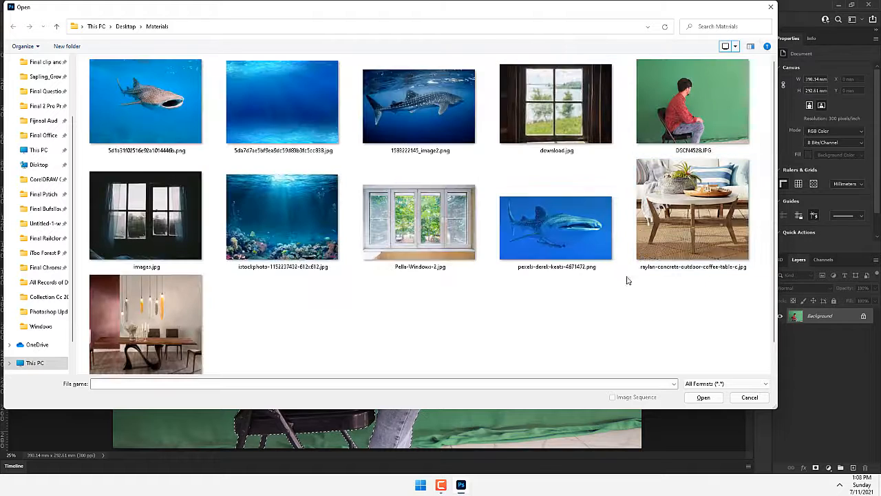
click(607, 317)
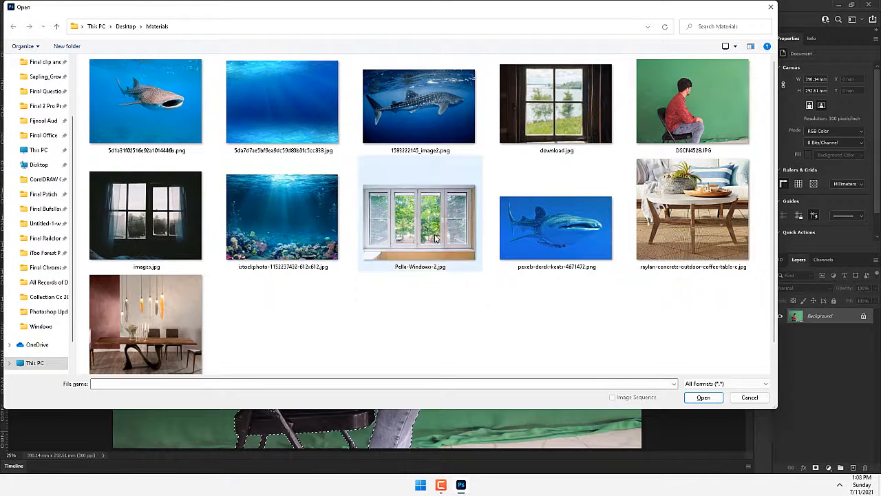
click(423, 215)
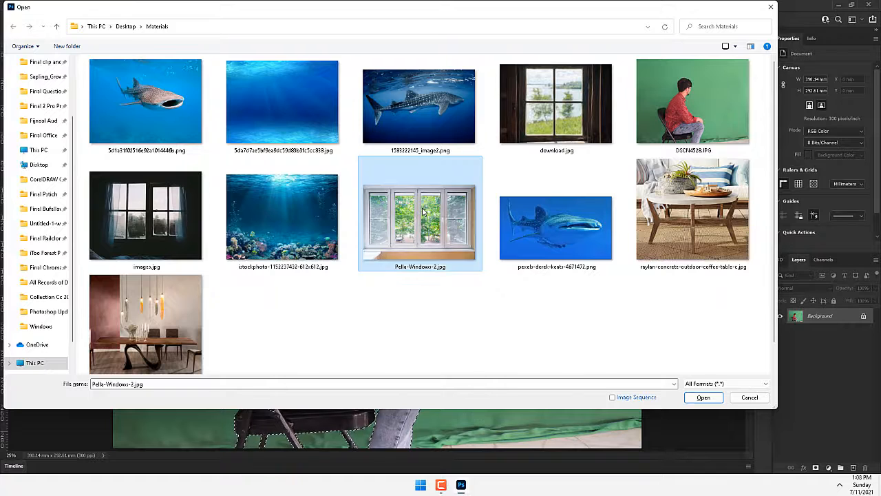
click(550, 105)
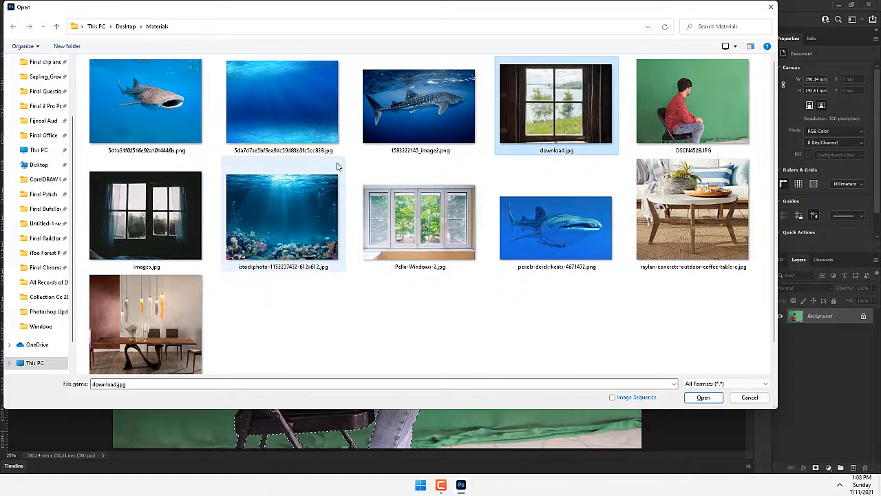
double_click(567, 95)
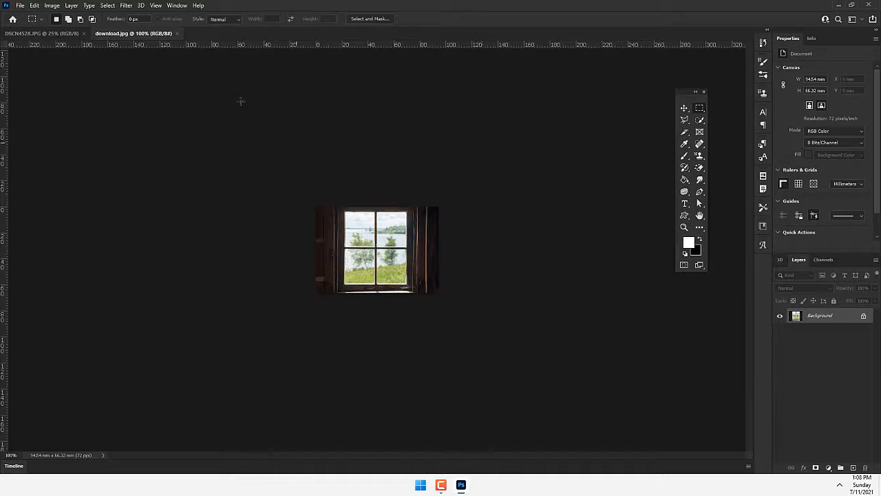
click(177, 33)
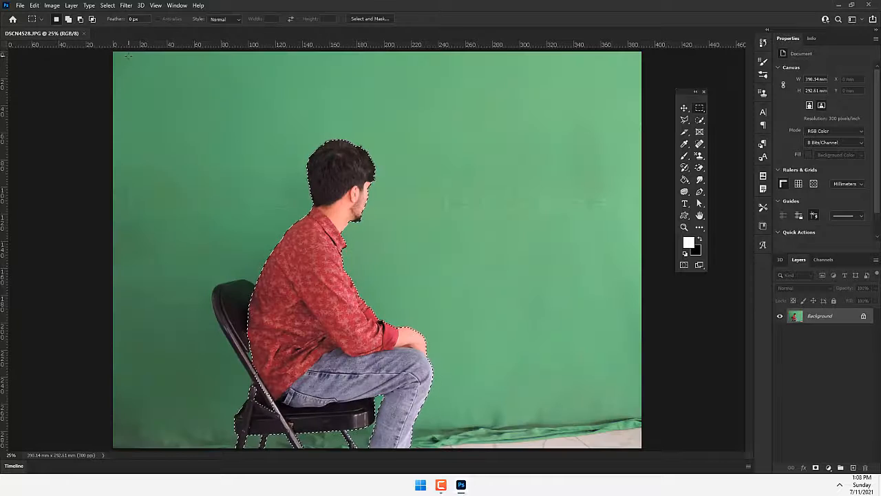
- Open Pella-Windows-2.jpg and paste the feathered cutout of the man into it
key(ctrl+o)
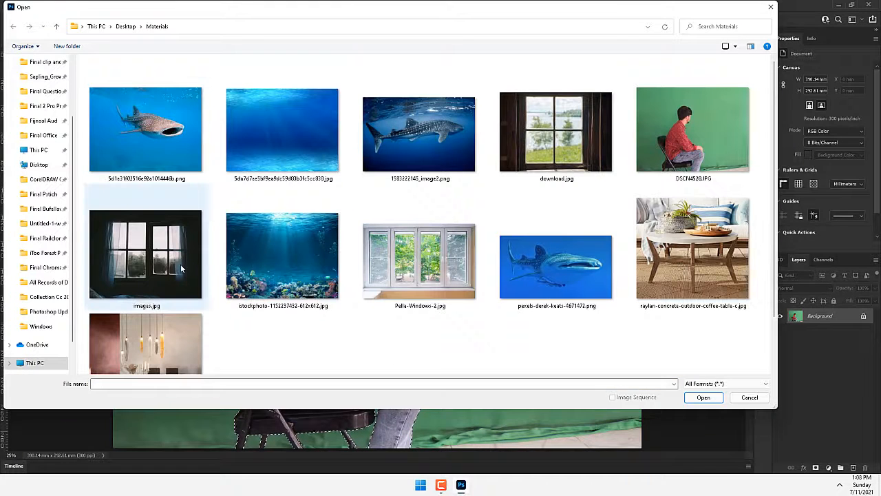
double_click(419, 262)
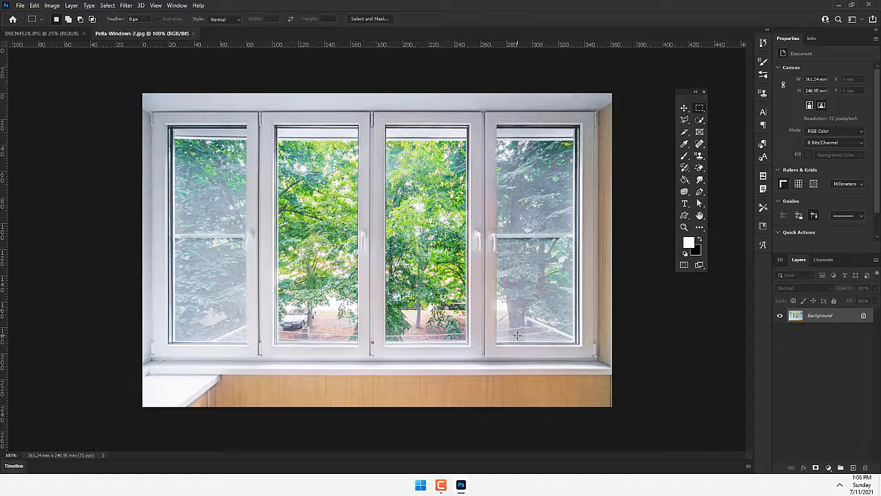
key(ctrl+v)
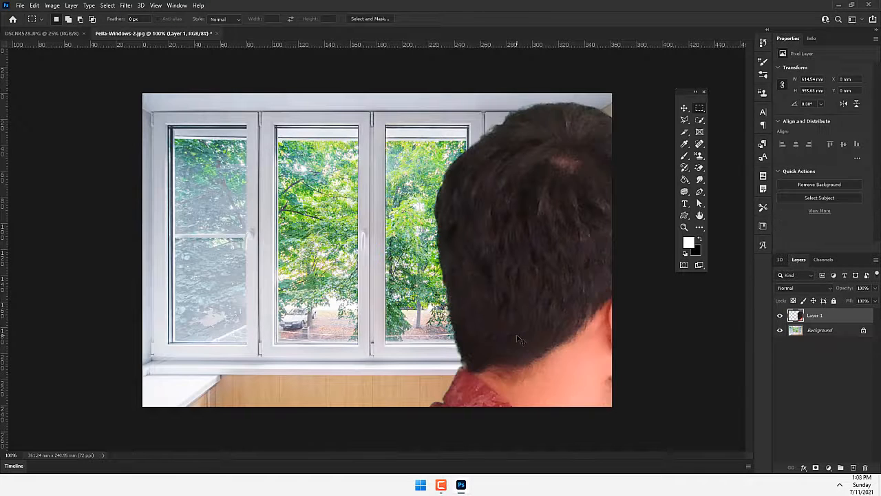
- Scale the pasted man down and place him in front of the window's left pane
key(ctrl+t)
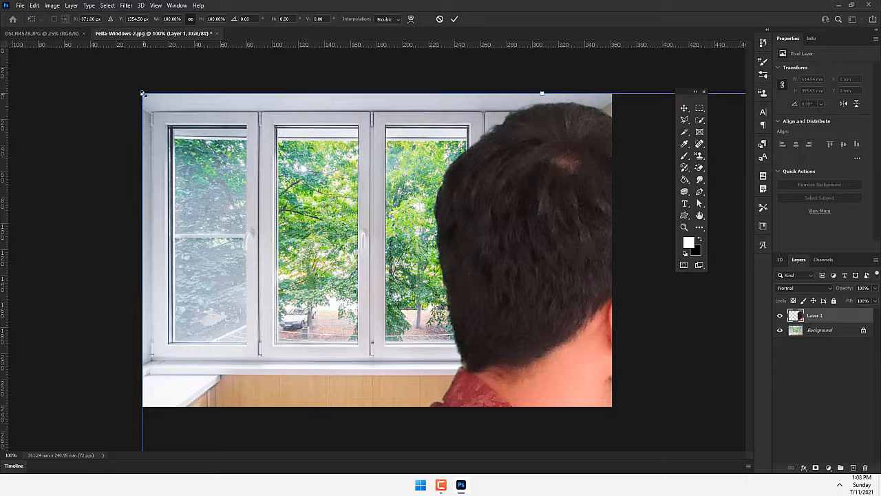
drag(142, 93, 459, 427)
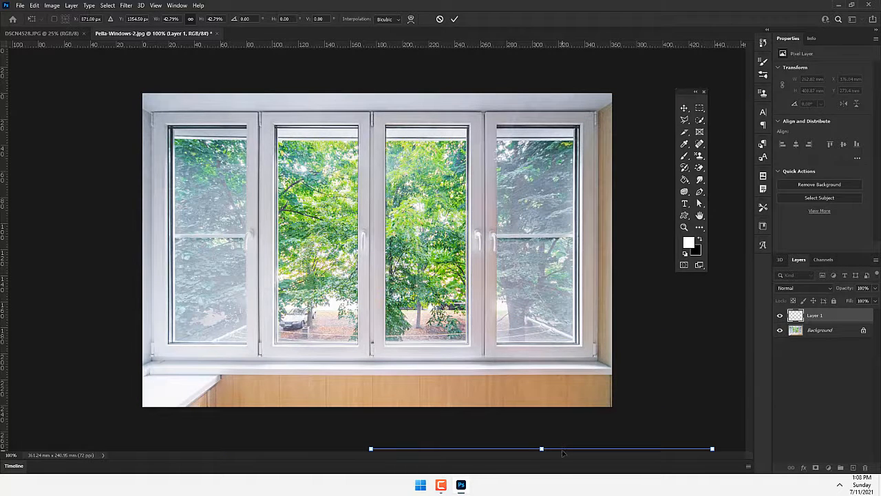
drag(562, 453, 338, 109)
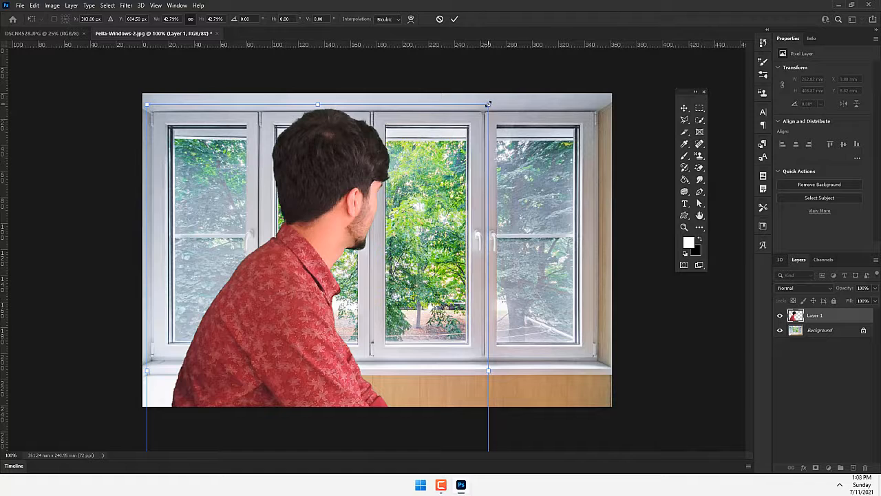
drag(488, 104, 366, 241)
drag(313, 370, 230, 269)
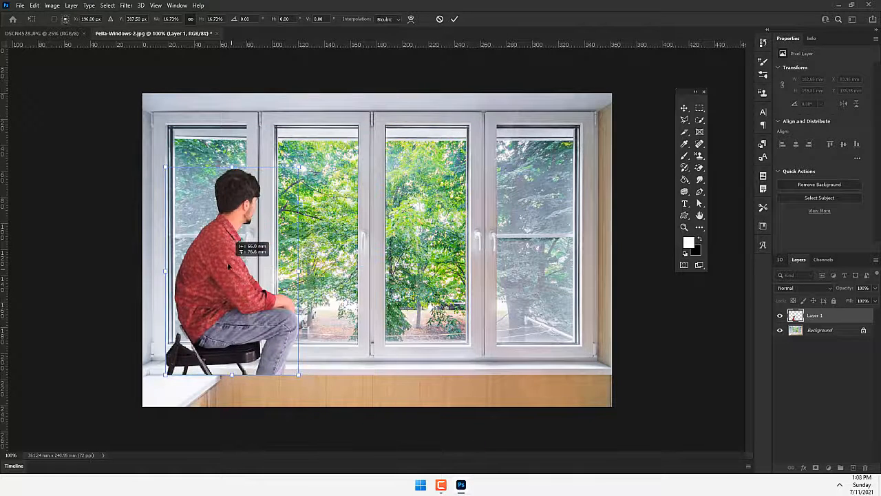
drag(310, 382, 429, 449)
drag(267, 376, 236, 289)
drag(273, 334, 281, 351)
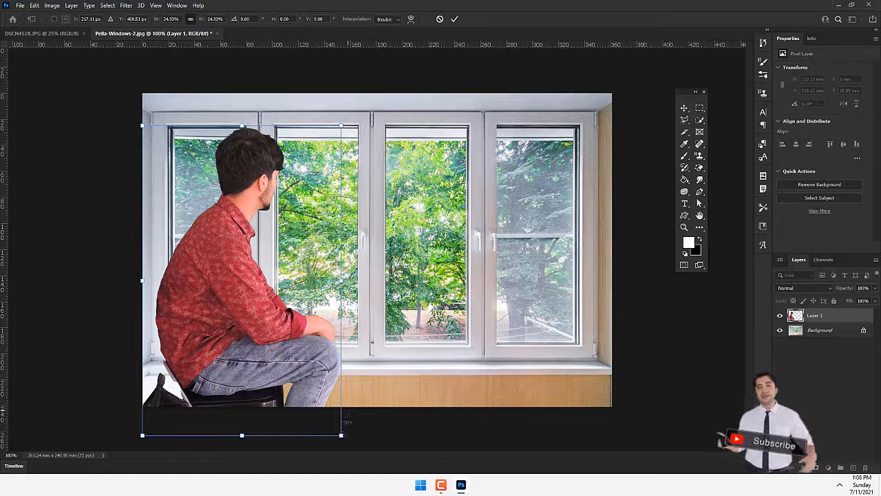
drag(341, 436, 290, 359)
drag(255, 328, 247, 358)
- Add the chair's backrest and frame to the man's selection in DSCN4528.JPG with the Quick Selection tool
click(60, 32)
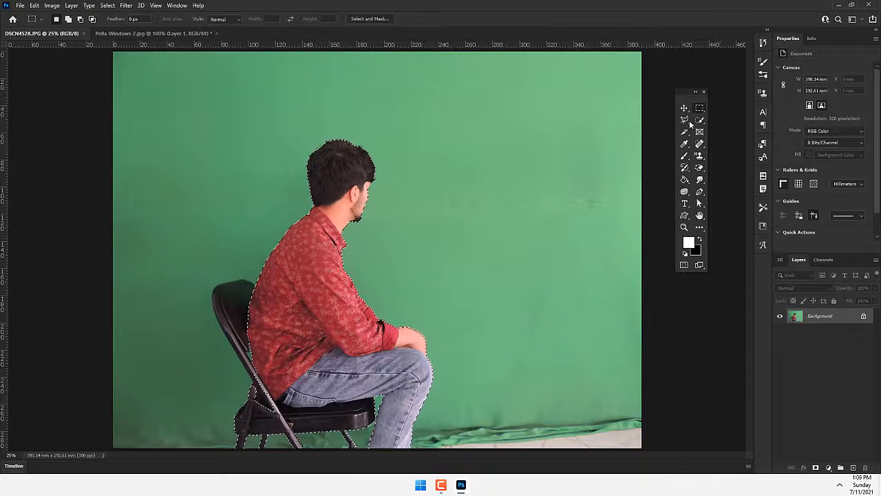
drag(699, 120, 726, 130)
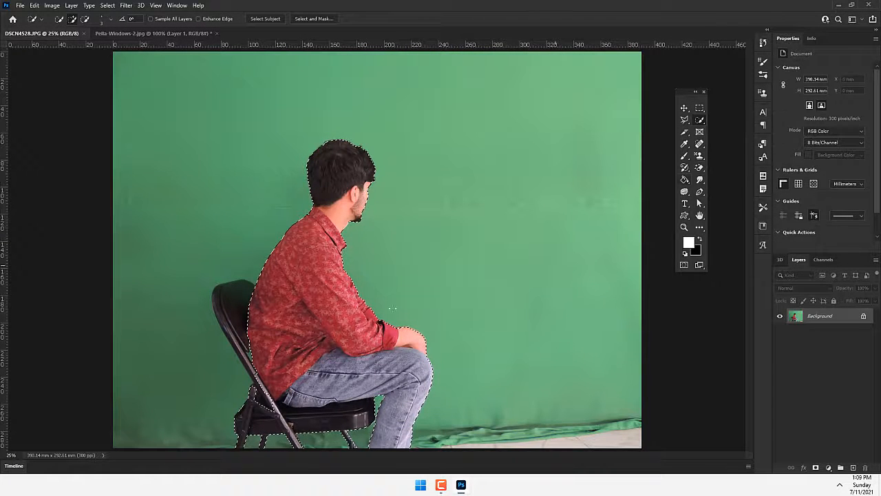
key(bracketright)
key(bracketright)
key(bracketright)
key(bracketright)
key(bracketright)
key(bracketright)
key(bracketright)
key(bracketright)
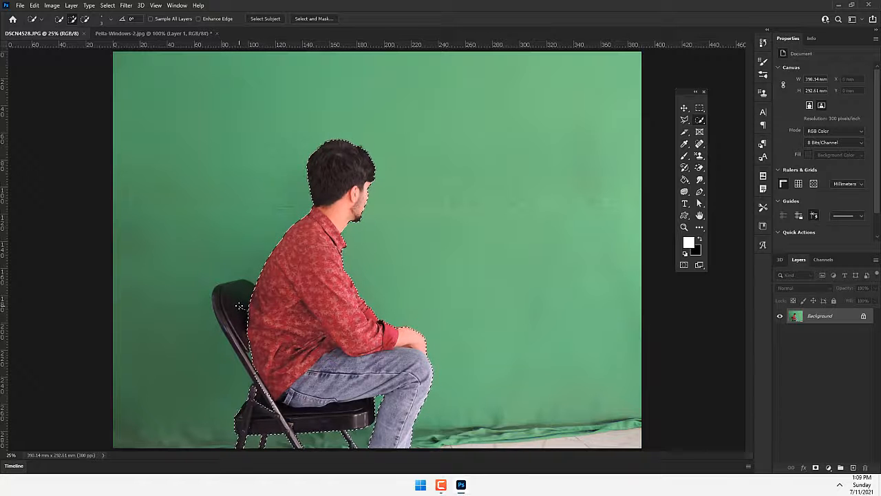
key(bracketright)
key(bracketright)
key(bracketright)
key(bracketright)
key(bracketright)
key(bracketright)
key(bracketright)
key(bracketright)
key(bracketright)
key(bracketright)
key(bracketright)
key(bracketright)
key(bracketright)
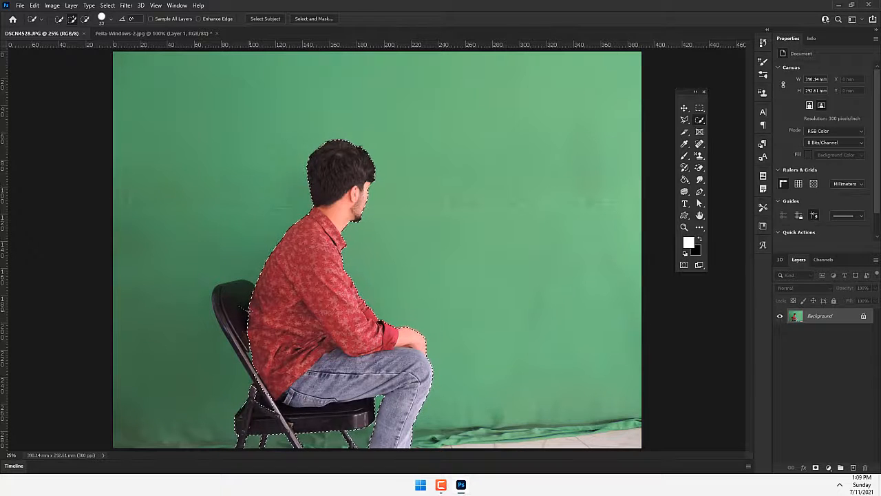
mouse_move(248, 309)
mouse_down()
mouse_move(248, 336)
mouse_move(236, 338)
mouse_move(255, 360)
mouse_move(278, 428)
mouse_up()
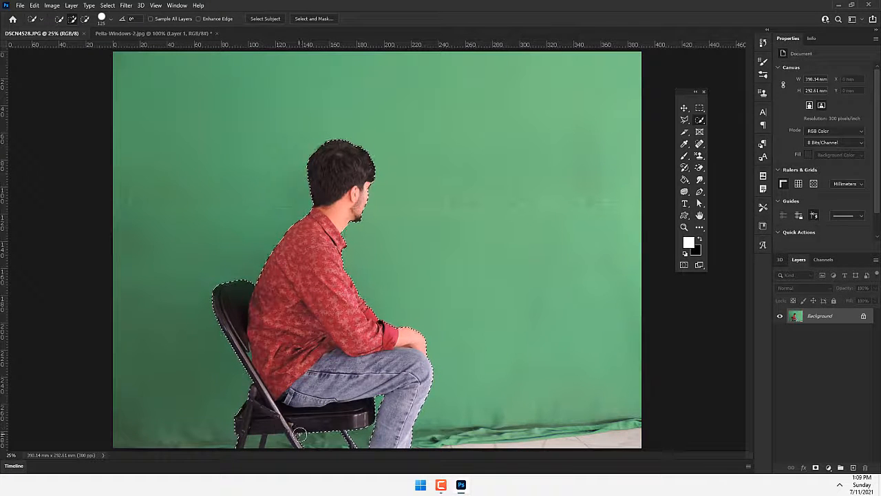
key(bracketleft)
key(bracketleft)
key(bracketleft)
key(bracketleft)
key(bracketleft)
right_click(343, 293)
key(Escape)
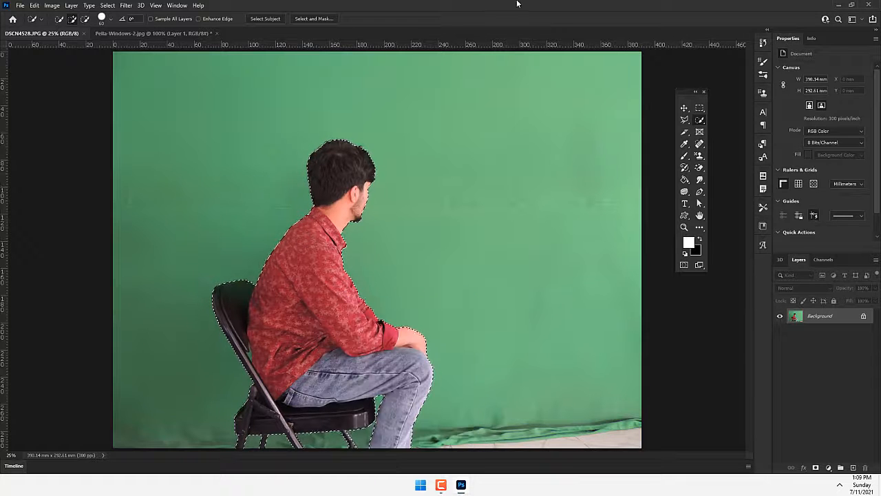
- Replace the earlier pasted man in Pella-Windows-2.jpg with the cutout that includes the whole chair
click(138, 33)
key(ctrl+z)
key(ctrl+shift+z)
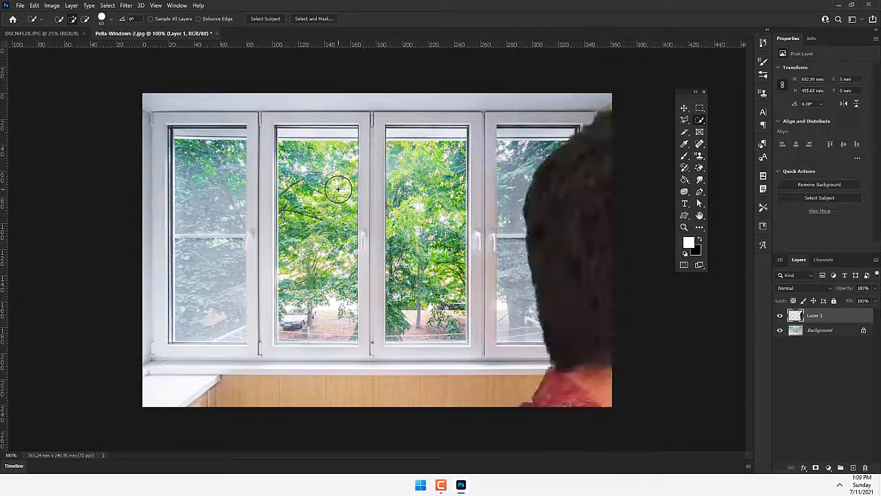
- Scale the seated man and chair down to 17.56% and place them in the lower-left corner of the window scene
key(ctrl+t)
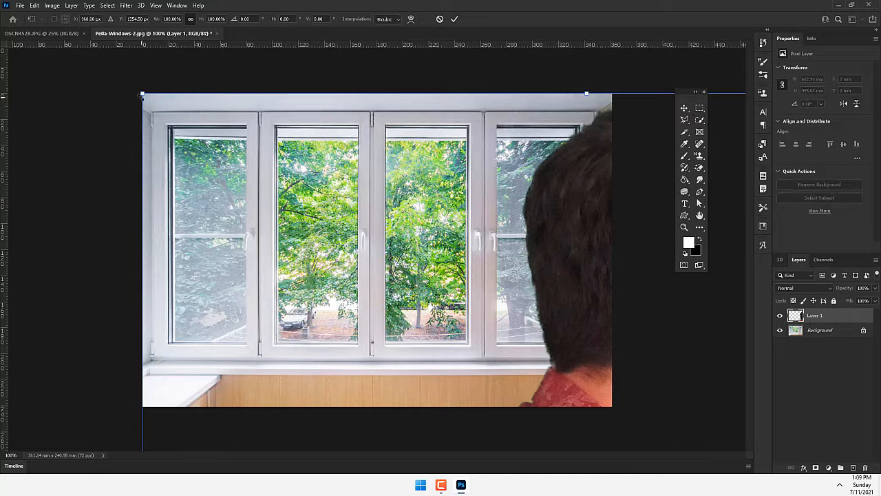
drag(195, 135, 511, 402)
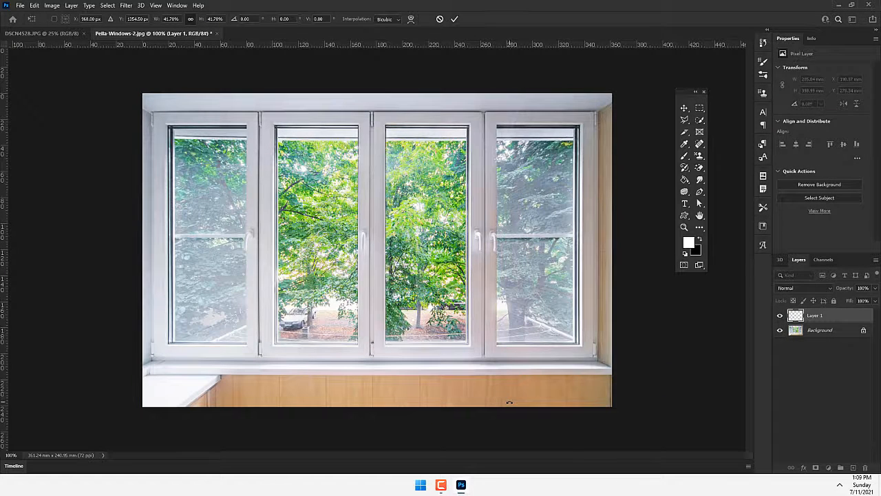
key(ctrl+z)
drag(141, 92, 291, 335)
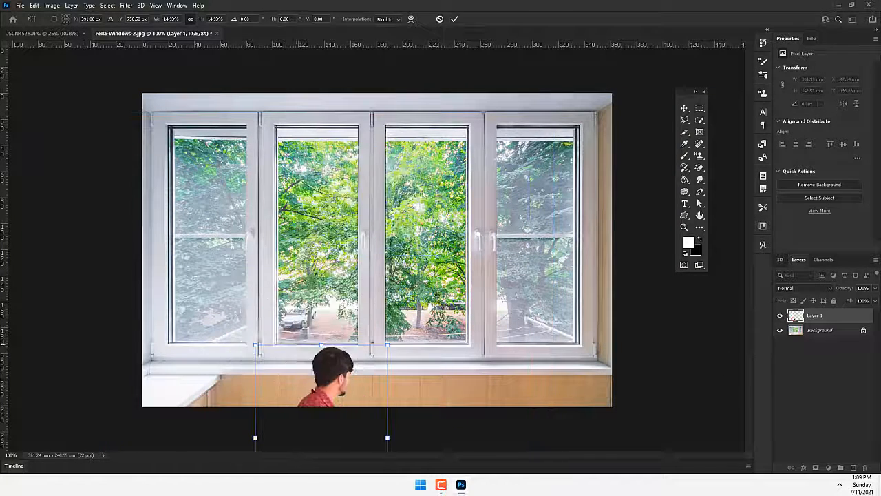
drag(317, 398, 208, 251)
drag(278, 382, 315, 402)
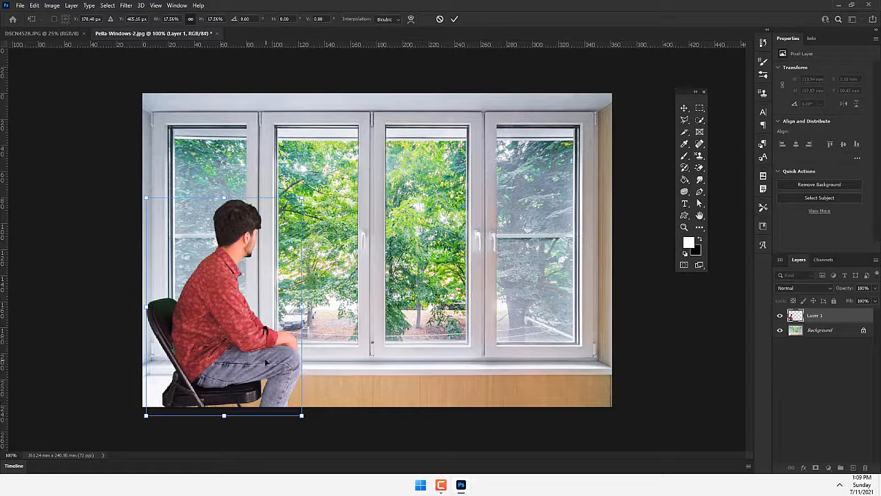
drag(266, 361, 263, 352)
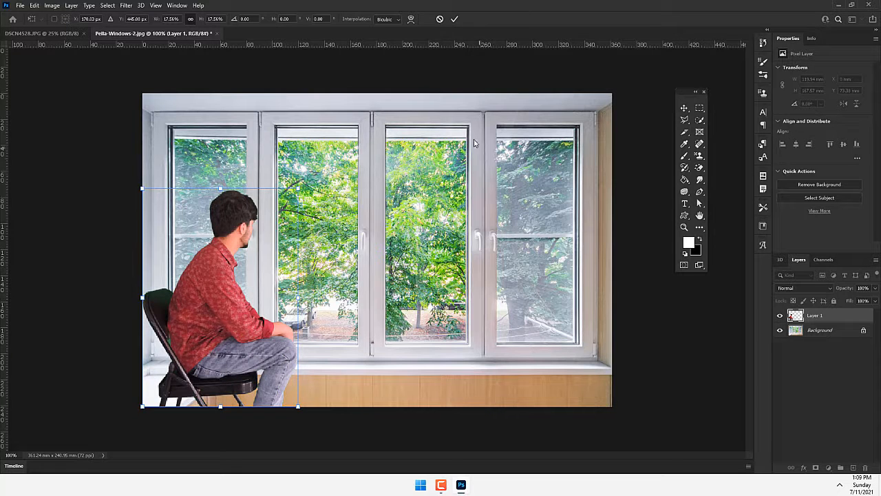
click(455, 19)
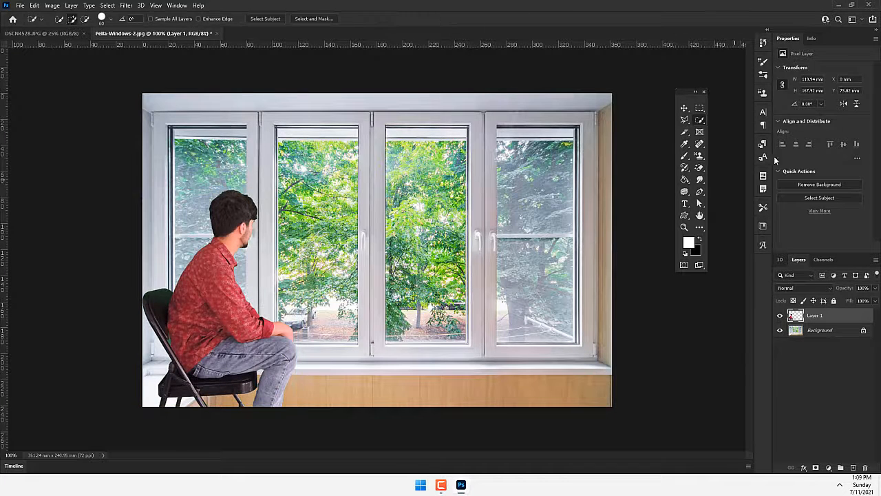
- Hide the man's layer, copy a section of the wood panel to a new layer and move it over the white ledge
click(780, 315)
click(805, 330)
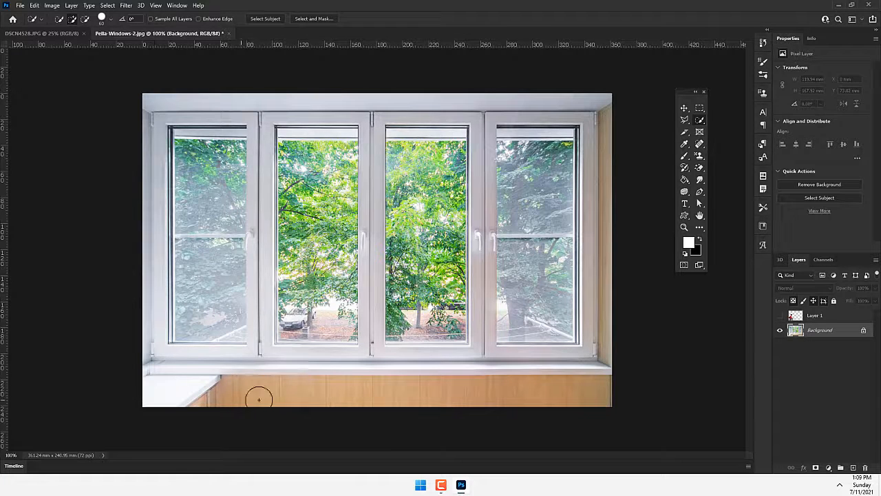
click(699, 108)
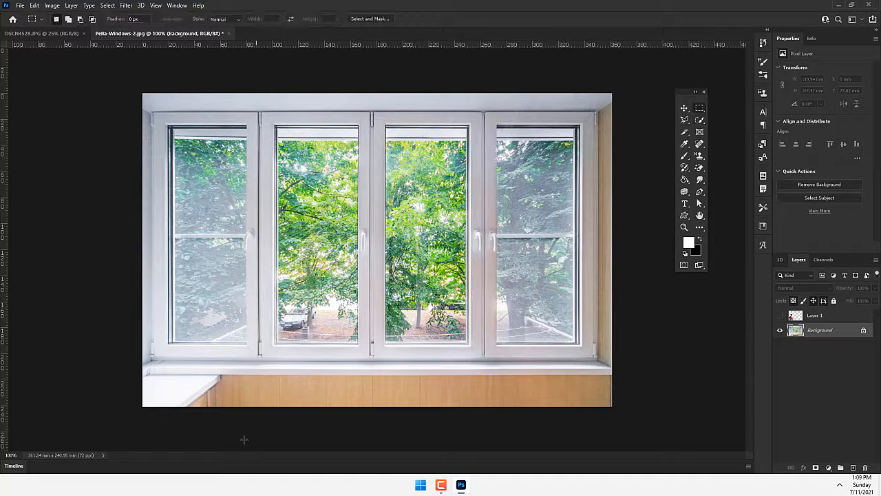
drag(493, 375, 260, 414)
key(ctrl+j)
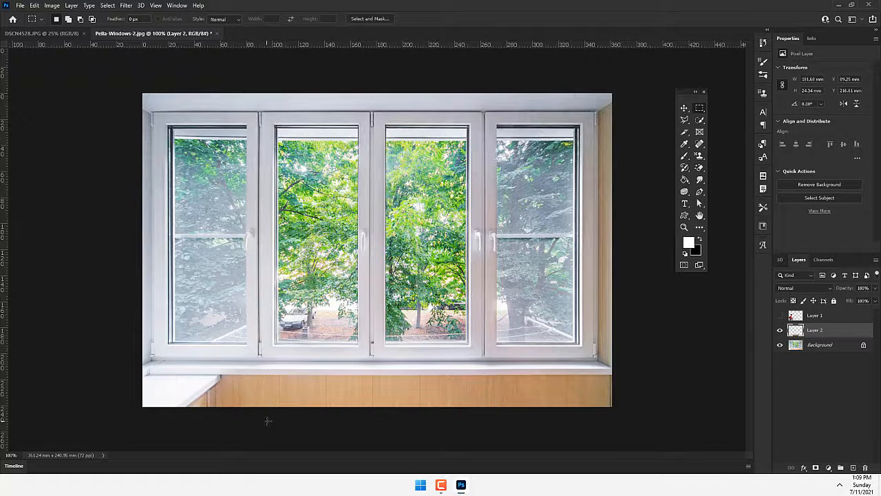
key(v)
drag(381, 401, 265, 396)
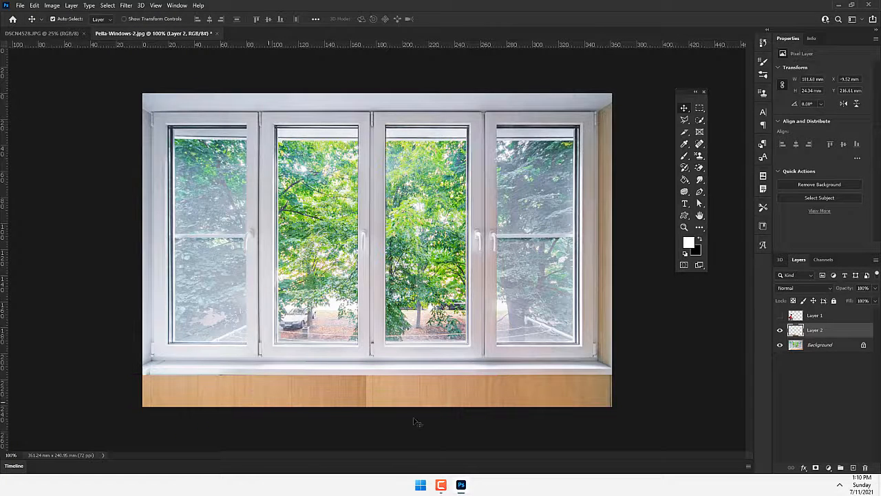
- Merge the copied wood panel with the Background layer and check the result by briefly showing the man's layer
right_click(817, 345)
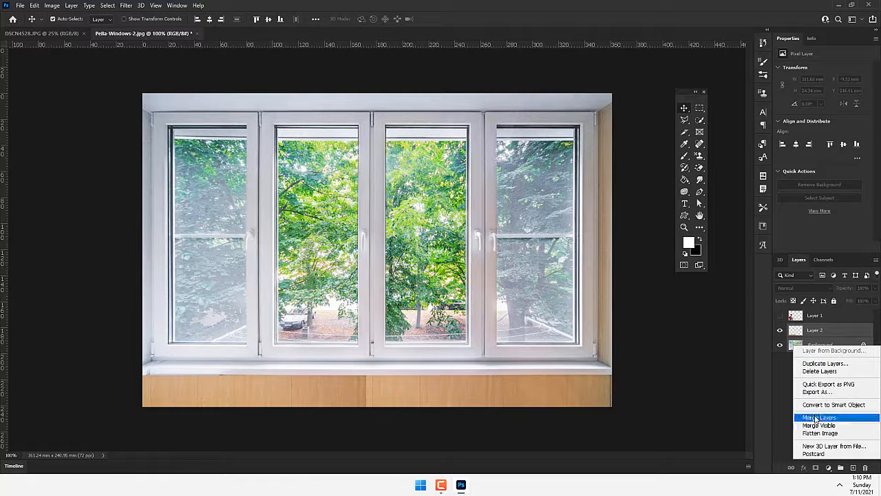
click(819, 417)
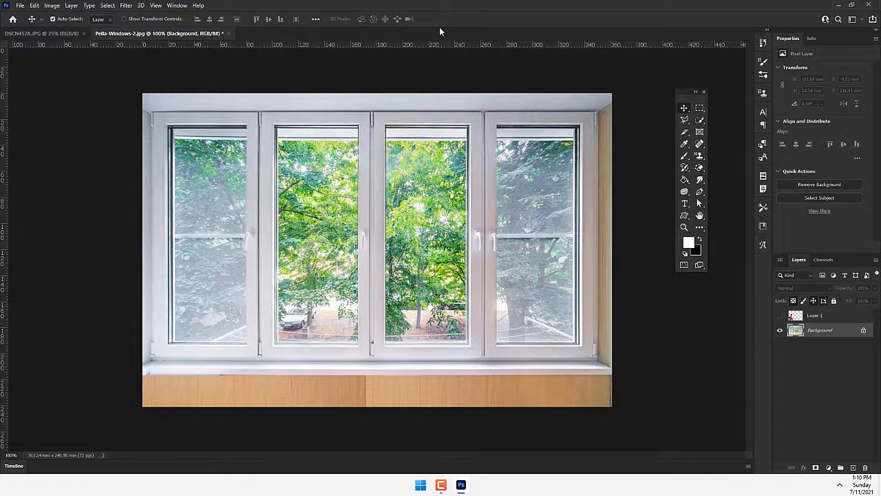
click(780, 316)
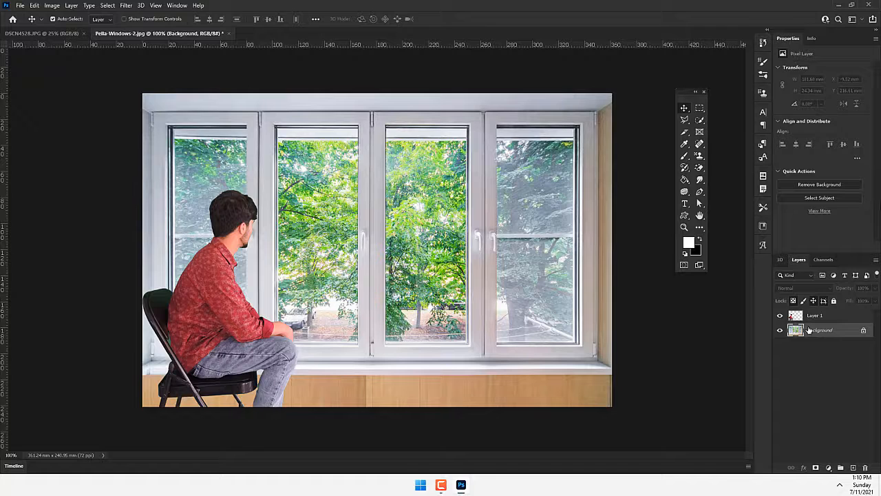
click(780, 316)
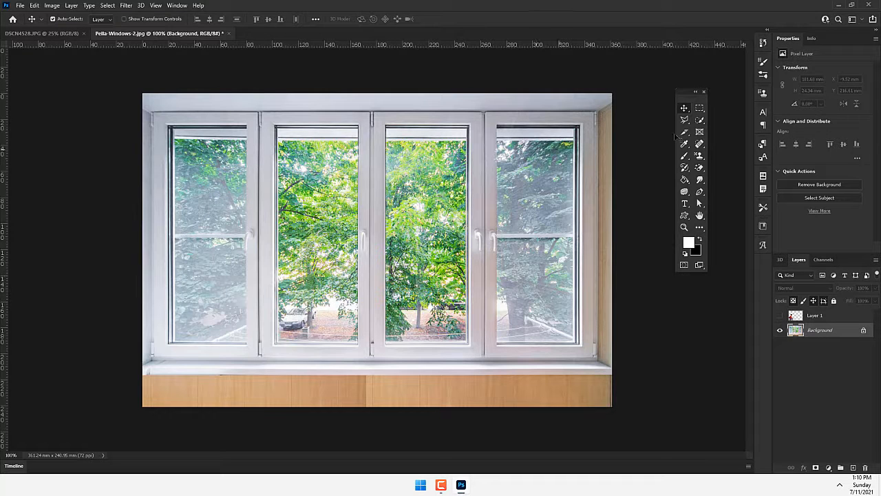
- Select the glass areas of all four window panes as one combined rectangular selection
click(700, 108)
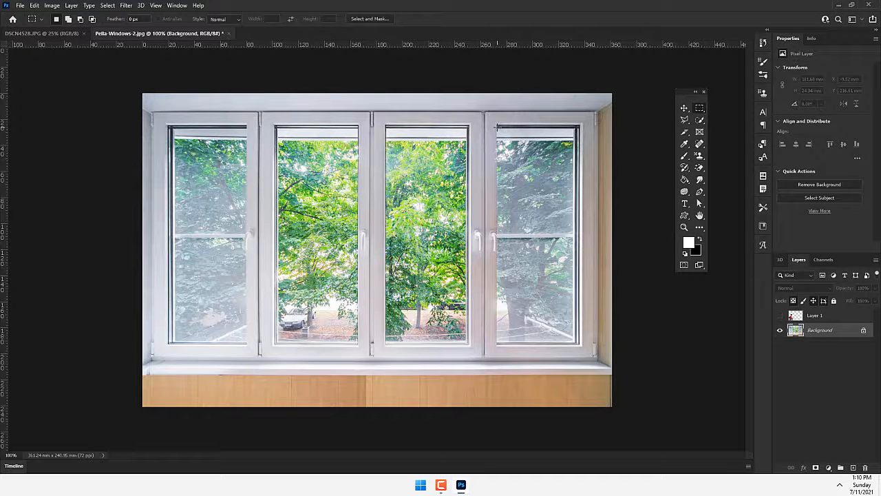
drag(496, 127, 577, 342)
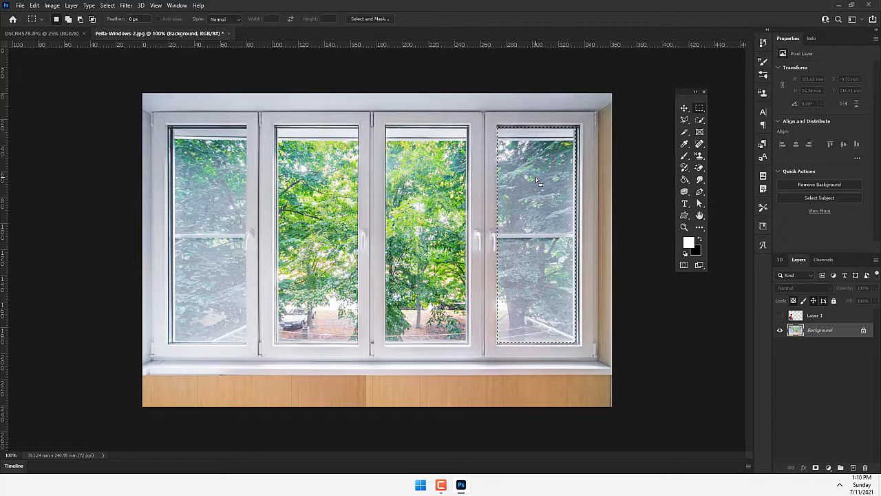
click(69, 21)
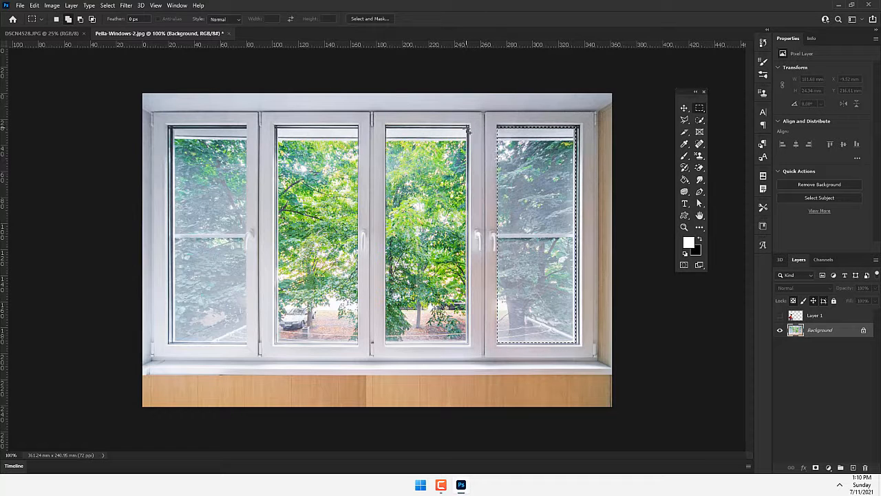
drag(468, 128, 387, 345)
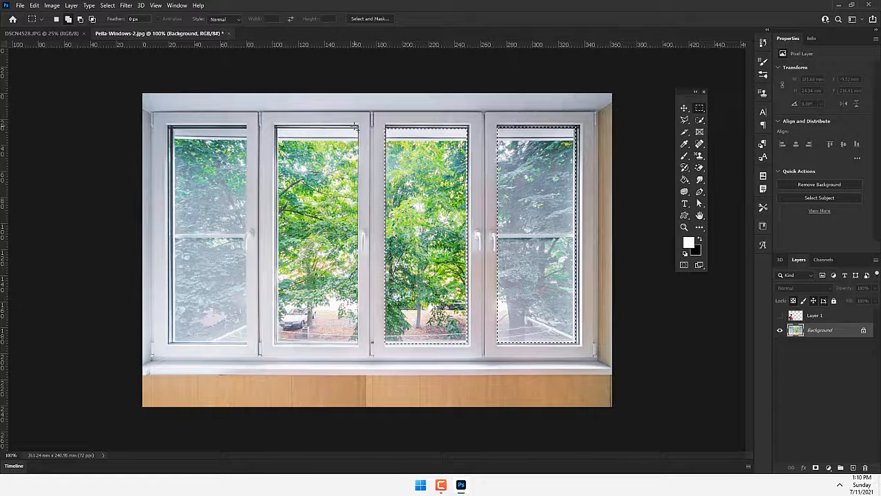
drag(359, 131, 308, 201)
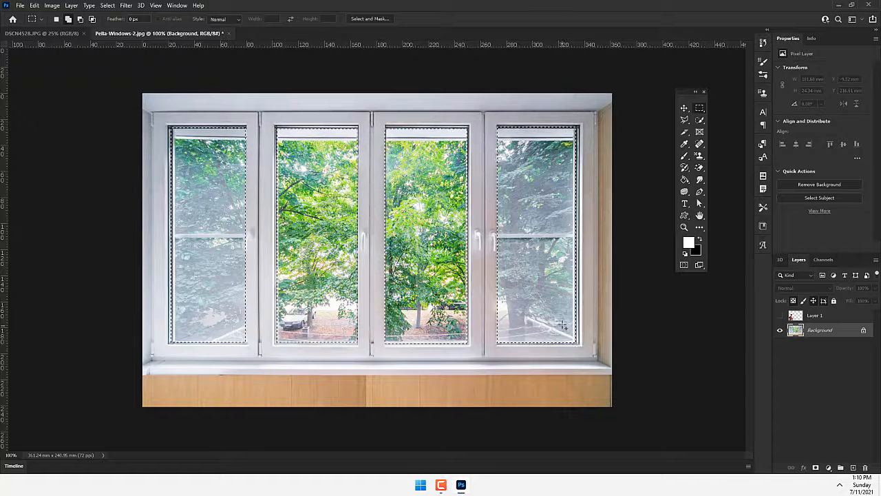
- Convert the Background into a regular layer and add a new empty layer beneath it
double_click(848, 331)
key(Return)
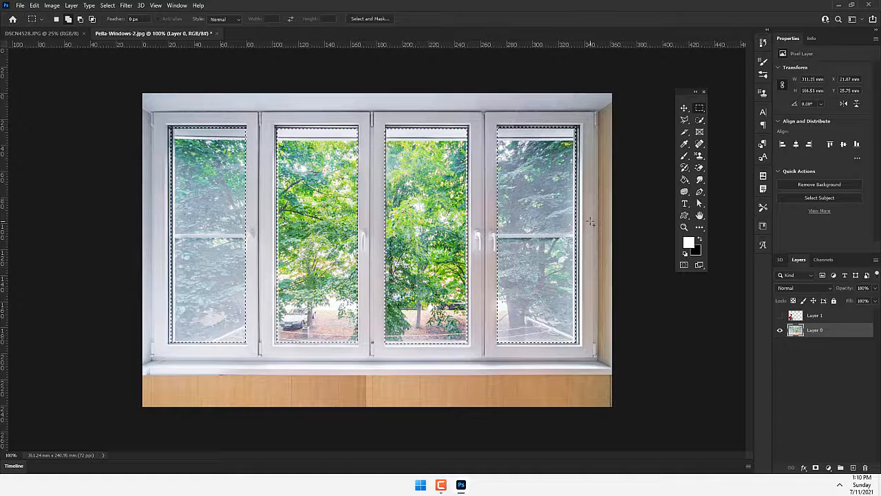
key(ctrl+shift+n)
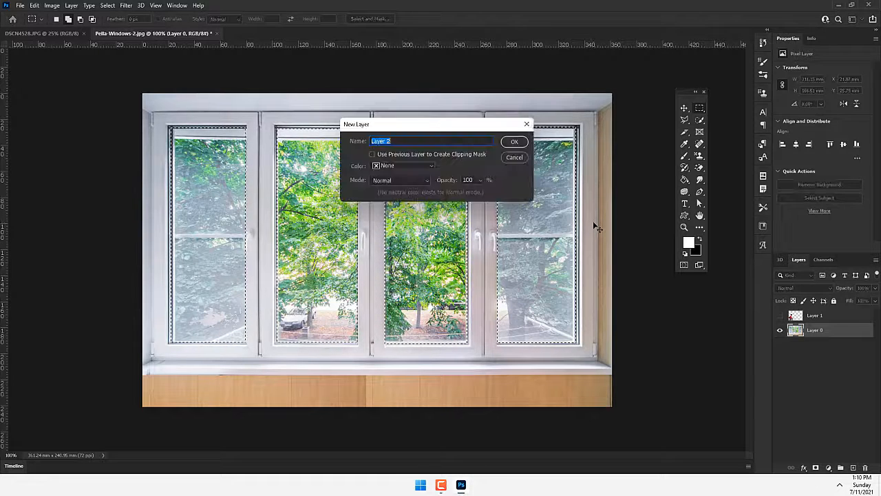
key(Return)
drag(818, 334, 820, 365)
- Delete the selected glass areas from the window layer and clear the selection
click(824, 331)
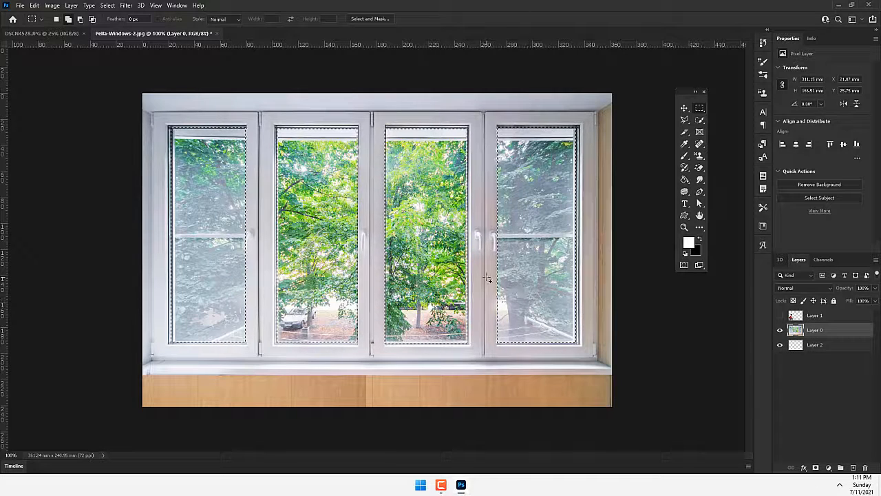
key(Delete)
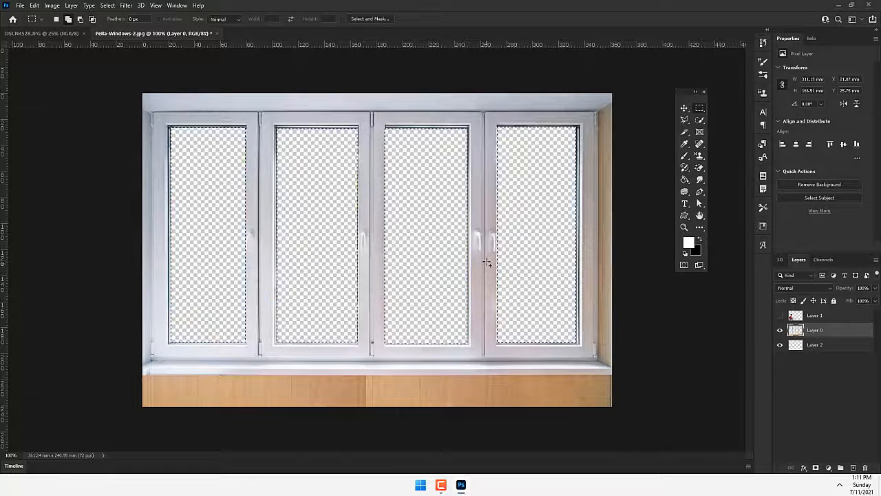
key(ctrl+d)
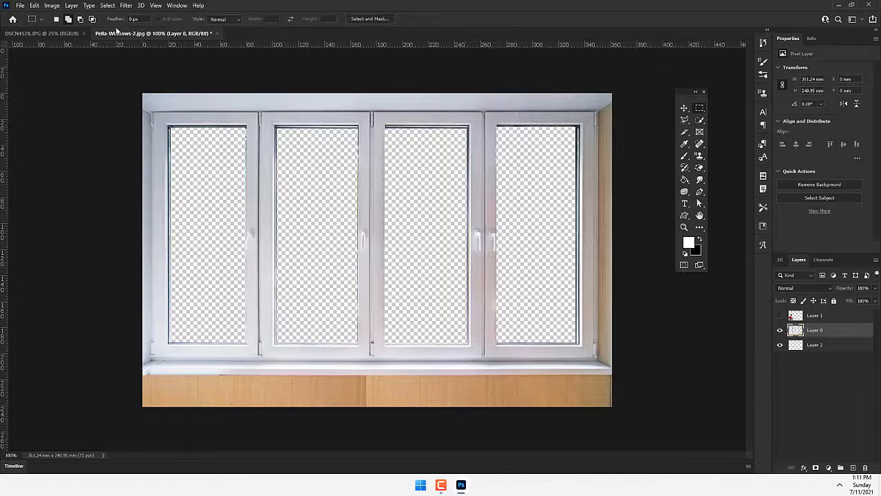
- Open the plain blue underwater image with light rays from the Materials folder
click(40, 33)
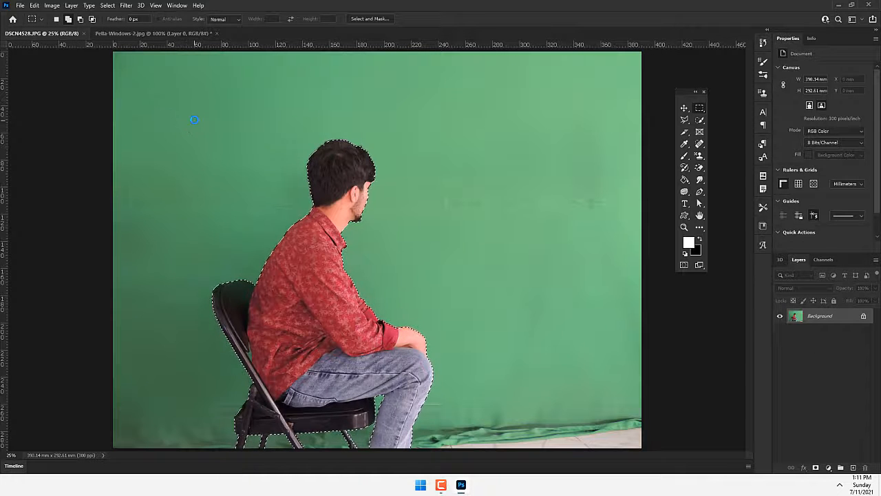
key(ctrl+o)
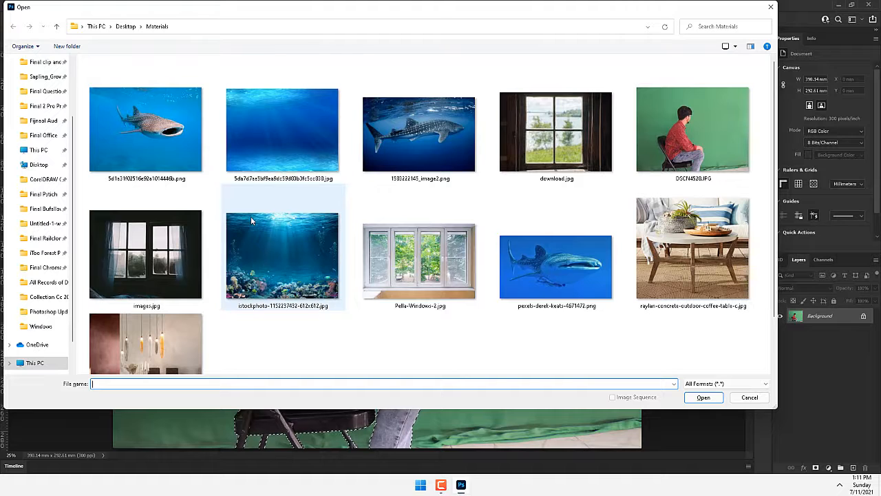
click(256, 128)
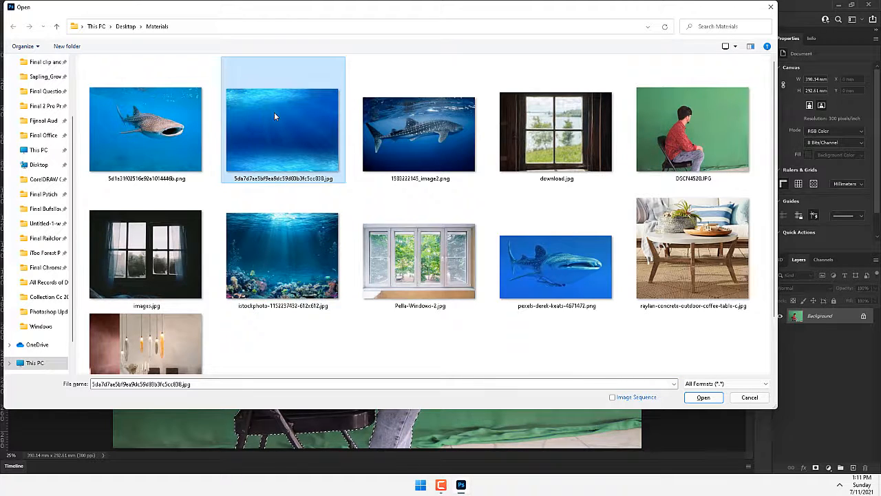
click(151, 120)
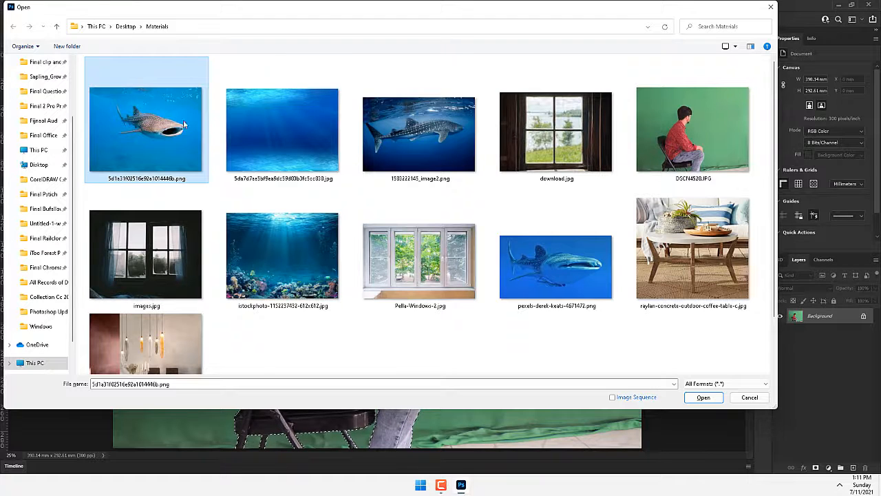
click(290, 129)
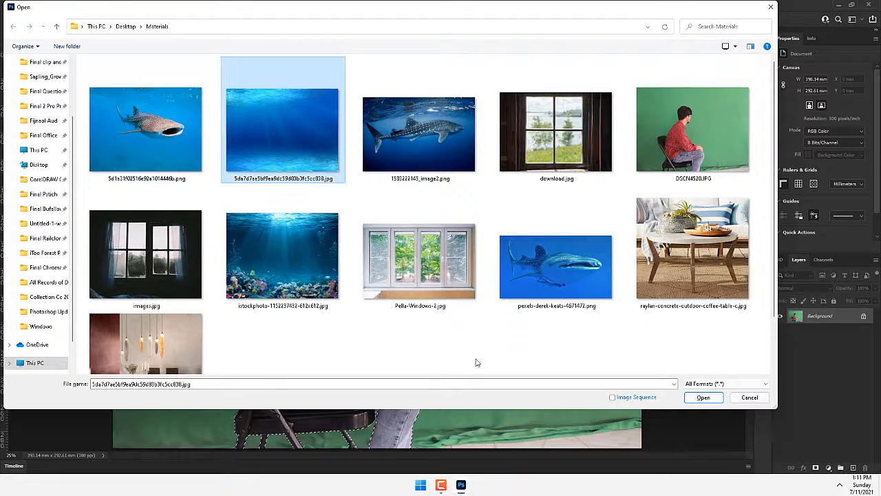
click(701, 398)
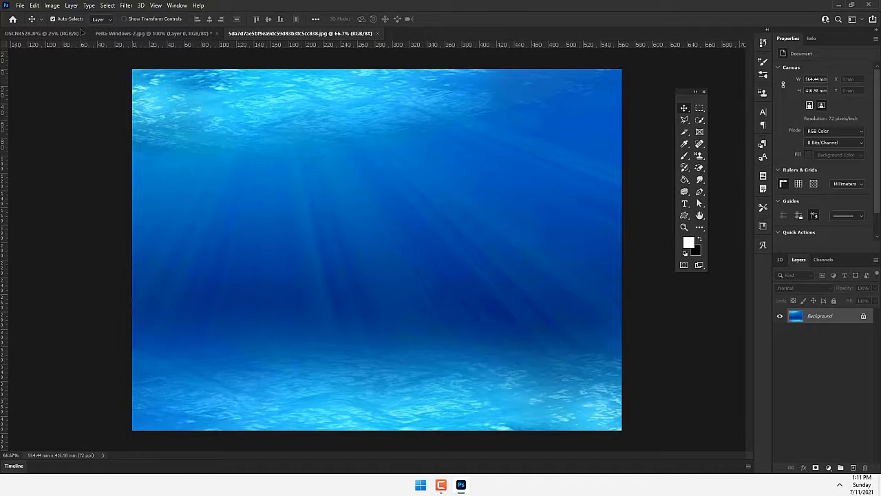
- Bring the underwater image into Pella-Windows-2.jpg as a new layer above the window layer
click(77, 34)
click(168, 34)
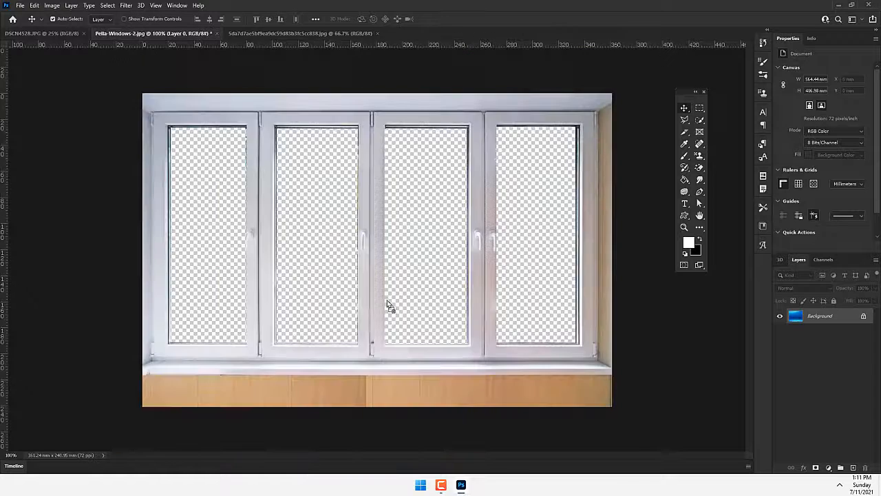
key(ctrl+v)
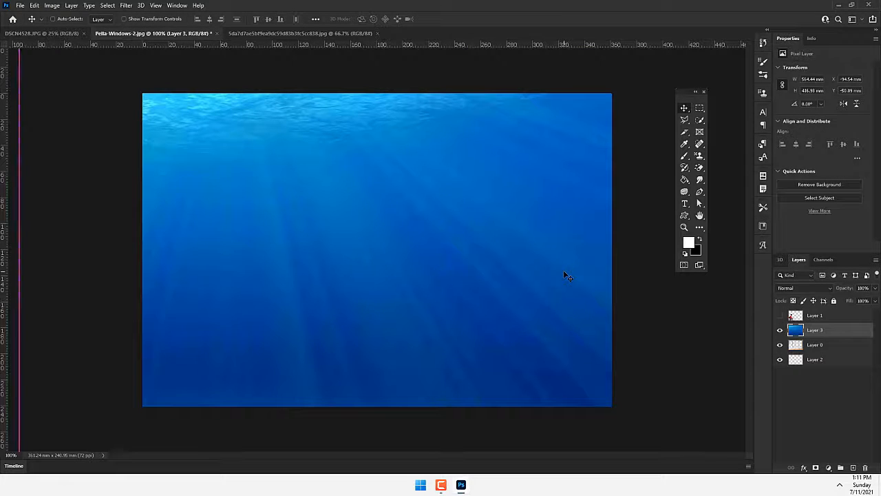
- Scale the underwater layer to about 62 percent, fitted over the window area, and place it directly beneath the window layer
key(ctrl+t)
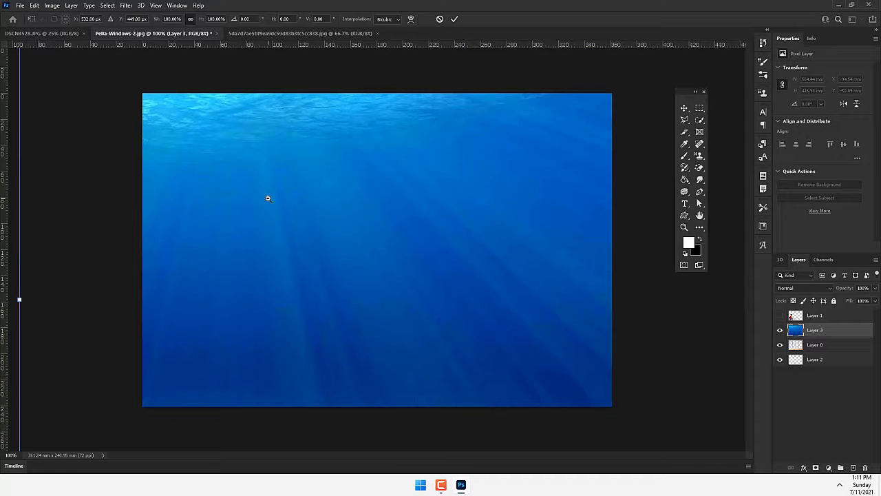
key(ctrl+minus)
key(ctrl+minus)
drag(199, 138, 262, 186)
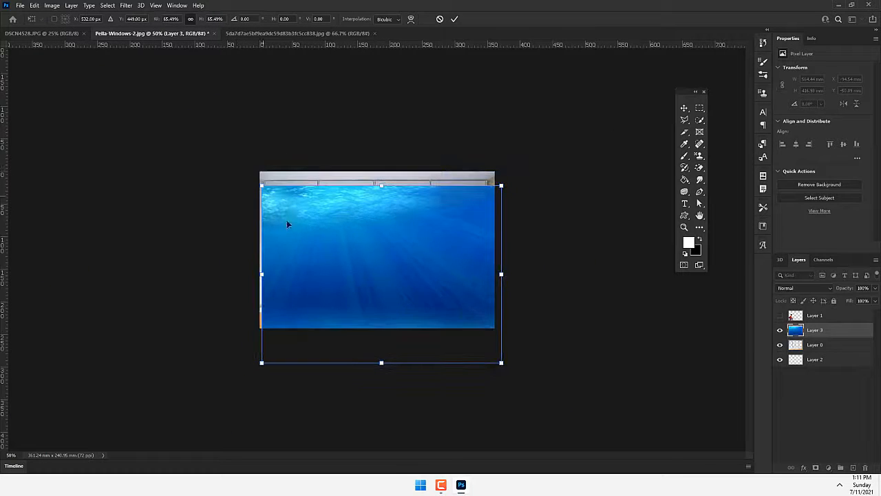
drag(288, 221, 288, 214)
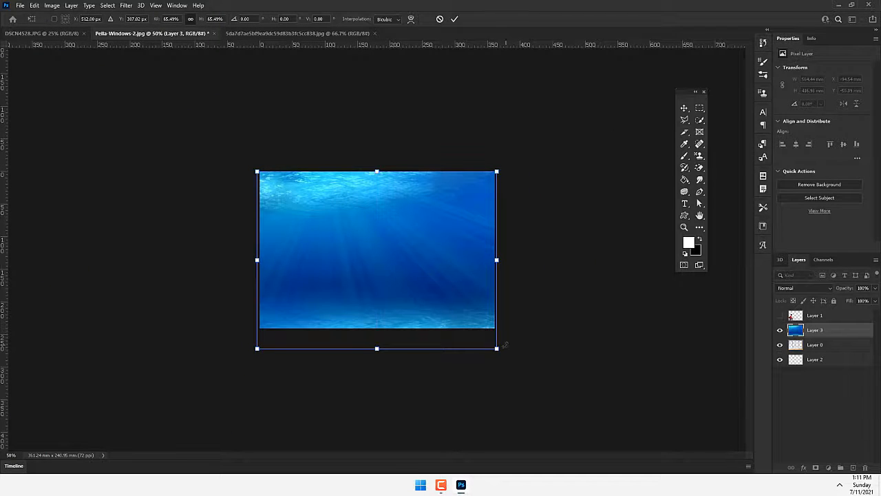
mouse_move(505, 345)
mouse_down()
mouse_move(482, 324)
mouse_move(492, 334)
mouse_up()
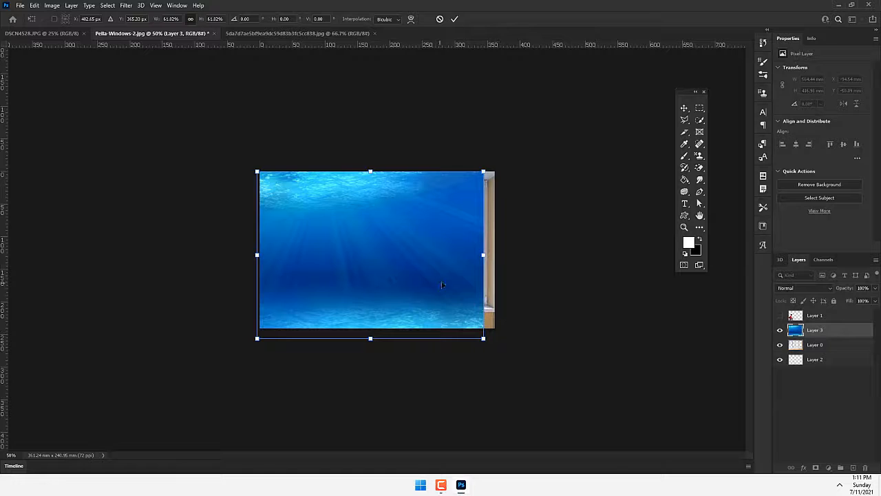
drag(443, 285, 449, 279)
click(454, 19)
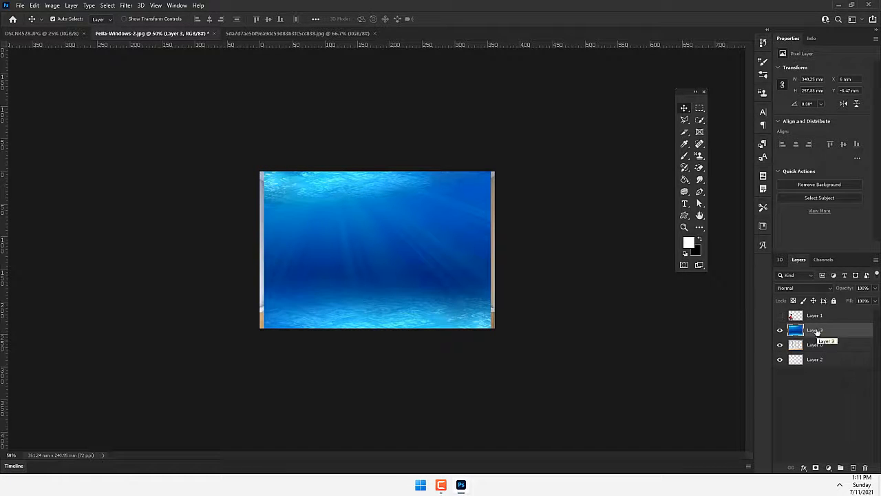
drag(817, 331, 821, 351)
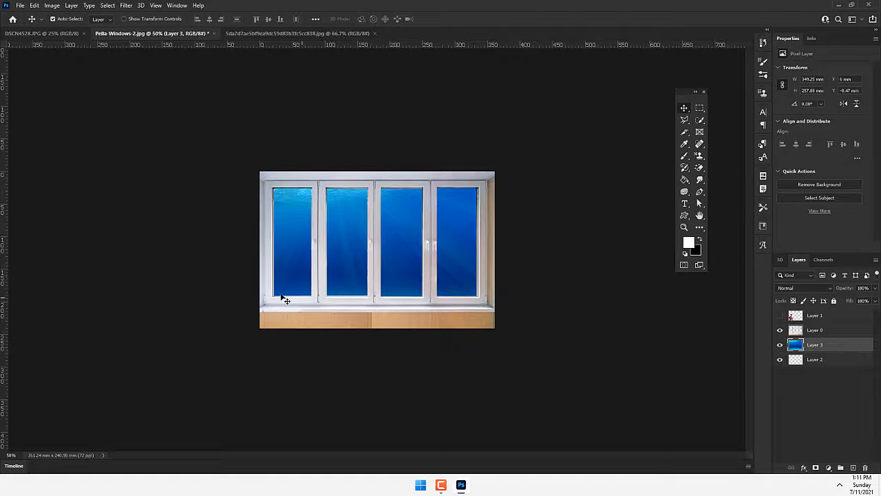
ctrl+click(376, 256)
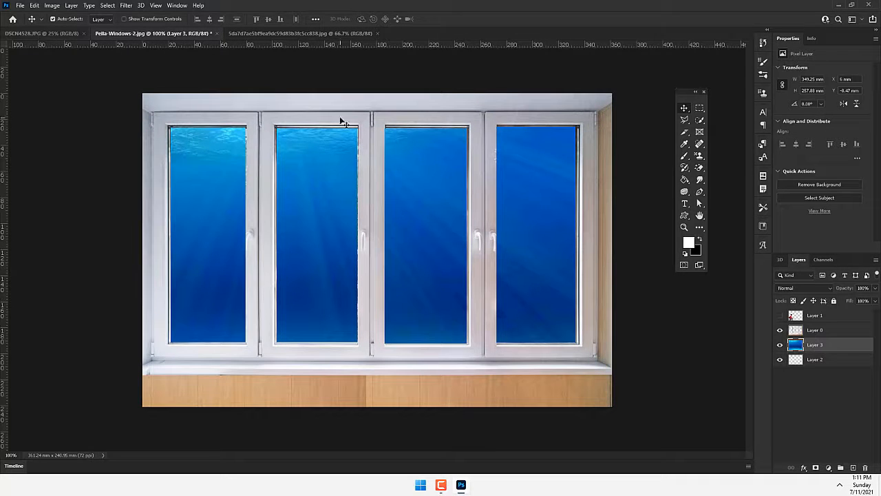
- Open two whale shark images from the Materials folder: the large close-up and the smaller open-mouthed shark
key(ctrl+o)
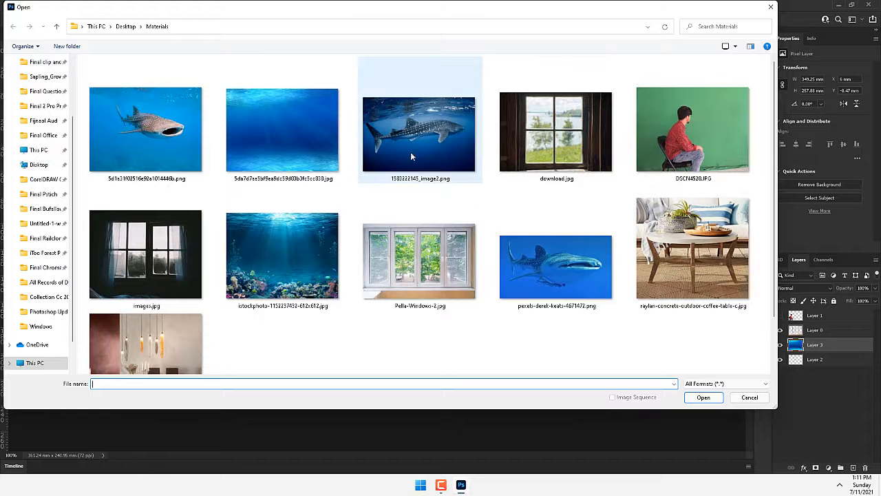
double_click(531, 233)
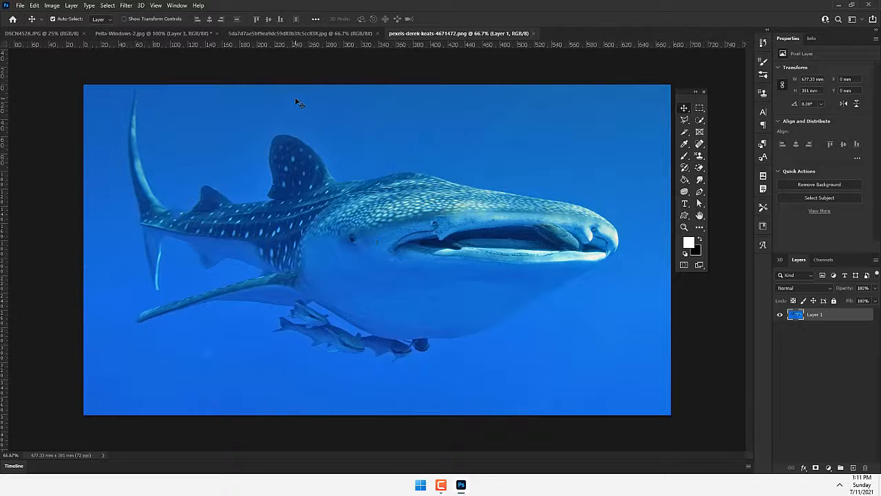
key(ctrl)
key(ctrl+o)
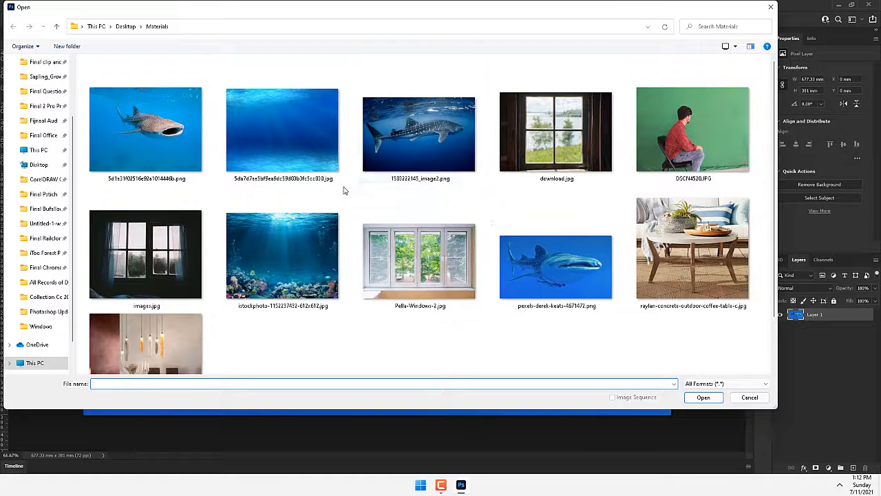
double_click(146, 129)
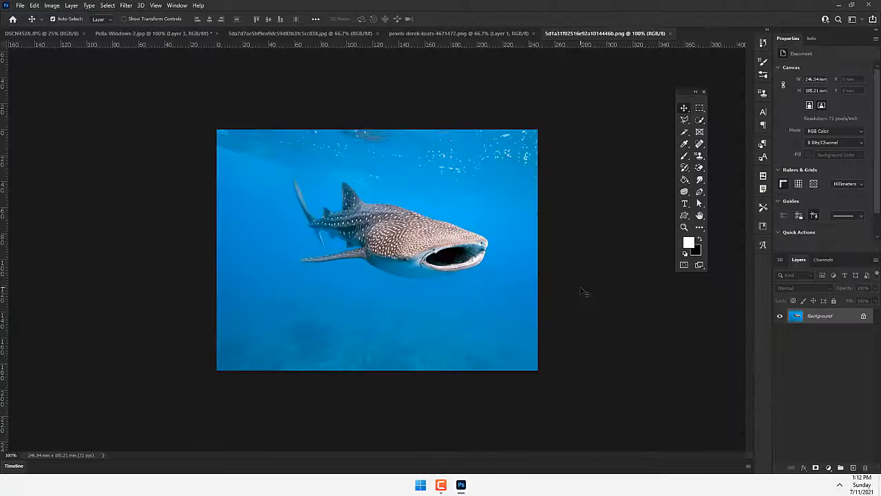
- Select the open-mouthed whale shark's body and pectoral fin with the Quick Selection tool, using a smaller brush for the fin
click(700, 121)
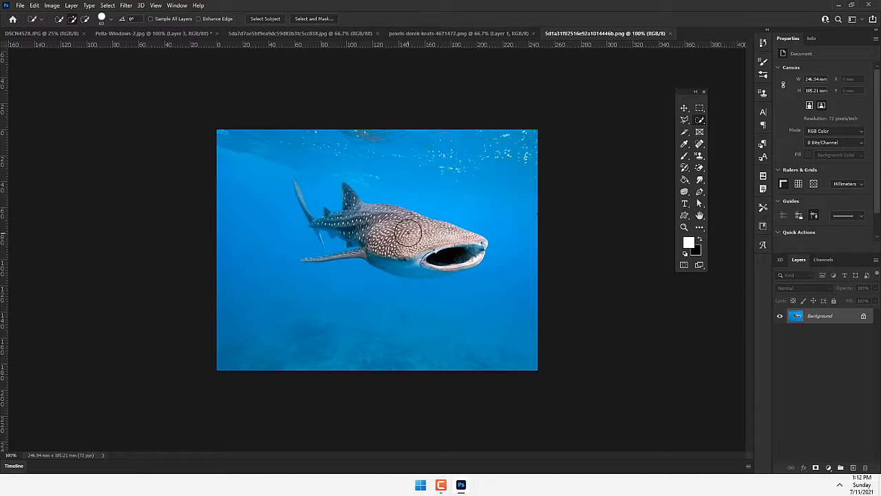
mouse_move(411, 236)
mouse_down()
mouse_move(436, 249)
mouse_move(398, 238)
mouse_move(389, 265)
mouse_move(422, 266)
mouse_move(334, 206)
mouse_move(322, 224)
mouse_up()
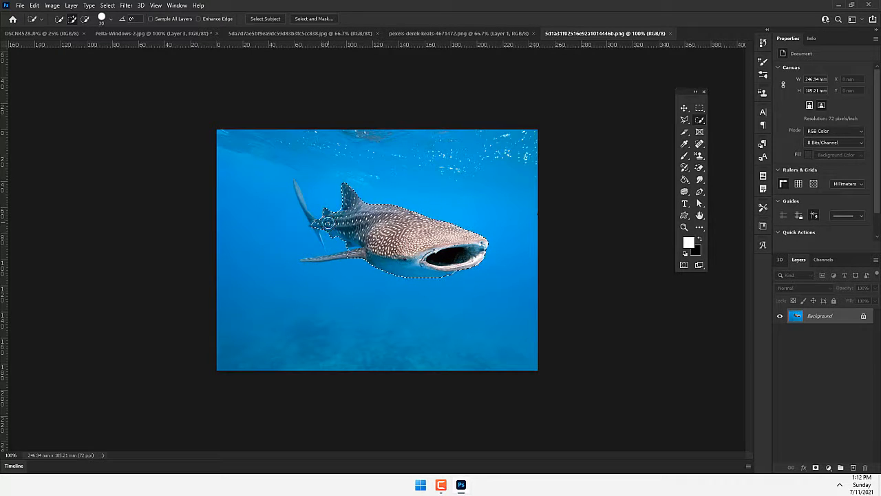
key(bracketleft)
key(bracketleft)
key(bracketleft)
key(bracketleft)
key(bracketleft)
key(bracketleft)
scroll(344, 263, up, 2)
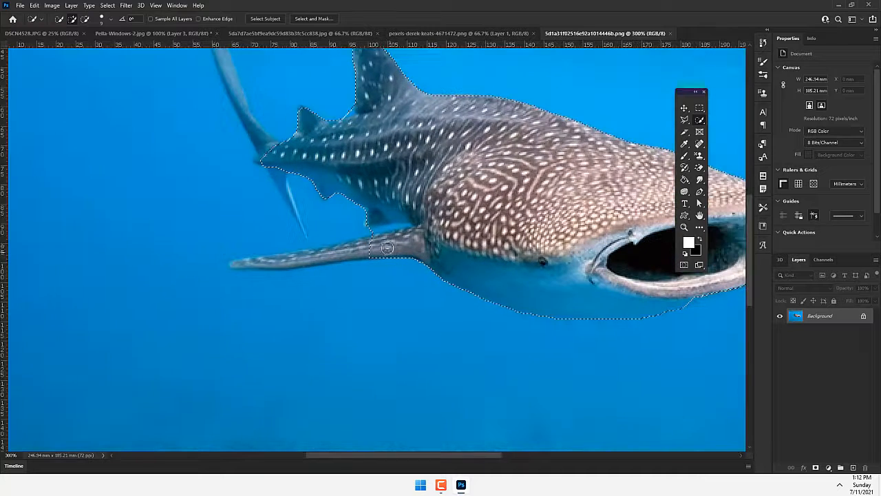
drag(289, 261, 234, 265)
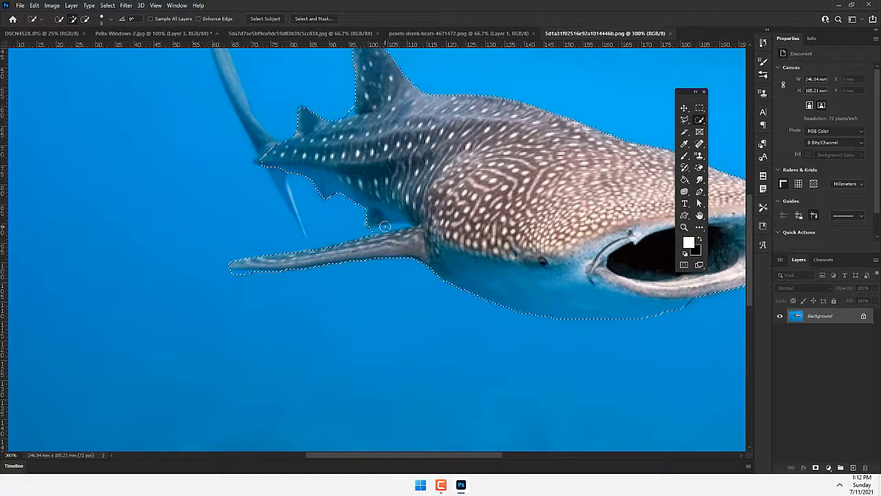
drag(382, 228, 408, 225)
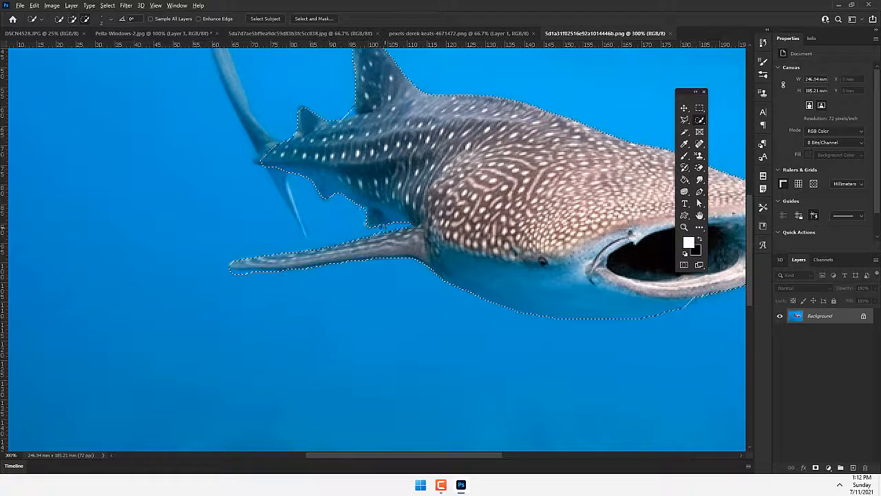
- Add both tail lobes to the shark selection and exclude the water between the tail and the belly
drag(252, 121, 333, 276)
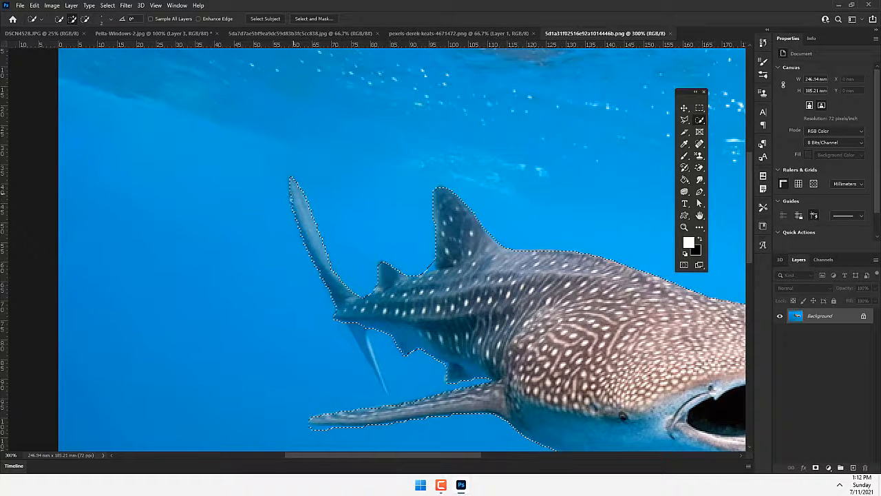
mouse_move(374, 344)
mouse_down()
mouse_move(356, 254)
mouse_move(355, 270)
mouse_up()
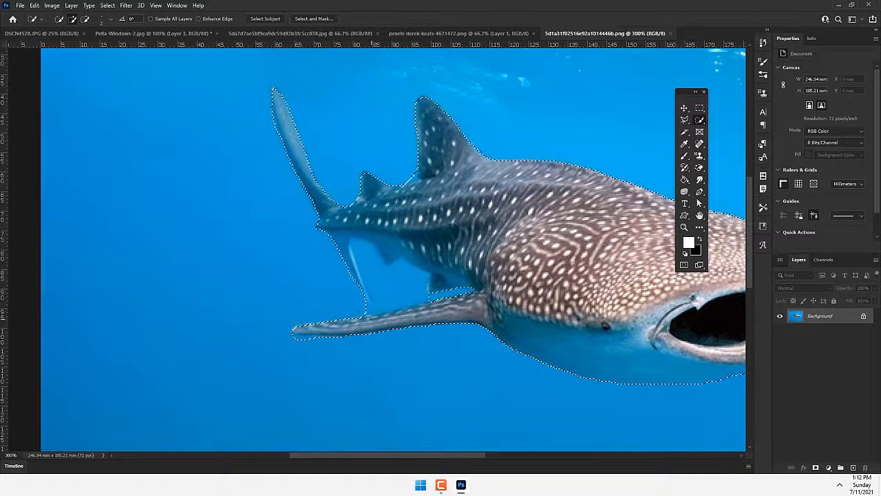
mouse_move(378, 281)
mouse_down()
mouse_move(365, 255)
mouse_move(361, 274)
mouse_move(354, 258)
mouse_move(363, 287)
mouse_up()
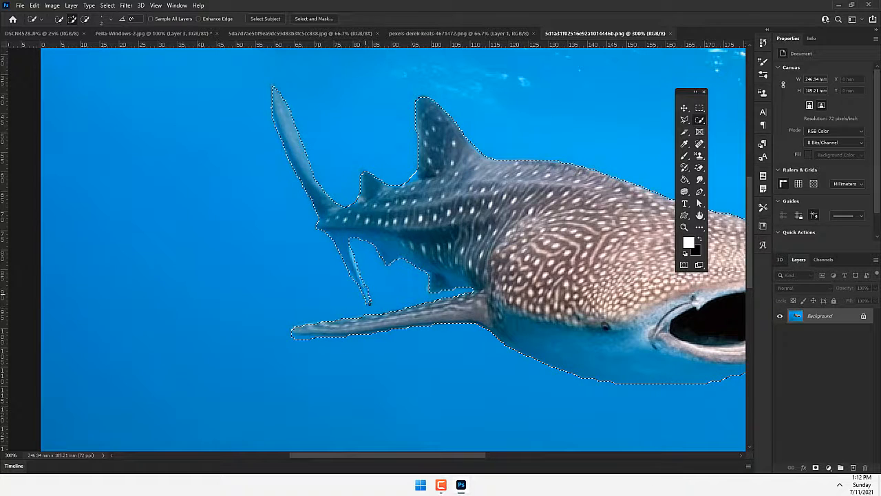
- Feather the whale shark selection by 2 pixels
scroll(442, 266, down, 1)
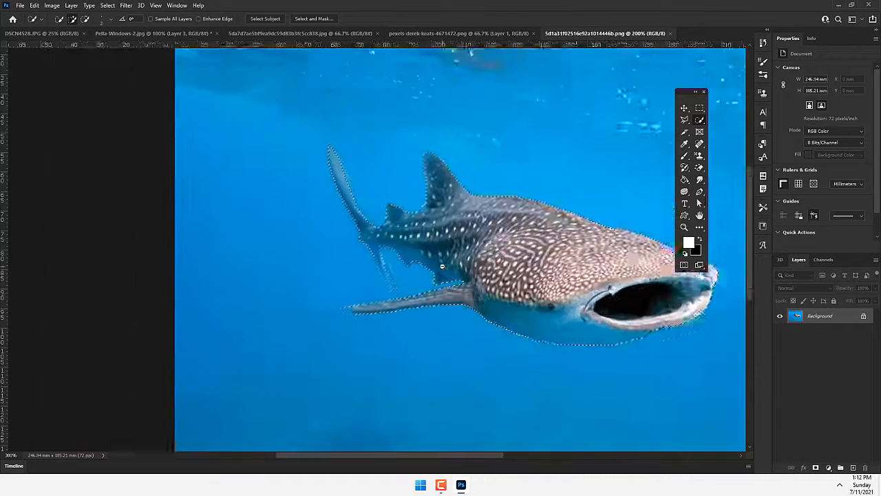
scroll(442, 266, down, 1)
right_click(442, 266)
click(454, 265)
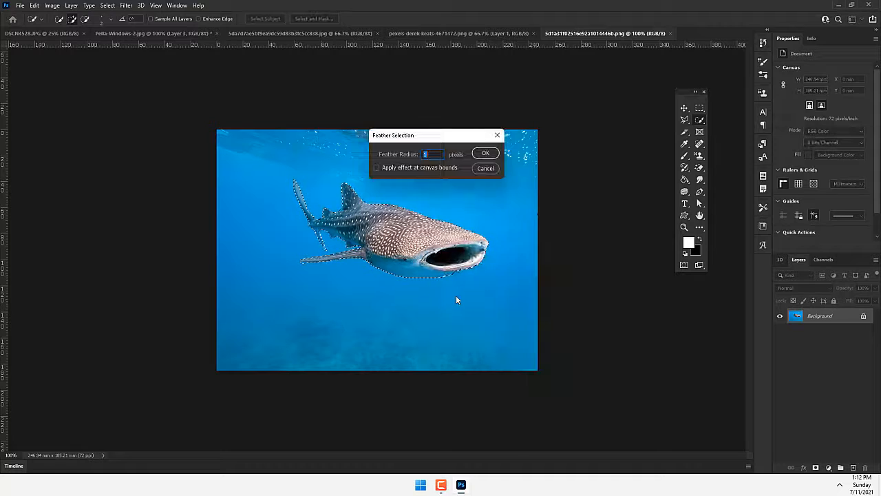
text(2)
key(Return)
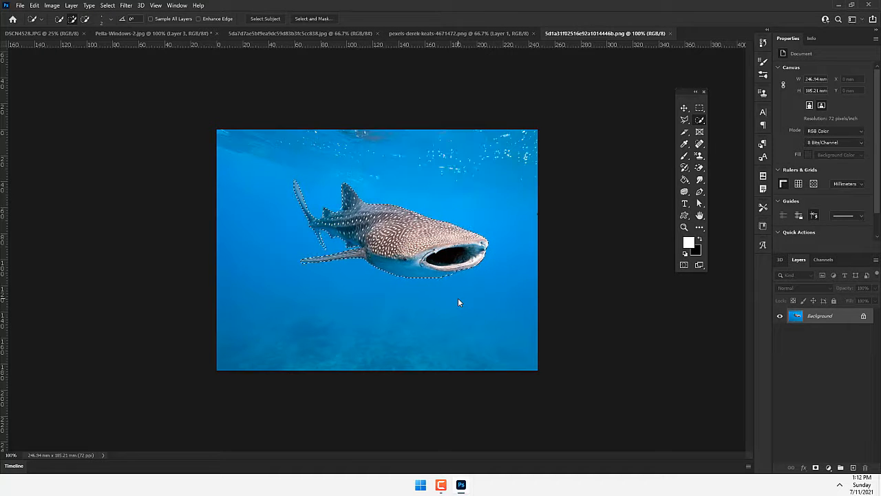
- Copy the selected shark into Pella-Windows-2.jpg below the window layer and position it behind the two leftmost panes
click(151, 34)
key(ctrl+v)
key(v)
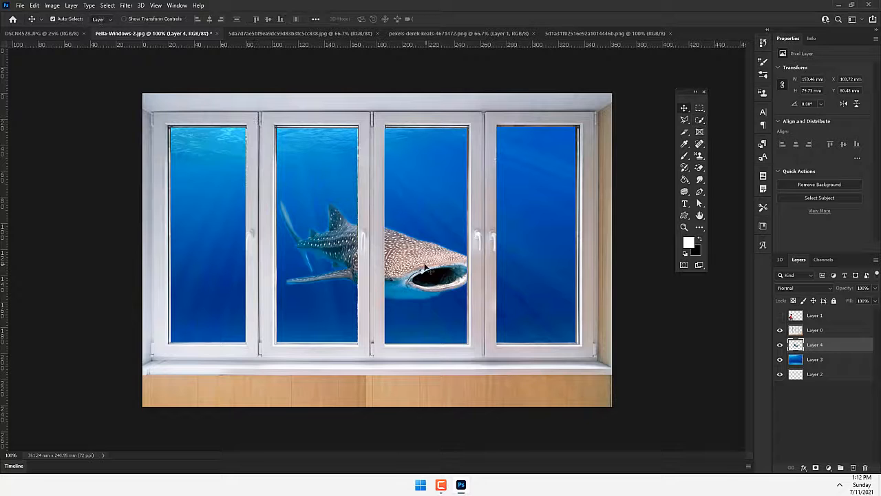
drag(426, 267, 327, 260)
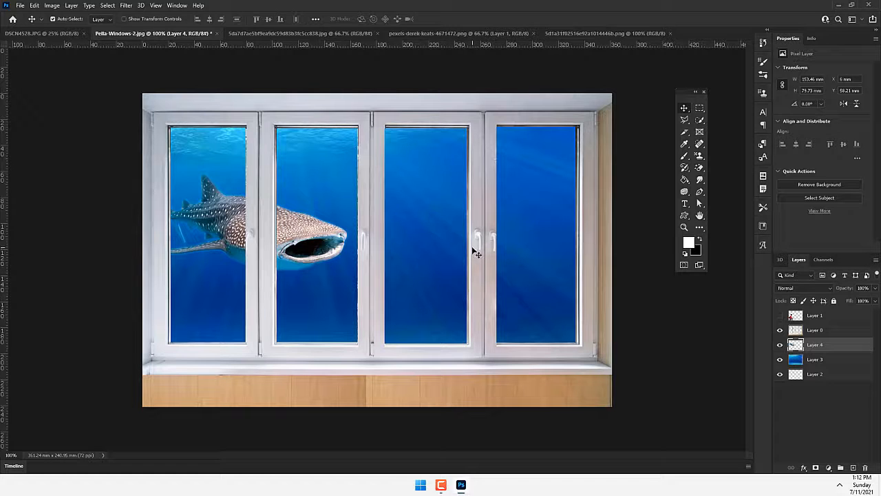
- Close the underwater image, both whale shark images and DSCN4528.JPG, keeping only the window composition open
click(376, 33)
click(375, 33)
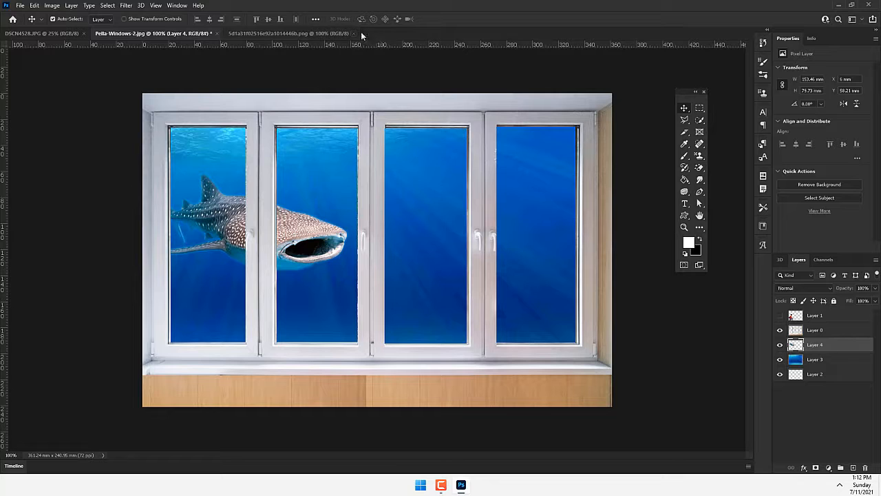
click(353, 33)
click(42, 32)
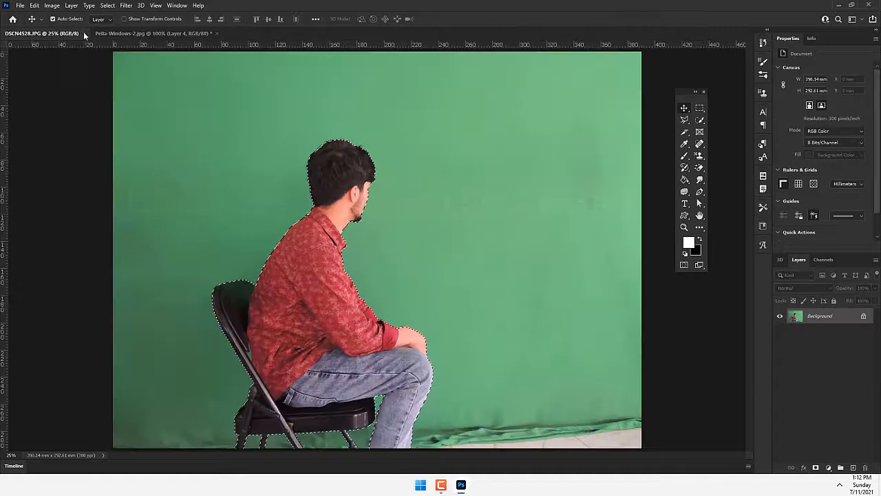
click(83, 33)
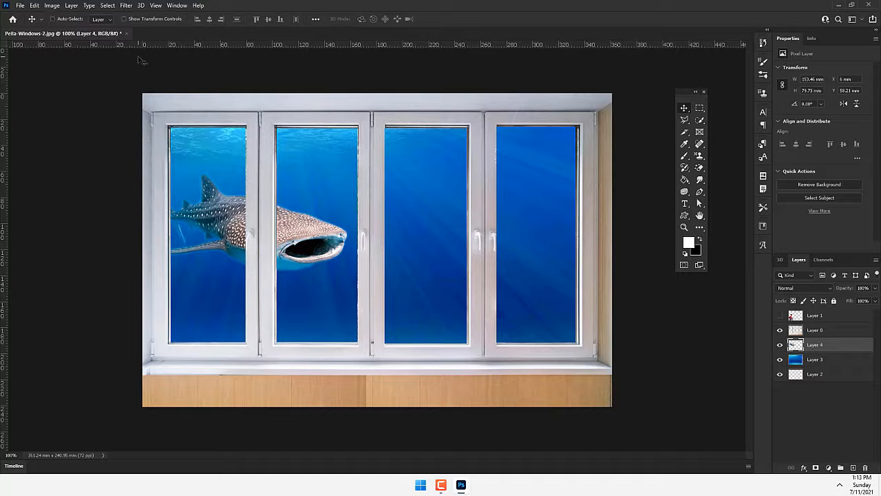
- Open the close-up whale shark image again from the Materials folder
key(ctrl+o)
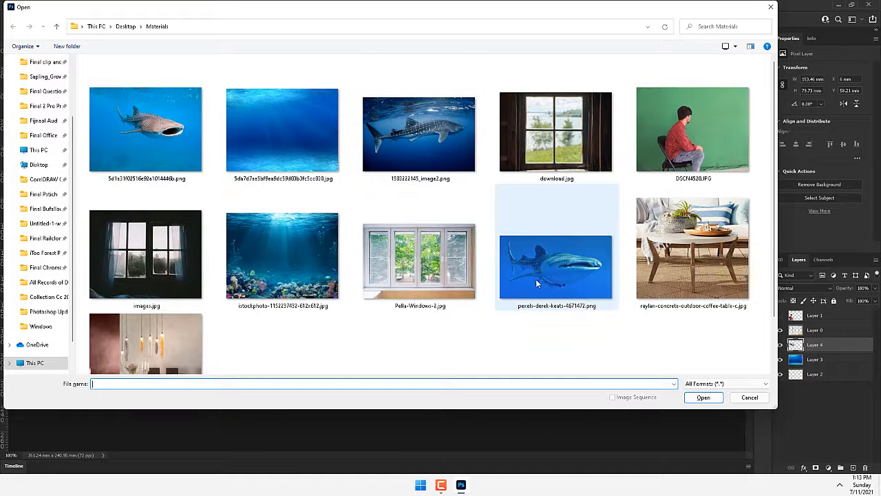
double_click(570, 261)
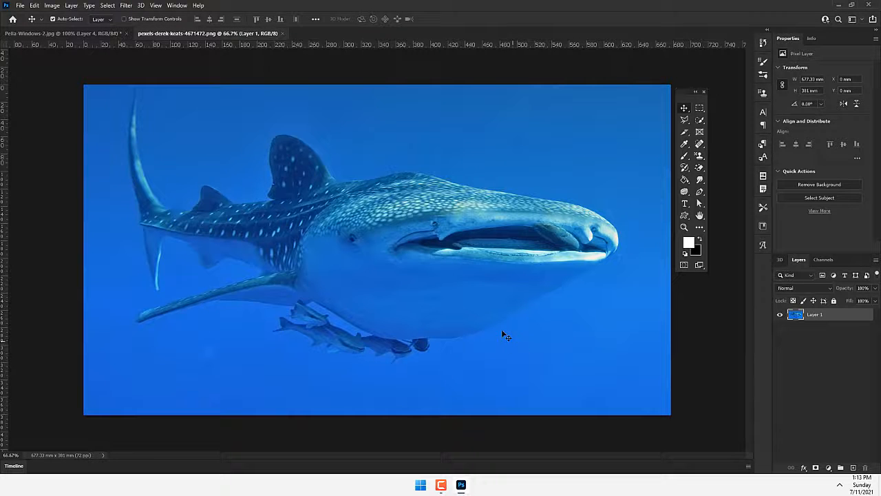
- Outline the whole close-up whale shark and its small fish with a loose Polygonal Lasso selection
click(700, 108)
click(686, 122)
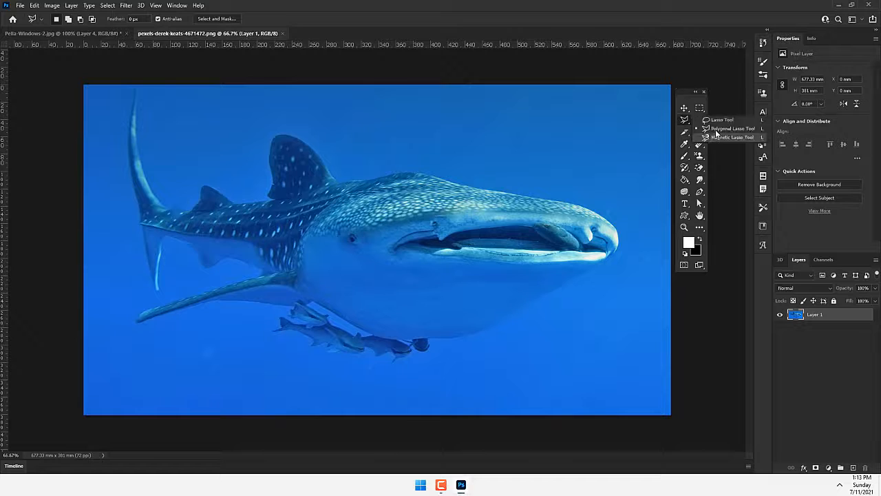
click(716, 130)
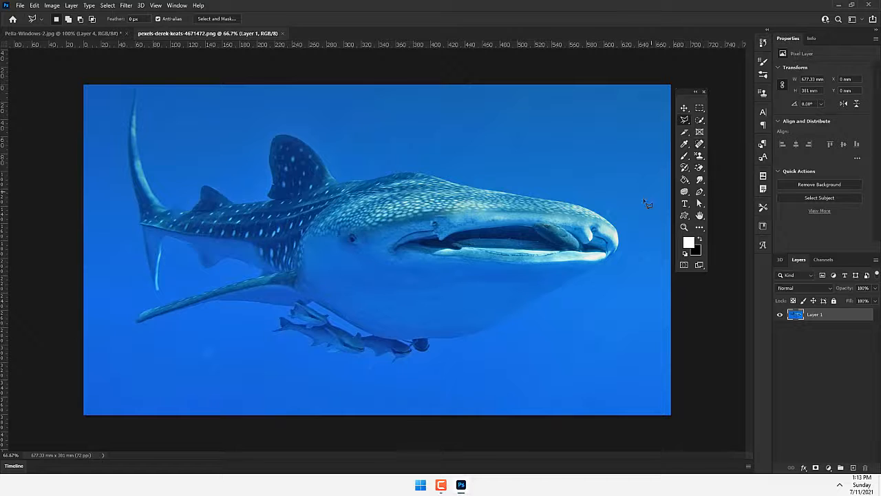
click(588, 197)
click(520, 177)
click(289, 126)
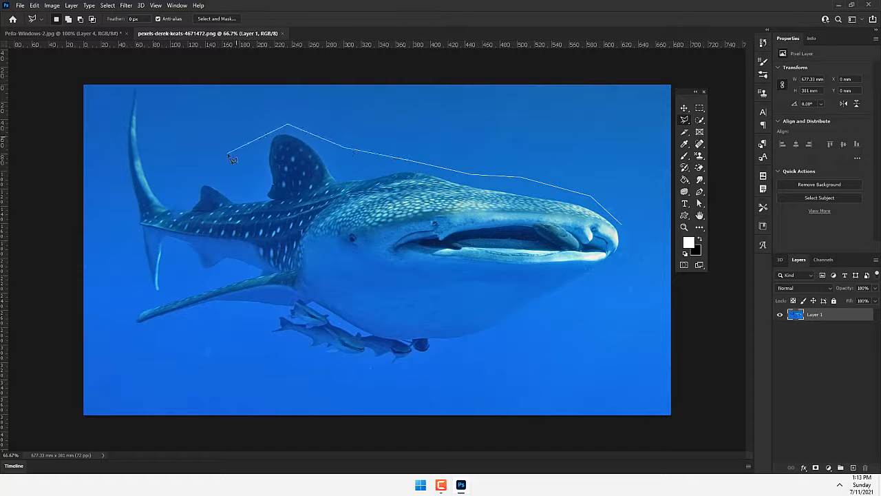
click(126, 101)
click(101, 186)
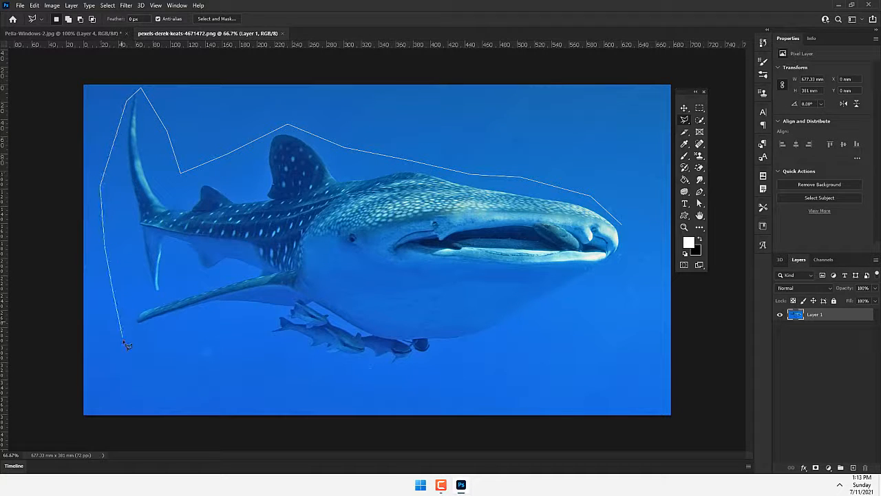
click(123, 340)
click(206, 357)
click(449, 387)
click(546, 361)
click(605, 321)
click(648, 263)
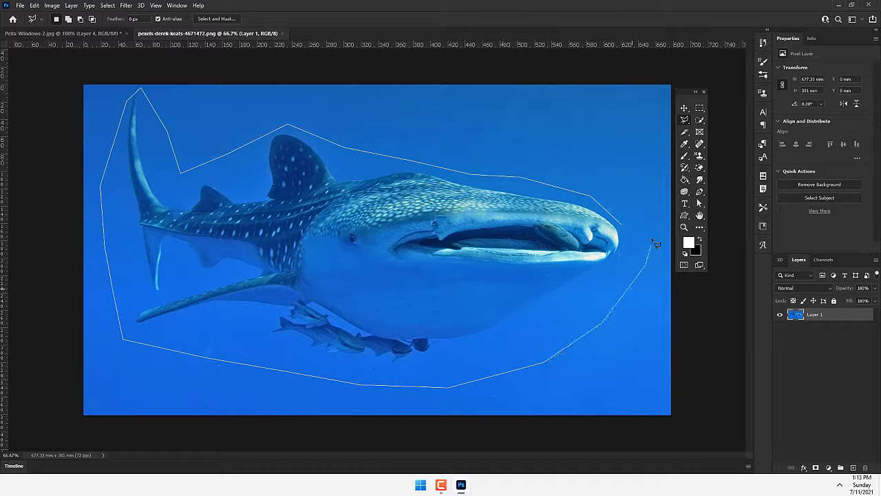
click(625, 229)
- Feather the lasso selection around the close-up whale shark by 2 pixels
right_click(590, 235)
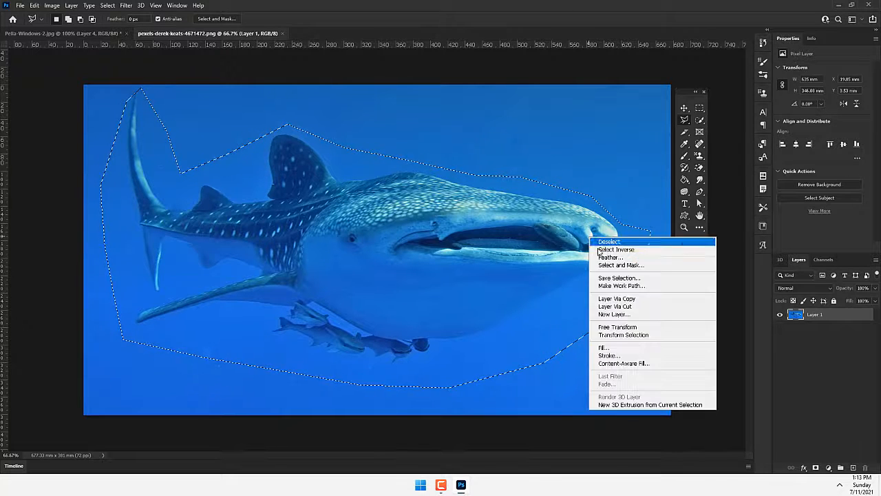
click(609, 262)
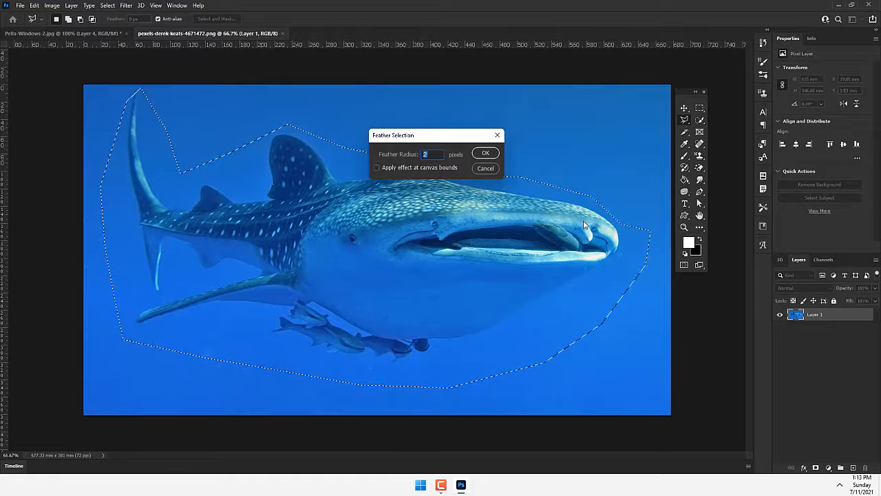
key(Return)
- Copy the selected shark into Pella-Windows-2.jpg below the window layer, scaled to about 15% and positioned behind the third pane
key(ctrl+c)
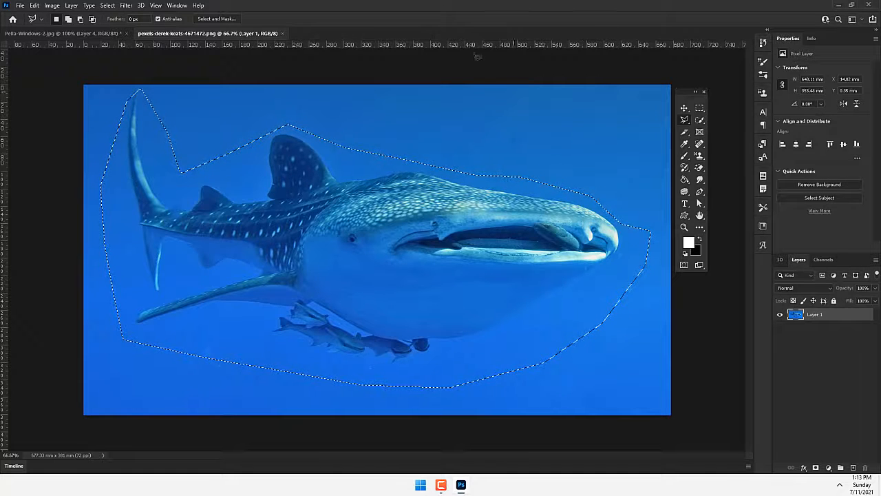
click(62, 33)
key(ctrl+v)
key(v)
key(ctrl+t)
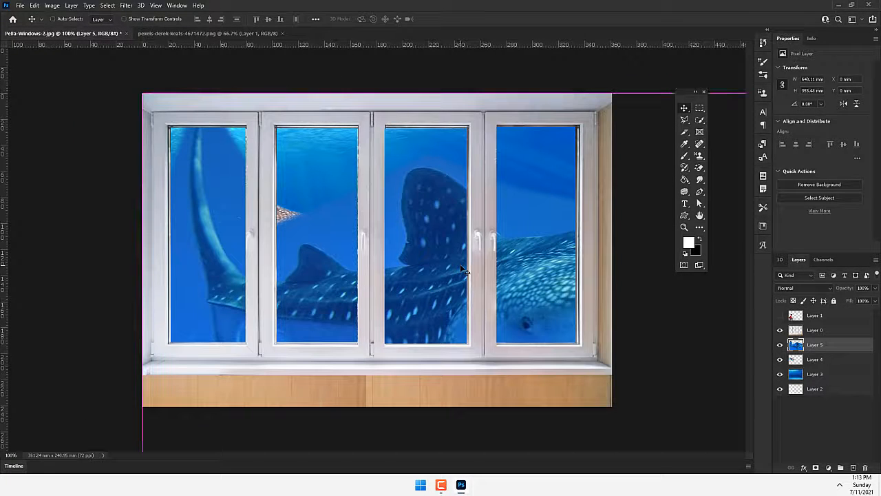
drag(143, 94, 453, 264)
drag(542, 316, 447, 143)
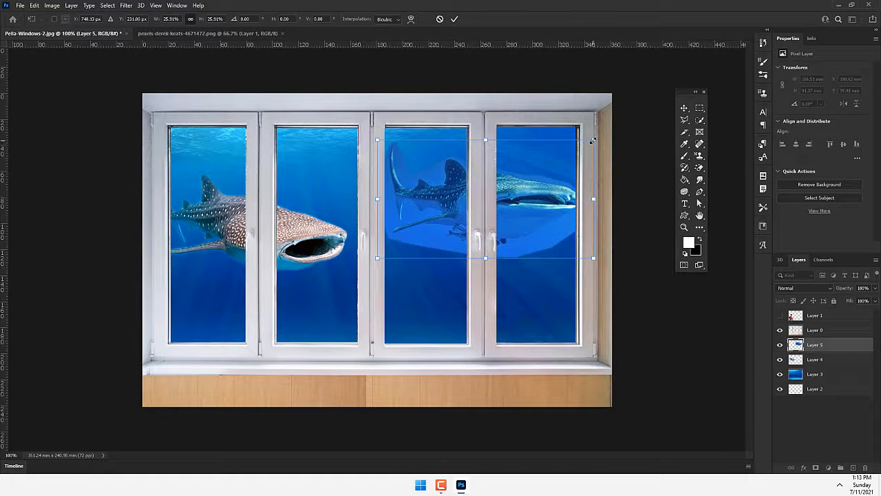
drag(593, 140, 551, 164)
drag(523, 205, 475, 179)
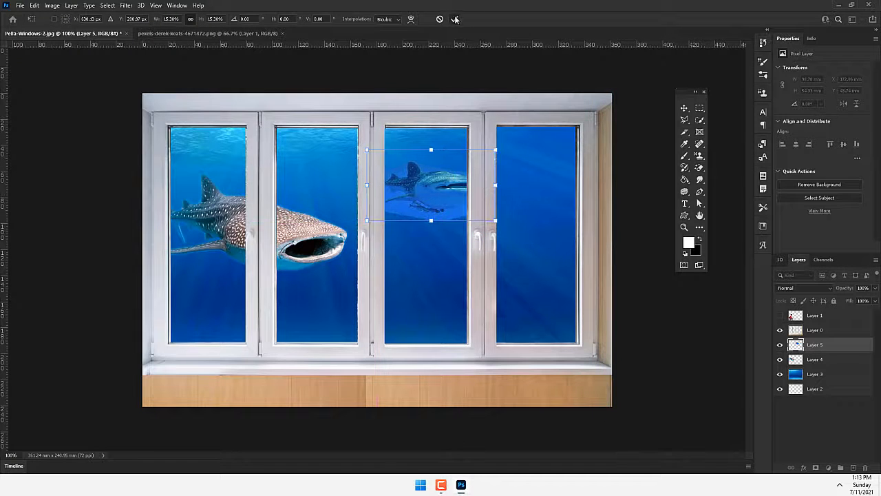
click(455, 20)
- Hide the window, the first shark and the background layers, leaving only the newly pasted shark visible
drag(781, 359, 781, 390)
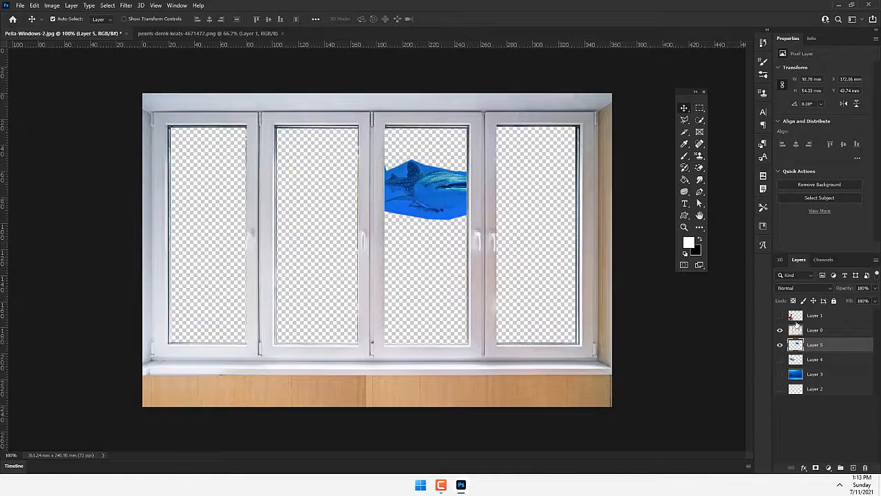
click(781, 331)
ctrl+click(417, 190)
ctrl+click(441, 183)
ctrl+click(443, 182)
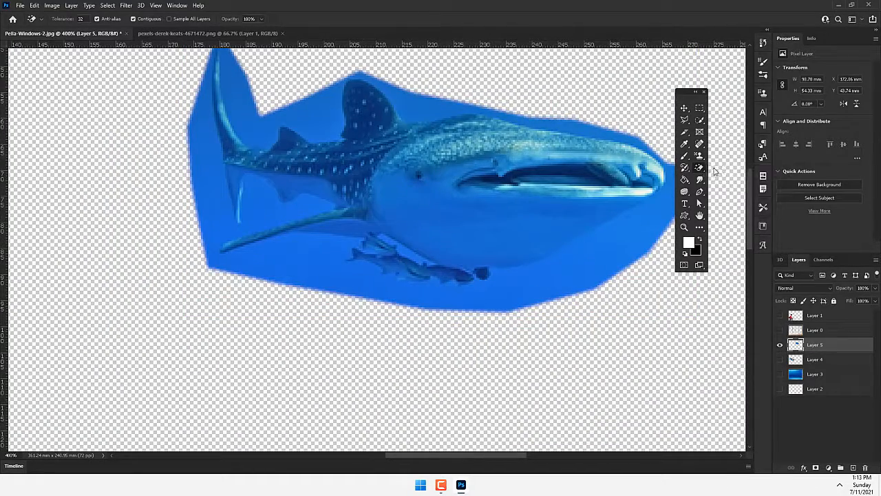
- Erase the blue water beneath the shark's belly and around its tail and pectoral fin with a soft Eraser
click(700, 167)
key(bracketleft)
key(bracketleft)
key(bracketleft)
key(bracketleft)
key(bracketleft)
key(bracketleft)
key(bracketleft)
key(bracketleft)
key(bracketleft)
key(bracketleft)
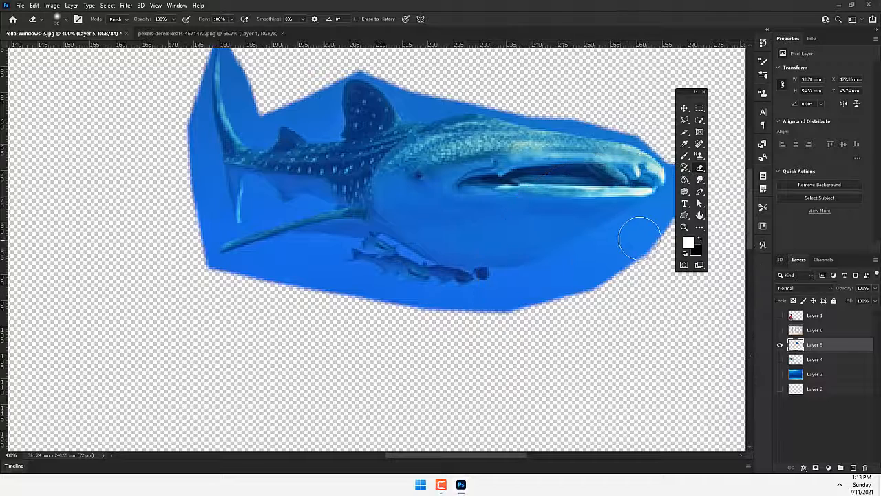
mouse_move(639, 238)
mouse_down()
mouse_move(595, 287)
mouse_move(670, 218)
mouse_move(558, 297)
mouse_move(629, 247)
mouse_move(628, 237)
mouse_move(488, 303)
mouse_move(518, 287)
mouse_move(499, 305)
mouse_move(560, 296)
mouse_move(460, 312)
mouse_move(387, 308)
mouse_move(454, 311)
mouse_move(384, 302)
mouse_move(344, 291)
mouse_move(377, 294)
mouse_move(366, 284)
mouse_move(307, 274)
mouse_move(335, 275)
mouse_move(241, 294)
mouse_move(300, 261)
mouse_up()
mouse_move(338, 256)
mouse_down()
mouse_move(254, 261)
mouse_move(230, 278)
mouse_move(195, 238)
mouse_move(188, 136)
mouse_move(196, 105)
mouse_move(228, 232)
mouse_move(300, 248)
mouse_move(250, 197)
mouse_move(271, 219)
mouse_move(297, 202)
mouse_up()
- Erase the remaining blue around the shark's tail, back, snout and pectoral fin with a smaller Eraser, and show all layers again
key([)
key([)
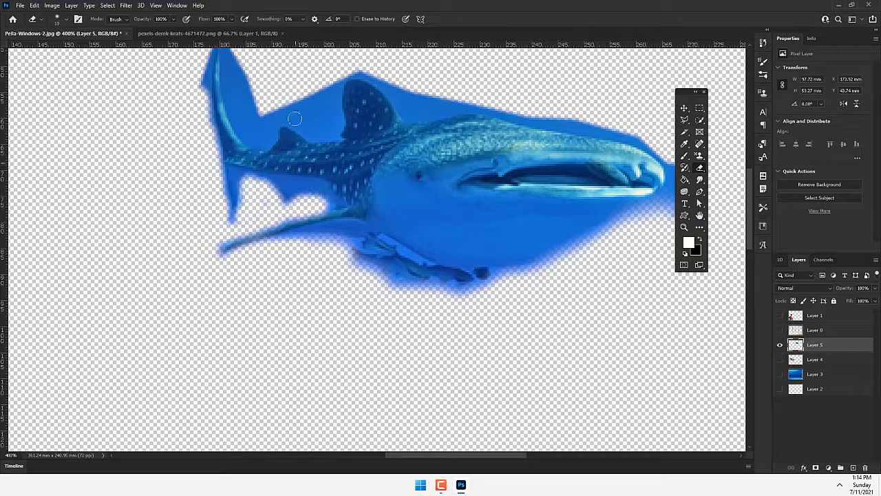
drag(268, 133, 280, 186)
mouse_move(216, 130)
mouse_down()
mouse_move(241, 130)
mouse_move(261, 188)
mouse_move(269, 181)
mouse_move(278, 193)
mouse_move(285, 174)
mouse_move(349, 182)
mouse_move(329, 178)
mouse_move(343, 133)
mouse_move(400, 143)
mouse_move(428, 167)
mouse_move(522, 166)
mouse_move(669, 210)
mouse_move(434, 151)
mouse_up()
scroll(403, 193, right, 3)
mouse_move(465, 219)
mouse_down()
mouse_move(457, 244)
mouse_move(413, 273)
mouse_up()
drag(413, 273, 620, 233)
mouse_move(322, 215)
mouse_down()
mouse_move(238, 193)
mouse_move(292, 216)
mouse_up()
mouse_move(292, 216)
mouse_down()
mouse_move(234, 197)
mouse_move(244, 236)
mouse_move(235, 193)
mouse_move(321, 204)
mouse_move(327, 216)
mouse_move(298, 262)
mouse_up()
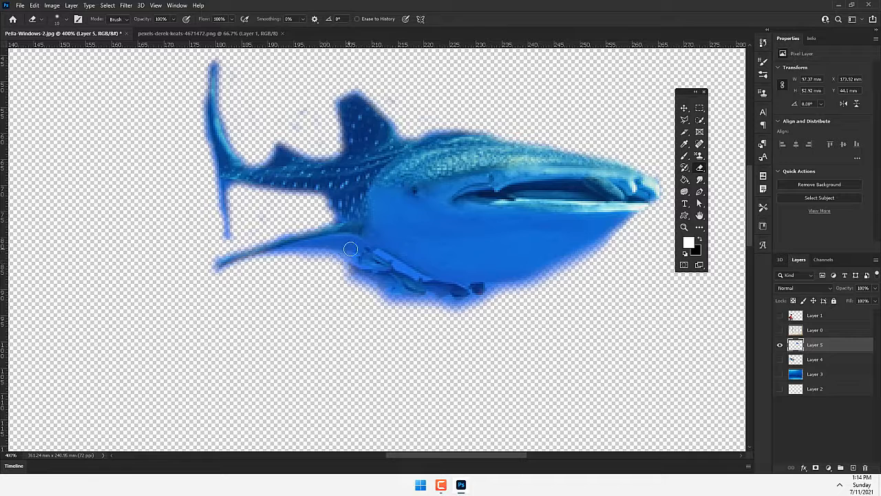
drag(352, 245, 276, 260)
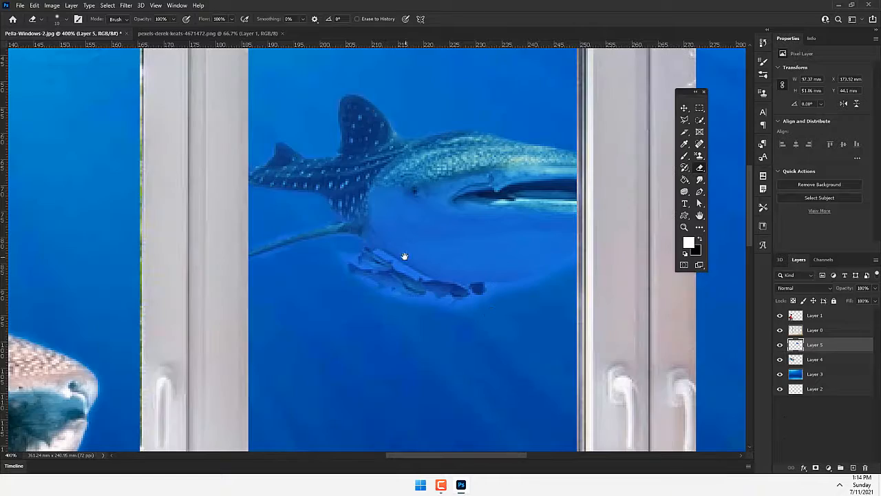
alt+click(405, 256)
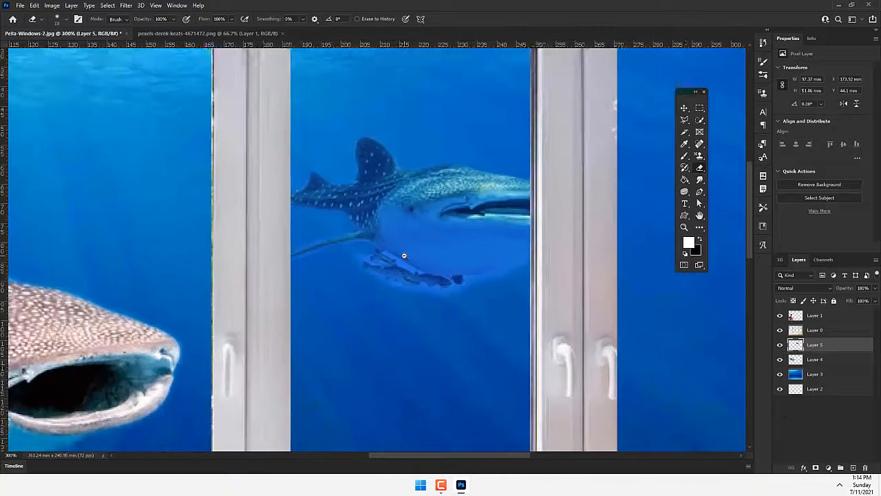
alt+click(405, 256)
alt+click(405, 256)
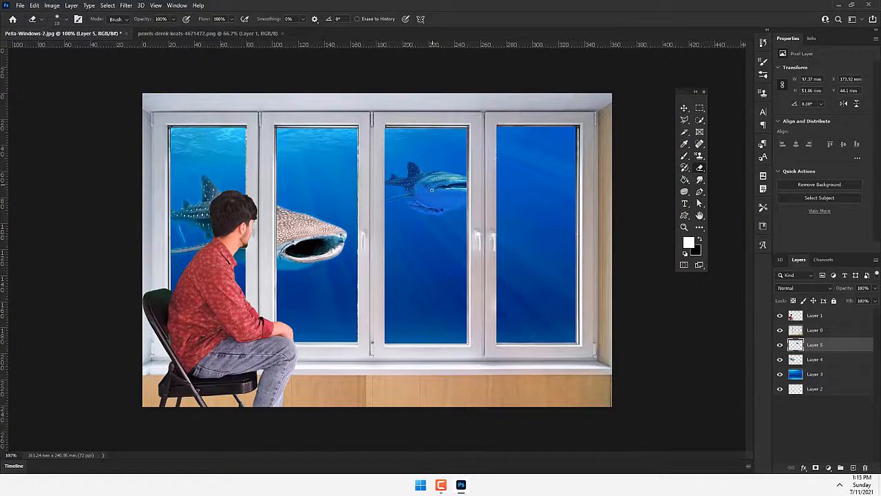
key(ctrl+o)
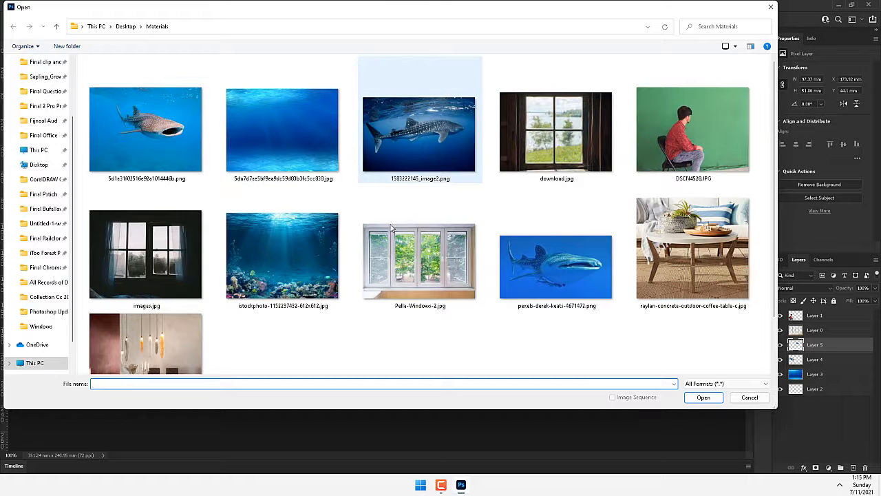
key(Escape)
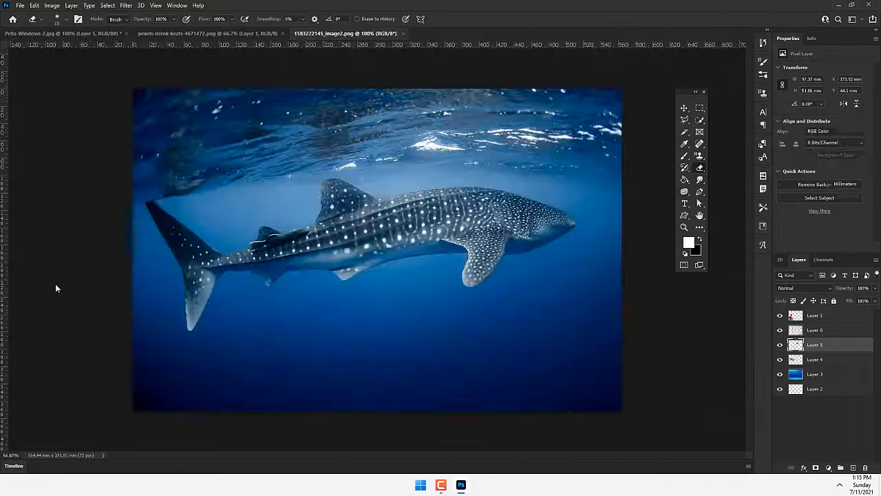
click(700, 120)
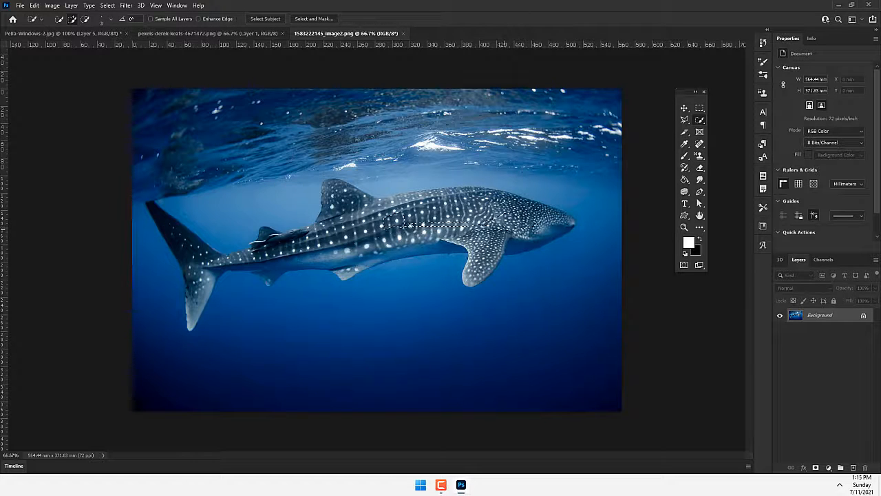
key(bracketright)
key(bracketright)
key(bracketright)
key(bracketright)
key(bracketright)
key(bracketright)
key(bracketright)
key(bracketright)
key(bracketright)
key(bracketright)
key(bracketright)
key(bracketright)
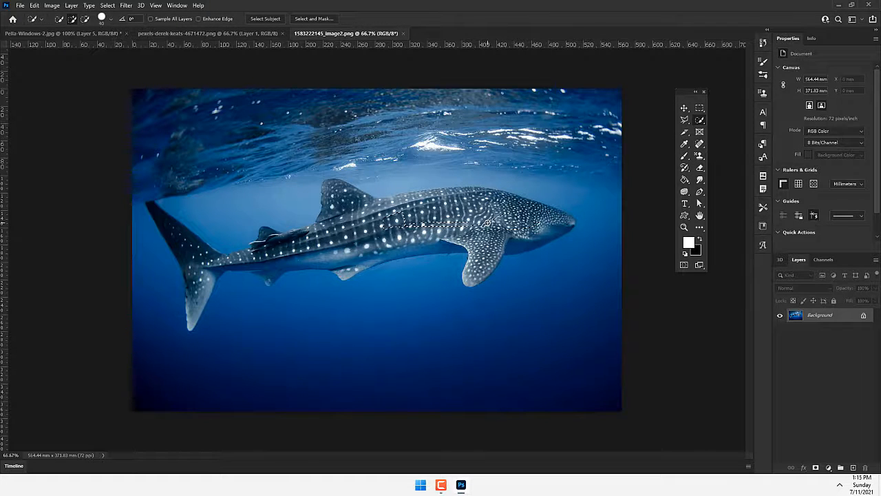
mouse_move(489, 222)
mouse_down()
mouse_move(552, 221)
mouse_move(539, 230)
mouse_move(398, 222)
mouse_move(331, 235)
mouse_move(423, 219)
mouse_move(436, 209)
mouse_move(387, 211)
mouse_move(451, 200)
mouse_move(370, 210)
mouse_move(340, 197)
mouse_move(336, 223)
mouse_move(231, 258)
mouse_move(199, 260)
mouse_move(185, 245)
mouse_up()
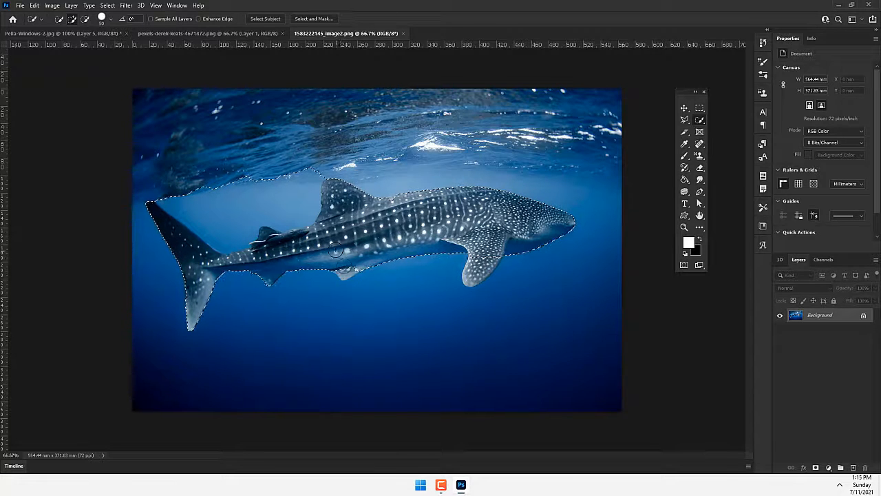
mouse_move(301, 197)
mouse_down()
mouse_move(231, 213)
mouse_move(218, 238)
mouse_move(239, 242)
mouse_up()
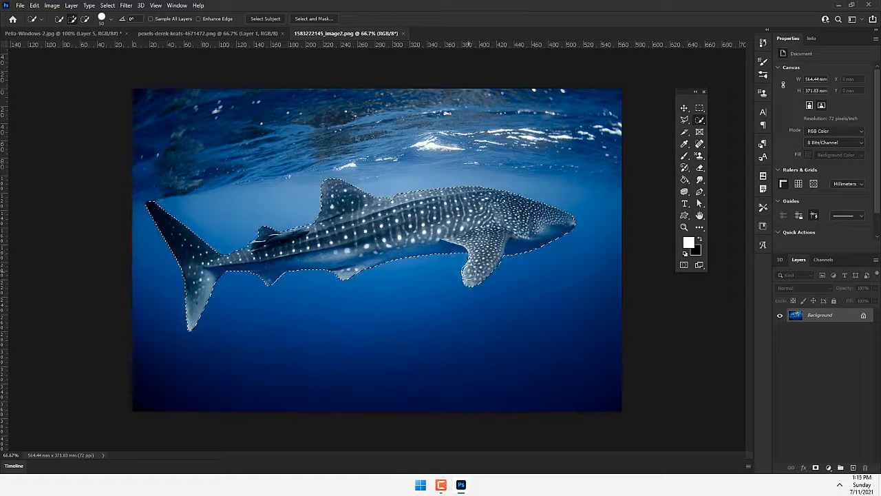
- Feather the quick selection around the spotted whale shark
right_click(400, 207)
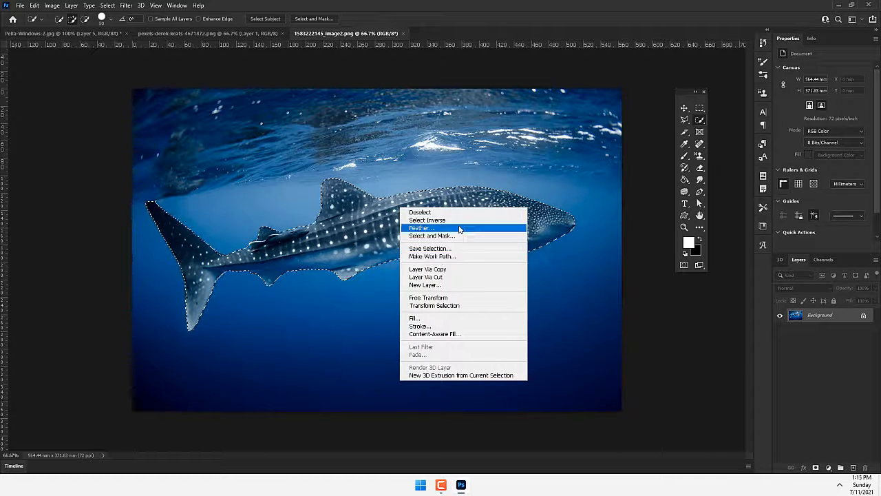
click(460, 228)
key(Return)
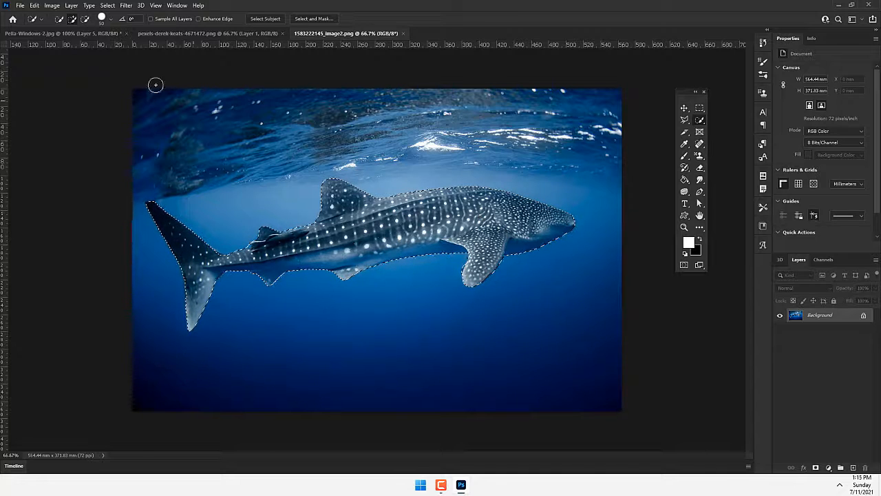
- Copy the spotted shark into Pella-Windows-2.jpg, scale it to about 58% and place it behind the lower part of the three rightmost panes
click(93, 32)
key(v)
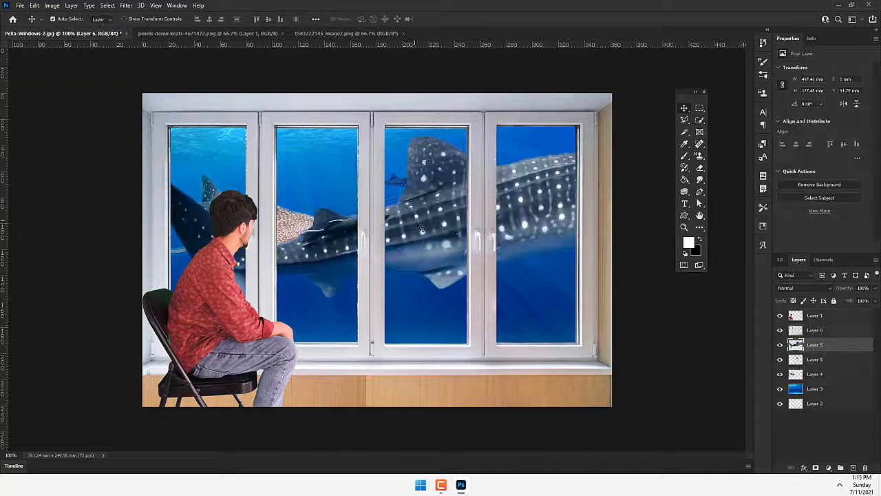
drag(429, 228, 332, 258)
key(ctrl+t)
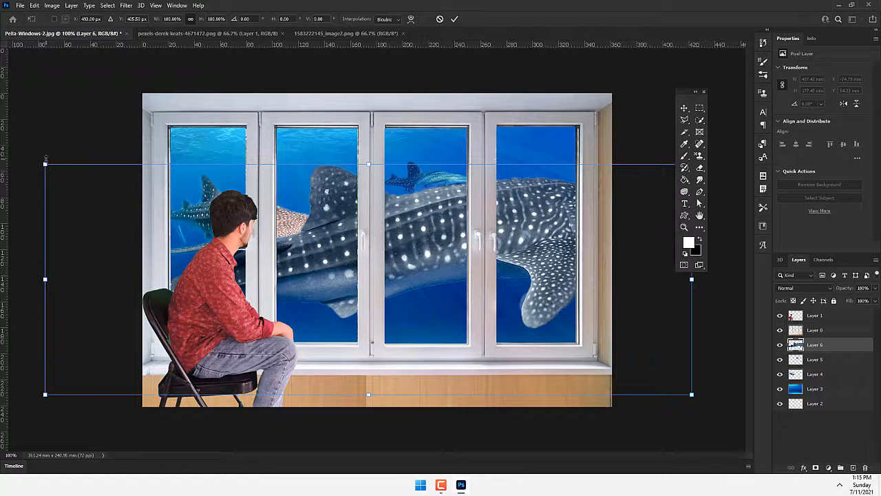
drag(45, 157, 180, 212)
drag(441, 247, 432, 311)
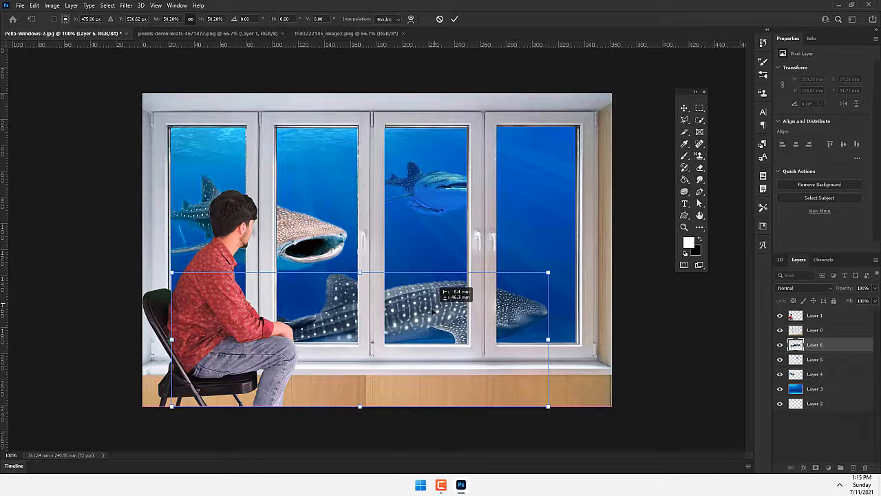
click(454, 19)
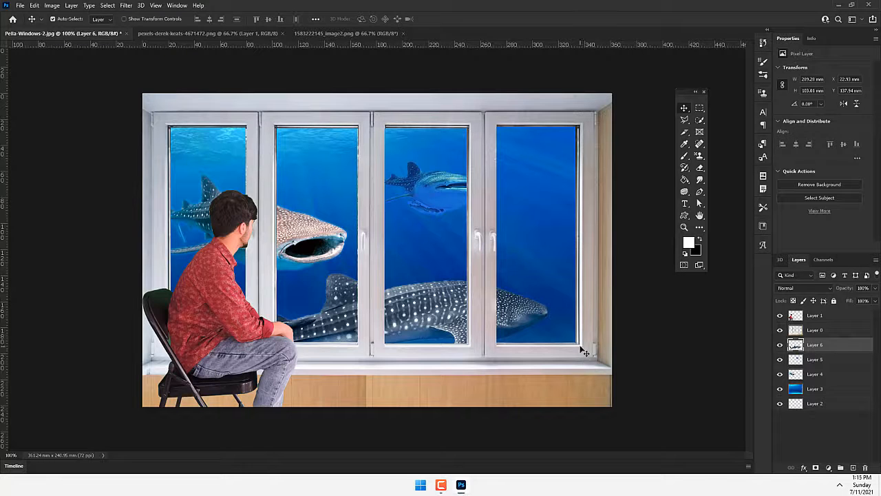
- Create a new layer named Fog directly above the spotted shark layer
key(ctrl)
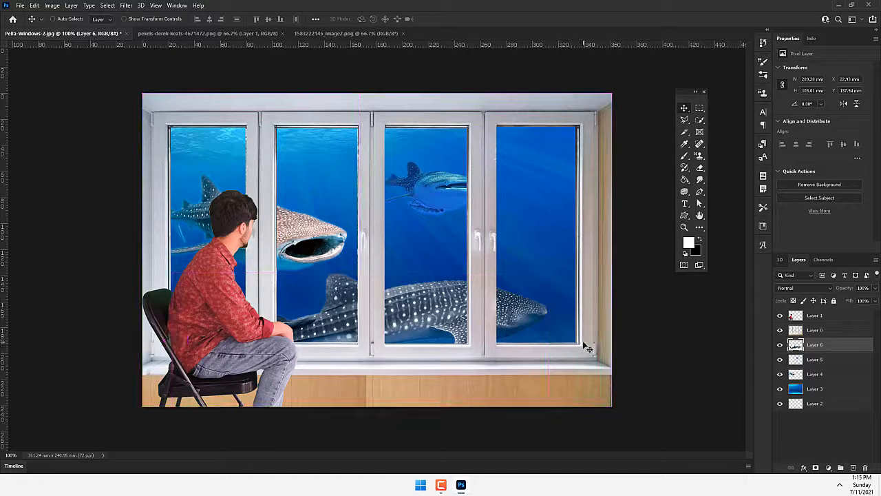
key(ctrl+shift+n)
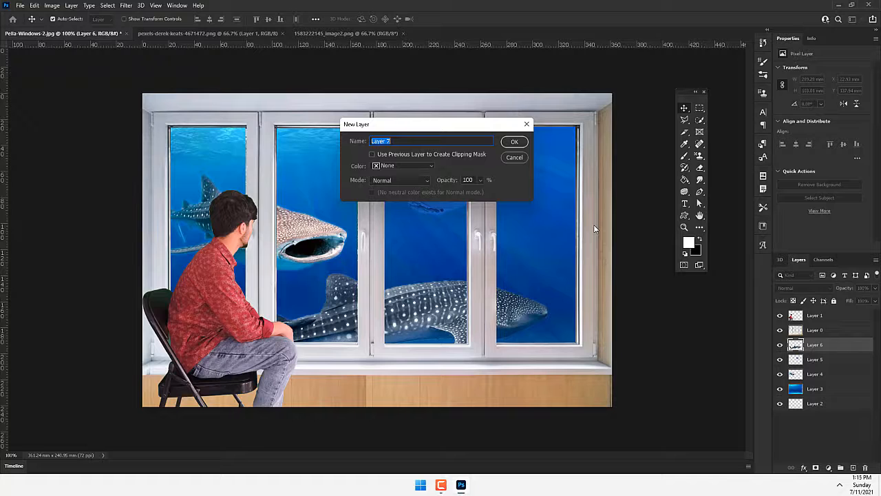
key(Return)
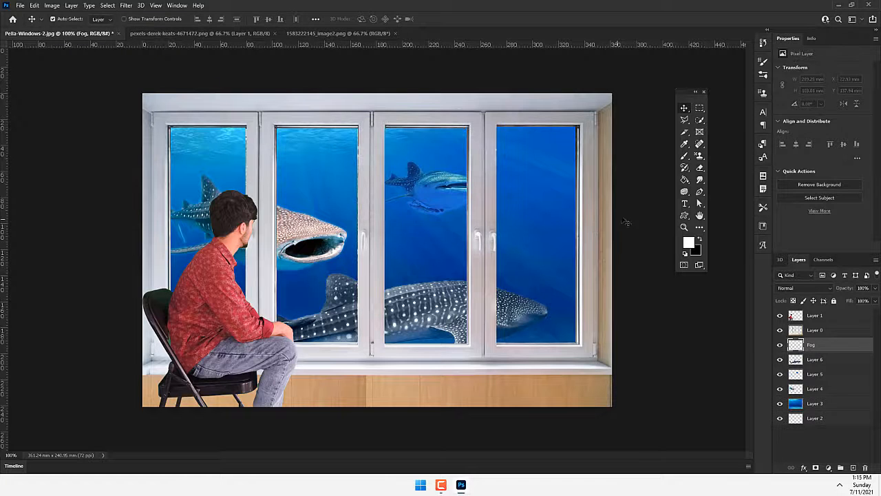
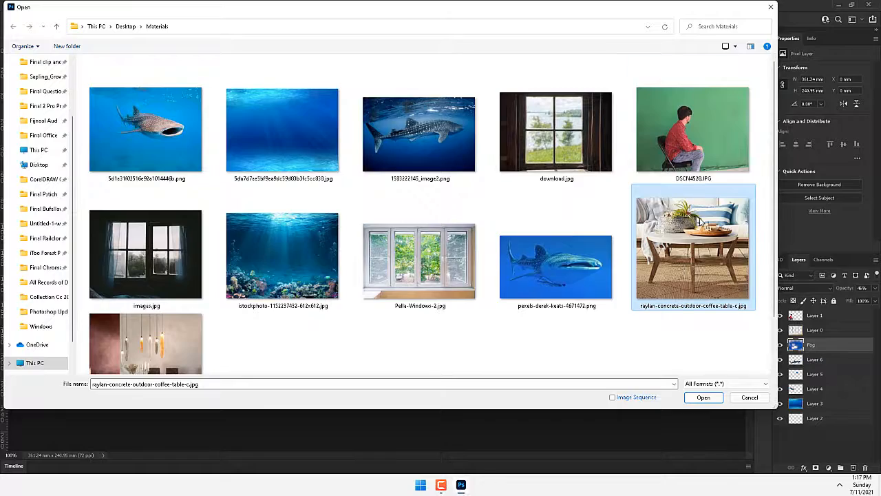
- Open raylan-concrete-outdoor-coffee-table-c.jpg and select the tabletop with the items on it using the Quick Selection tool at brush size 50
double_click(697, 223)
key(ctrl+plus)
key(ctrl+plus)
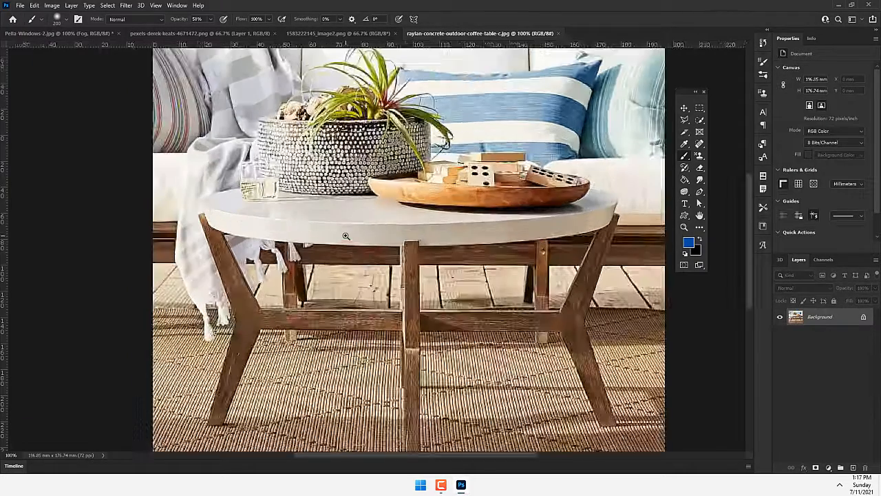
click(699, 119)
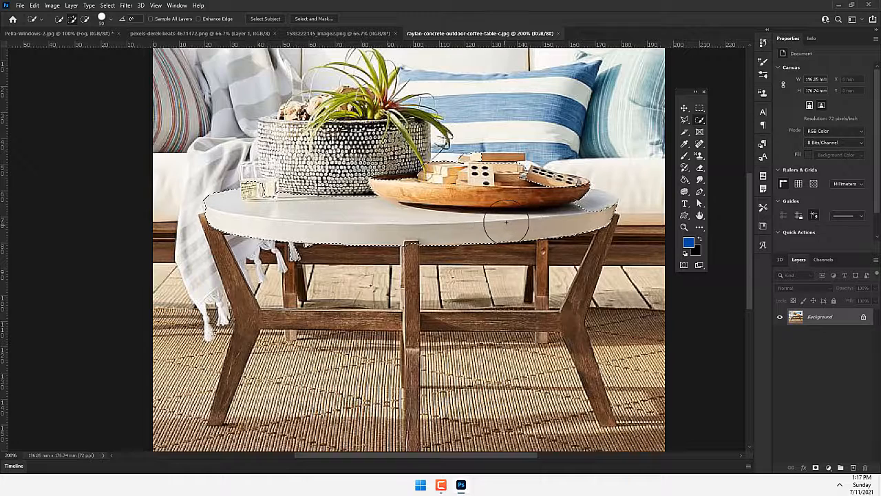
- Reduce the Quick Selection brush to size 15 and extend the selection over the table's wooden legs and crossbars
key(bracketleft)
key(bracketleft)
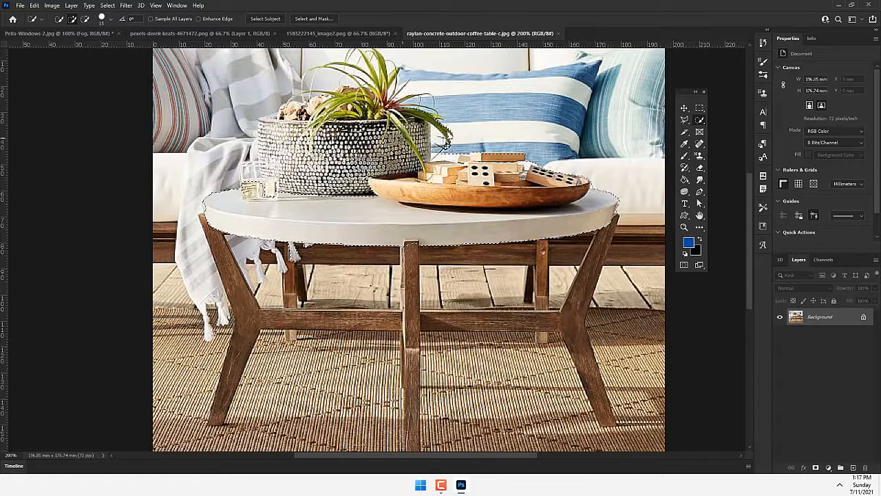
mouse_move(212, 229)
mouse_down()
mouse_move(233, 281)
mouse_move(576, 310)
mouse_move(600, 259)
mouse_up()
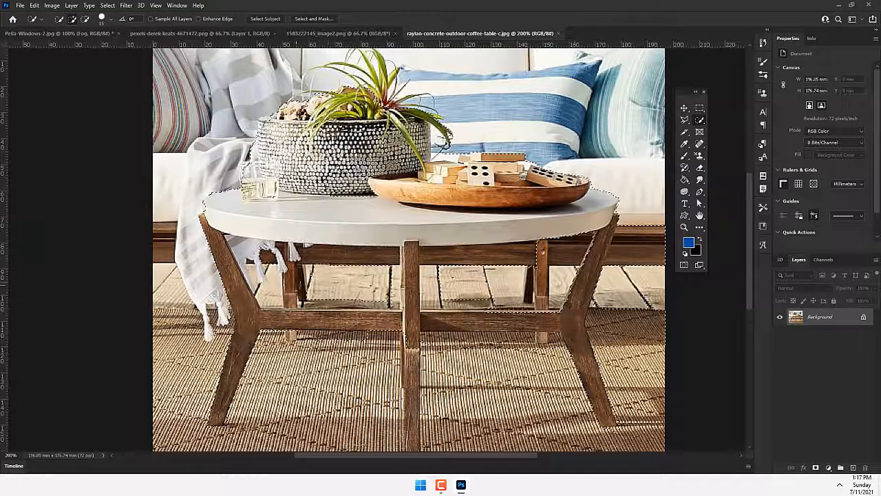
scroll(409, 248, down, 1)
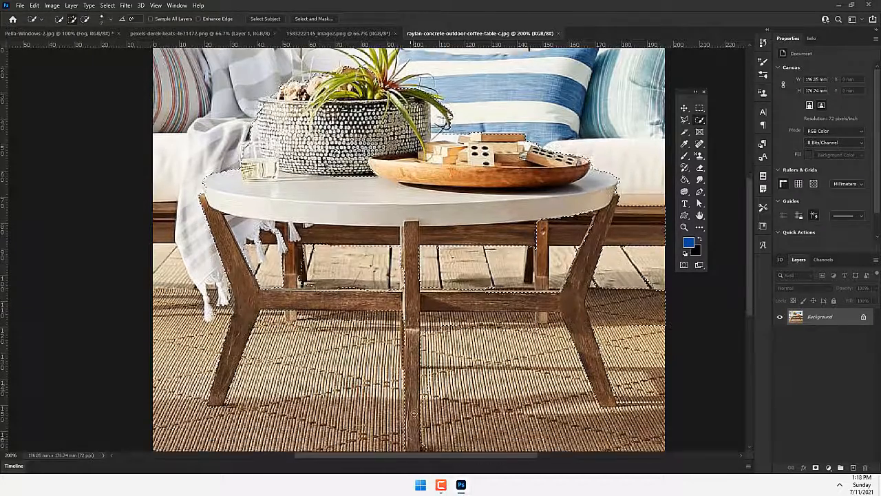
drag(290, 181, 298, 359)
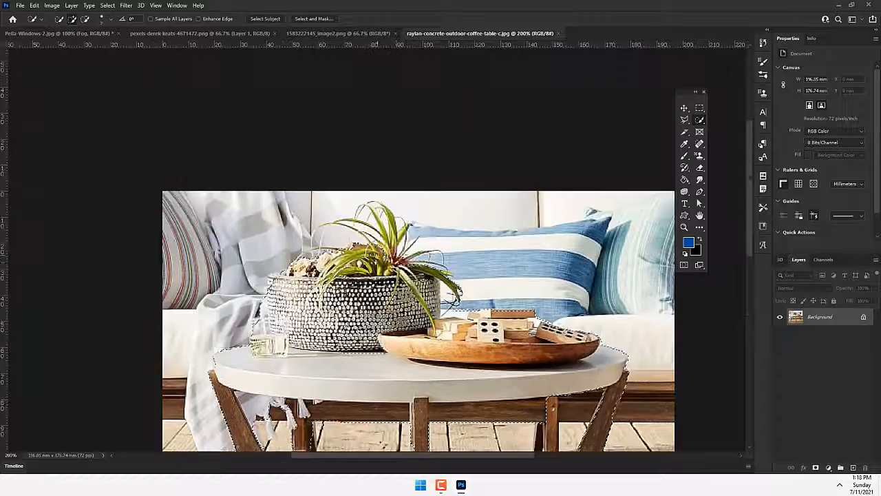
- Refine the table selection around the plant basket, the rear legs and the gaps between the crossbars with a very small brush
scroll(252, 323, up, 2)
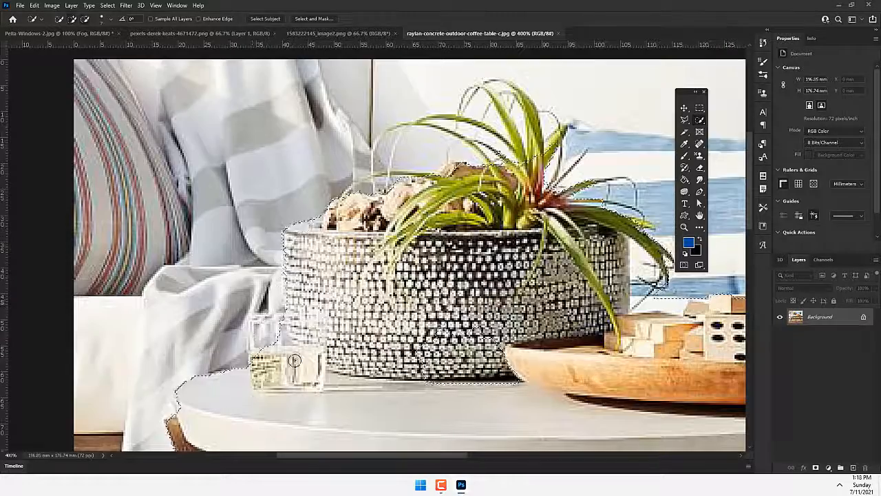
scroll(295, 358, down, 2)
scroll(427, 198, up, 2)
scroll(459, 382, down, 5)
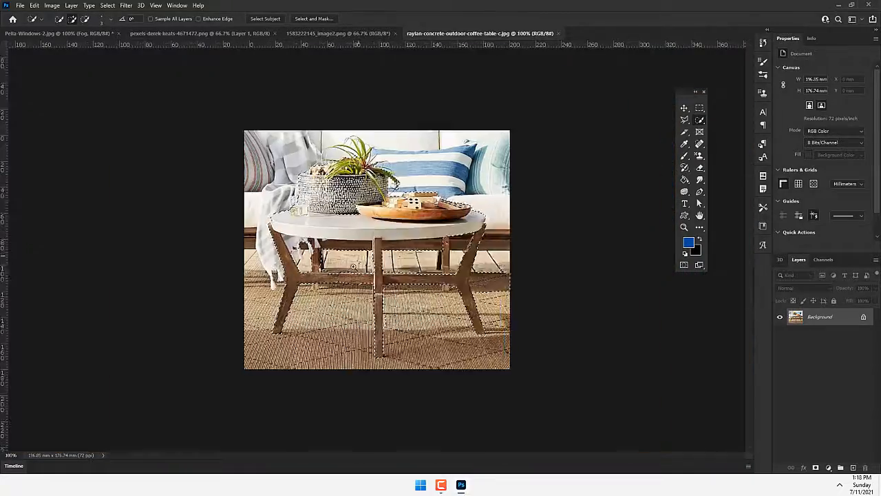
scroll(460, 382, up, 5)
scroll(460, 382, down, 3)
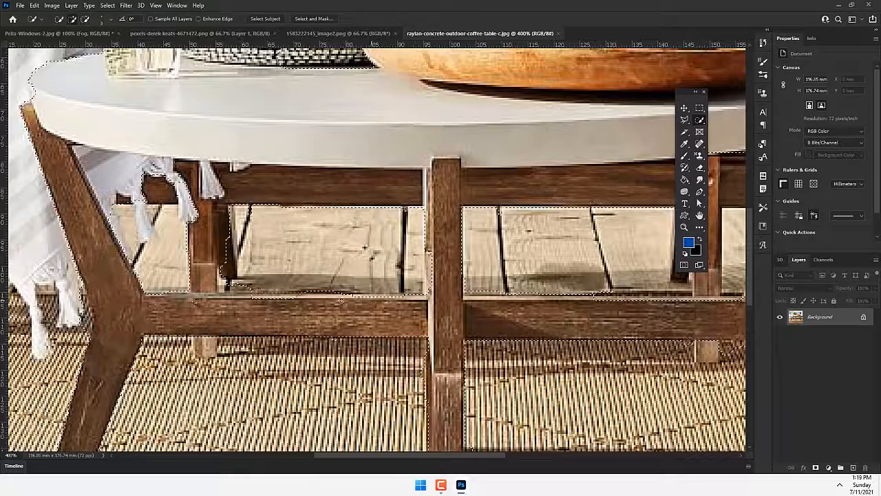
scroll(460, 382, up, 3)
scroll(225, 246, down, 3)
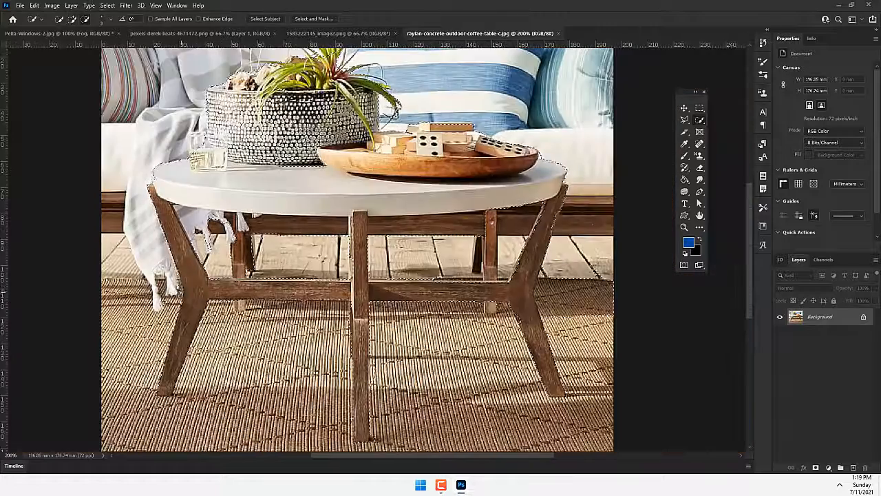
- Feather the selection around the coffee table
right_click(195, 297)
click(227, 316)
key(Return)
- Try copying the table into Pella-Windows-2.jpg as the topmost layer, placed in front of the seated man
key(ctrl+c)
click(59, 33)
key(ctrl+v)
key(v)
drag(344, 222, 369, 256)
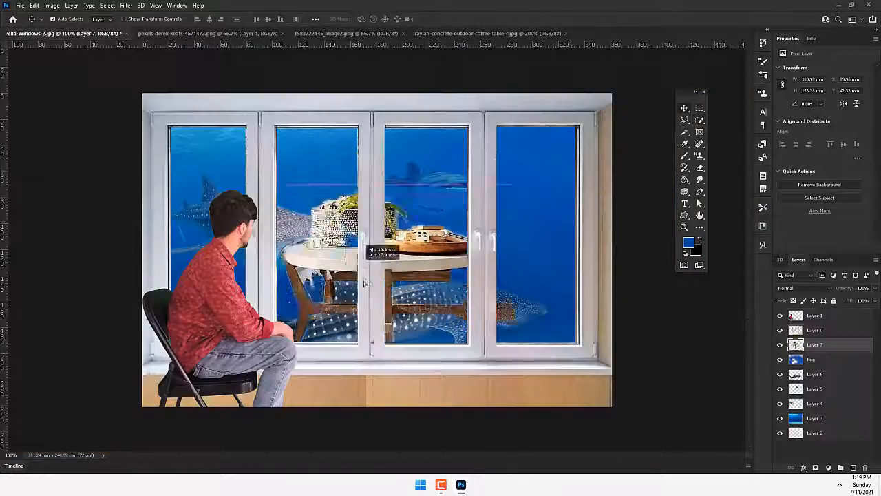
drag(815, 344, 815, 312)
drag(393, 289, 339, 350)
- Return to the coffee table image and remove the leftover rug area beside the right leg from the selection
click(442, 33)
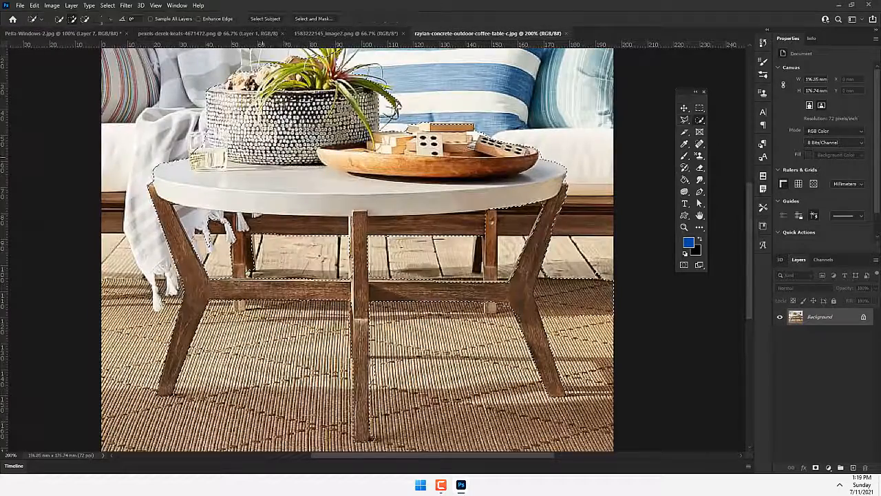
click(59, 33)
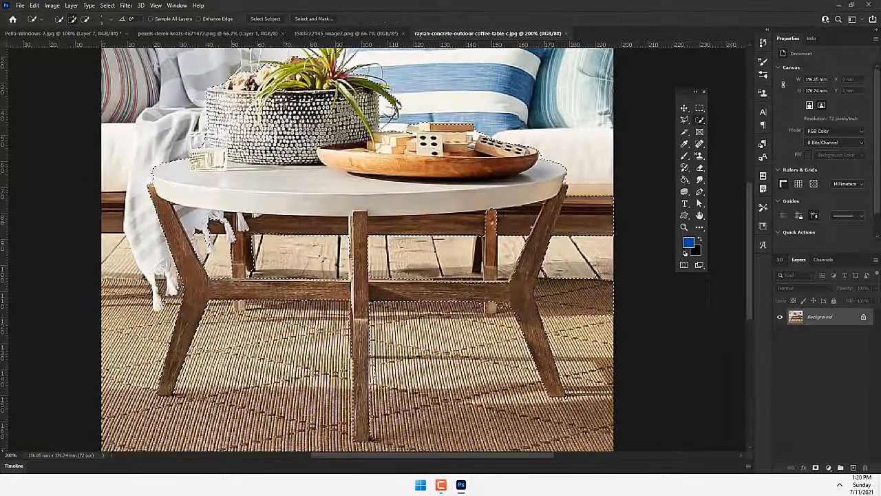
drag(573, 224, 598, 291)
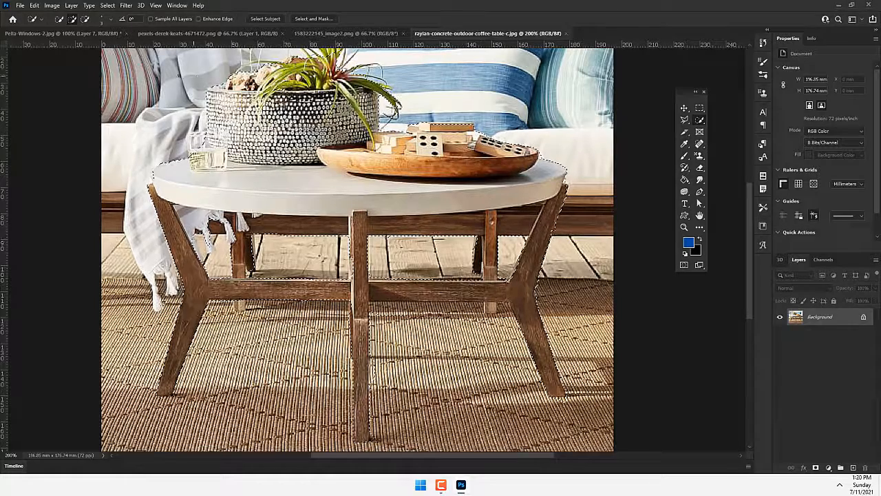
- Copy the corrected table selection into Pella-Windows-2.jpg above all other layers and place it at the lower center, overlapping the man's knees
click(76, 35)
key(ctrl+v)
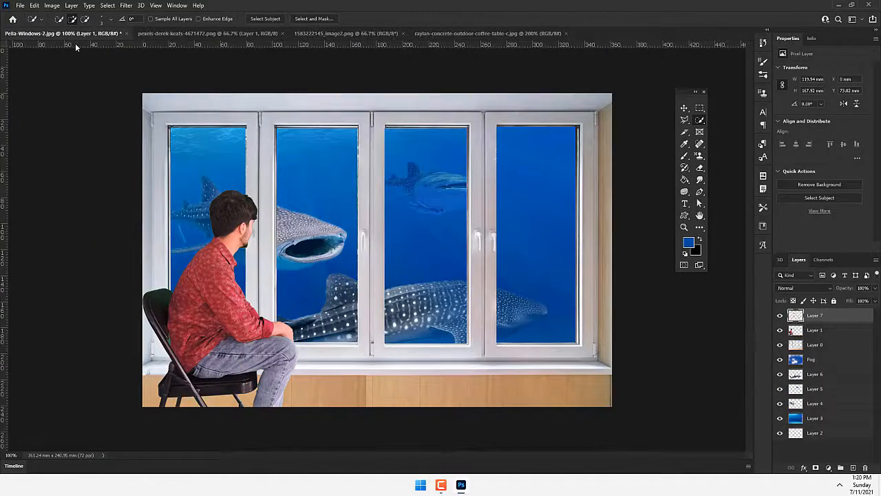
key(v)
drag(375, 227, 333, 337)
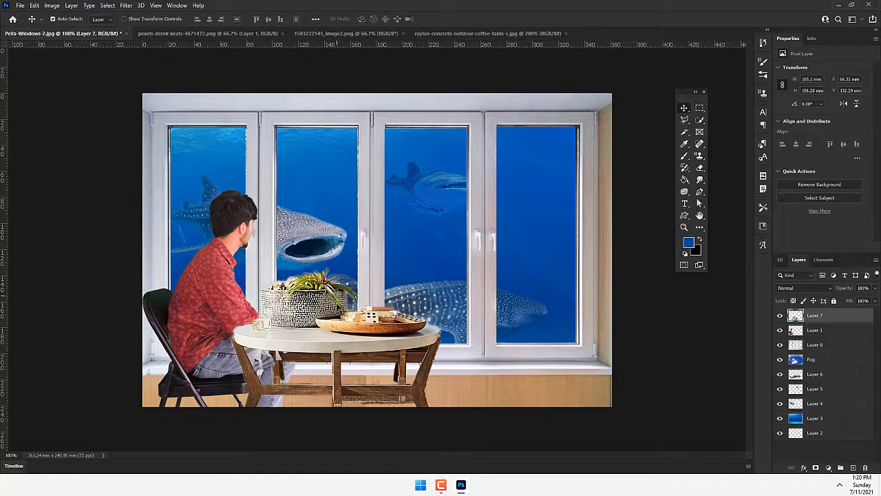
drag(332, 337, 354, 337)
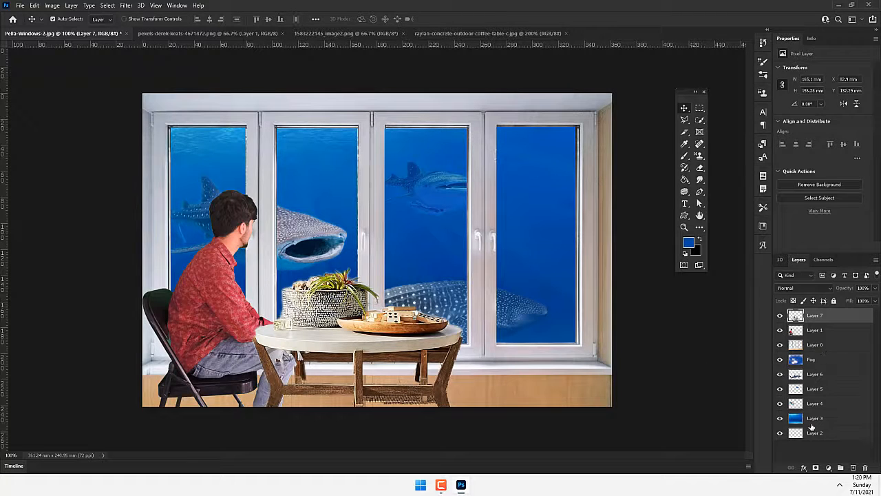
- Identify the window frame layer, Layer 0, and apply Hue/Saturation to it with Saturation -78 and Lightness -45
click(813, 432)
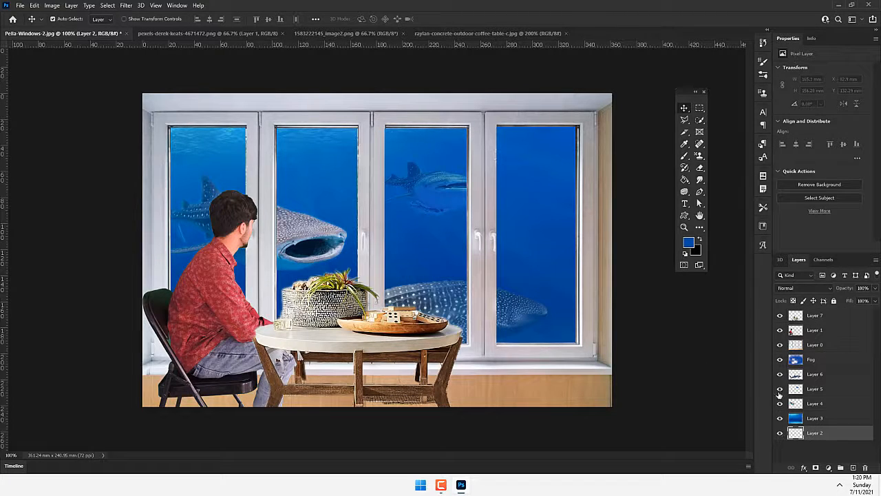
click(780, 344)
click(781, 344)
click(813, 345)
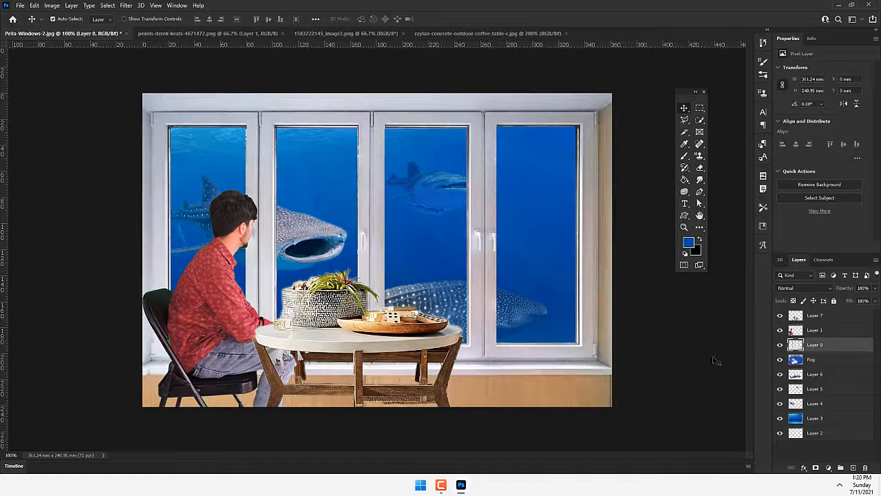
click(60, 5)
mouse_move(78, 29)
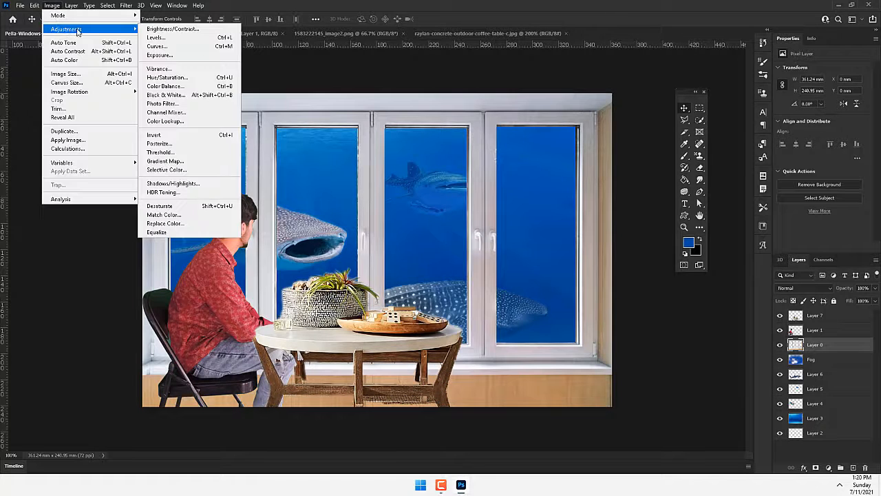
click(169, 77)
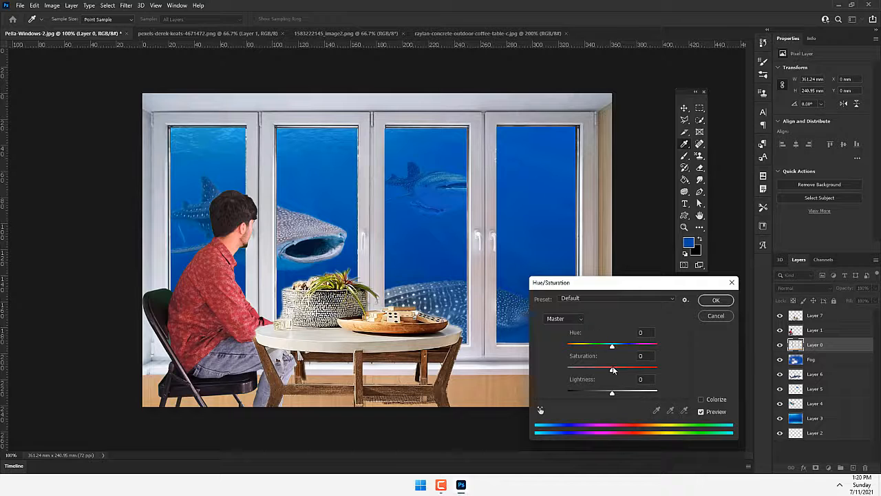
drag(612, 370, 578, 371)
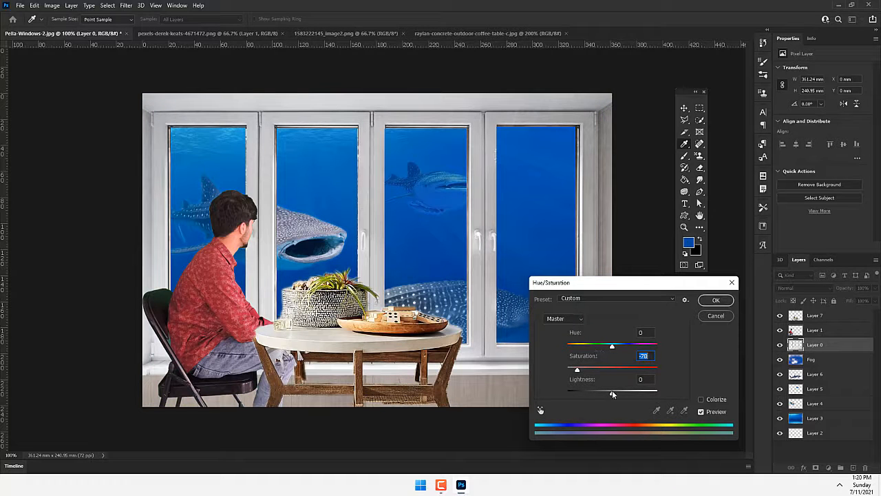
drag(613, 394, 591, 392)
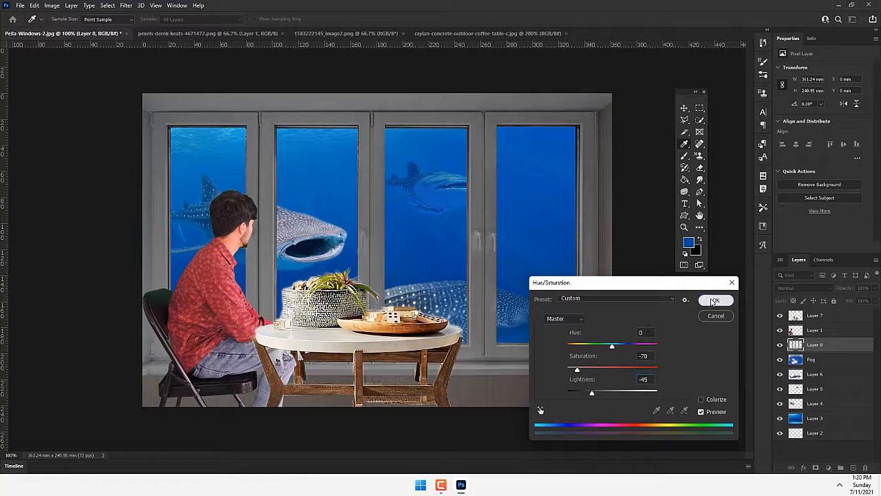
click(713, 301)
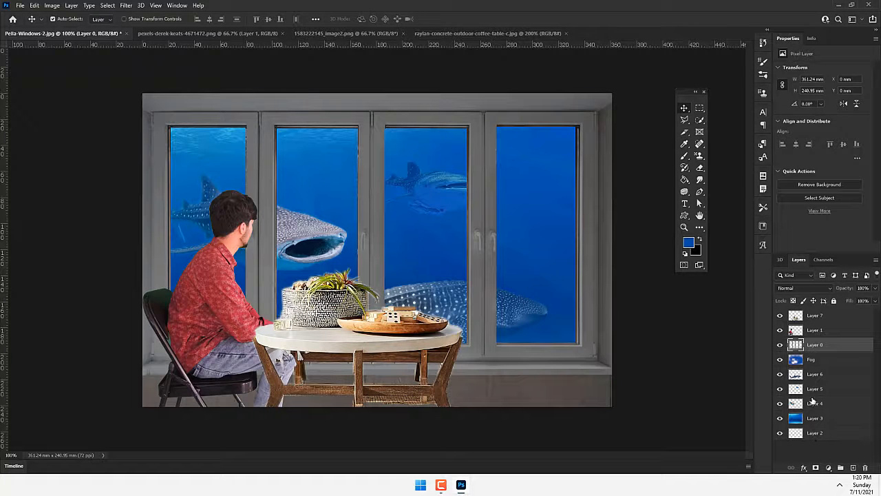
- Apply Hue/Saturation to the coffee table layer, Layer 7, with Saturation -39 and Lightness -8
click(808, 318)
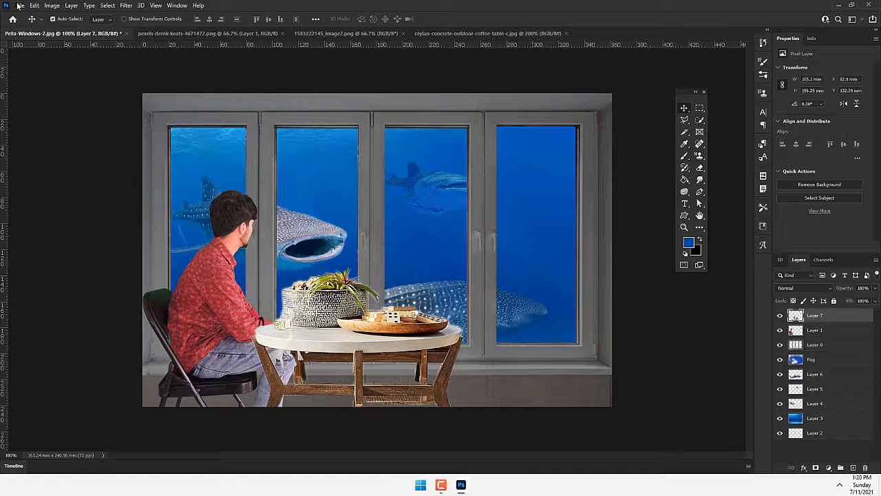
click(52, 5)
mouse_move(69, 27)
click(165, 81)
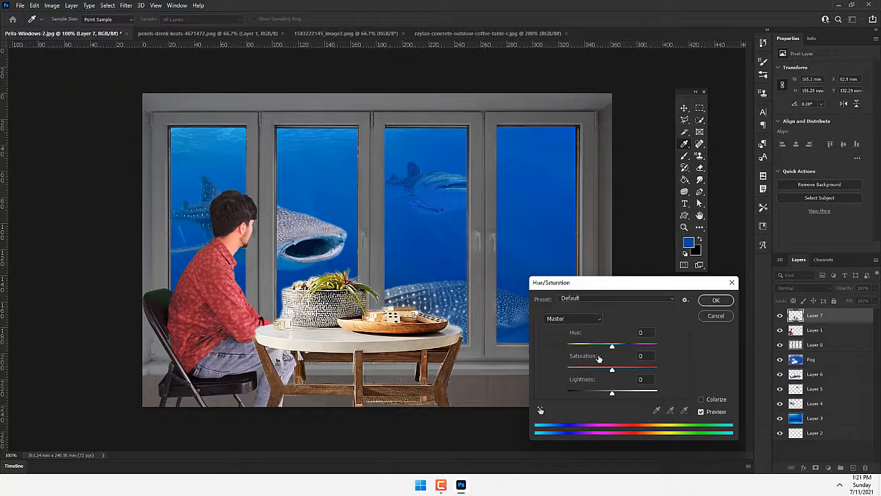
drag(611, 374, 610, 399)
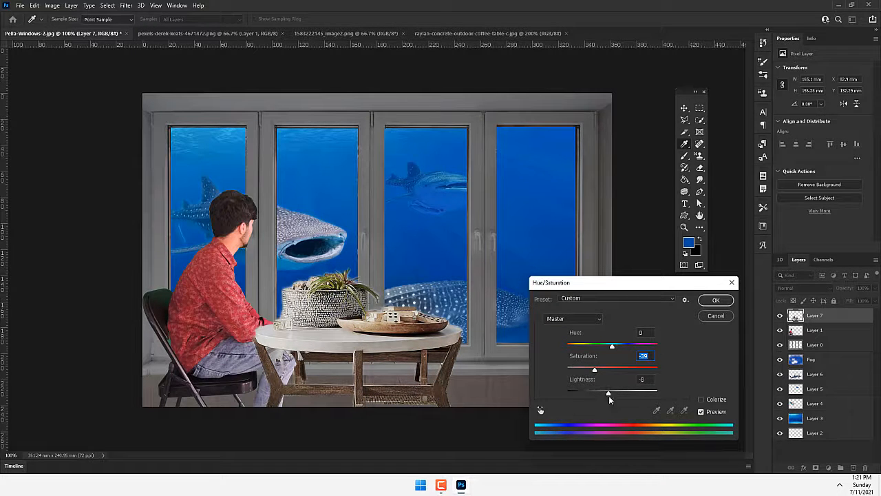
click(716, 300)
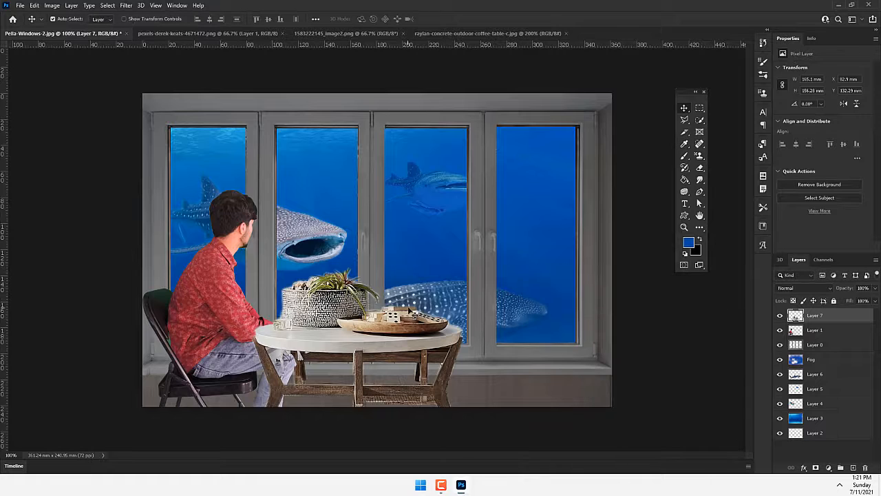
- Mute and slightly darken the seated man's layer, Layer 1, by lowering its Saturation and Lightness with Hue/Saturation
click(847, 336)
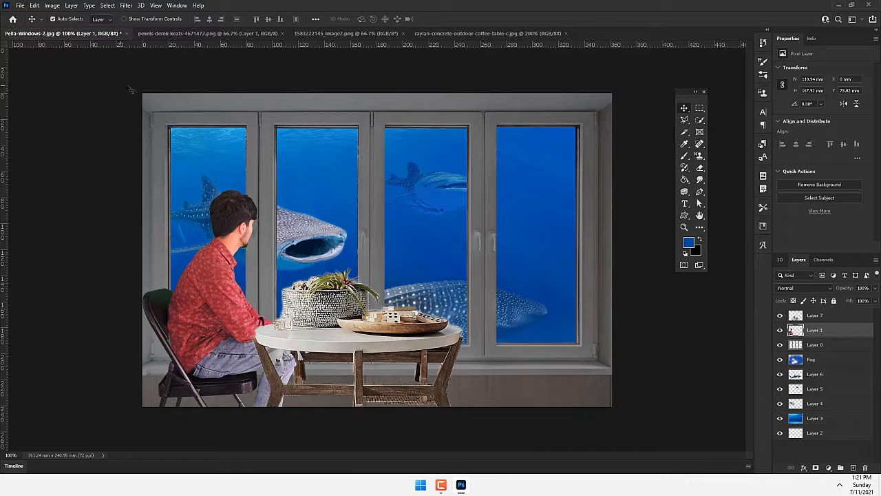
click(55, 5)
mouse_move(69, 31)
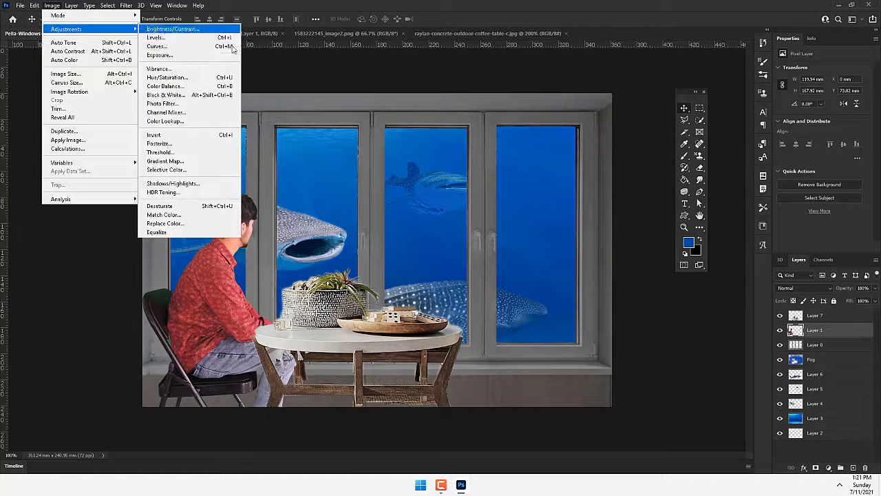
click(169, 75)
drag(613, 372, 608, 392)
click(718, 300)
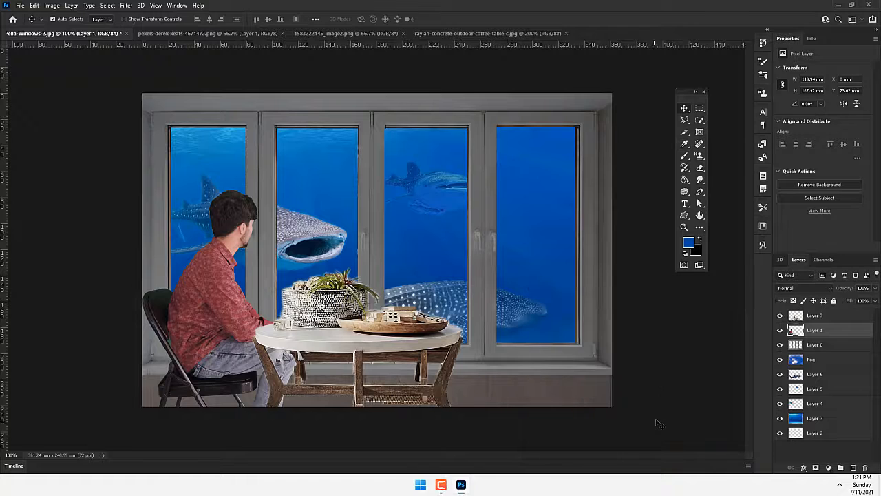
- Merge the layers from Fog down to Layer 3 into a single underwater background layer
click(814, 359)
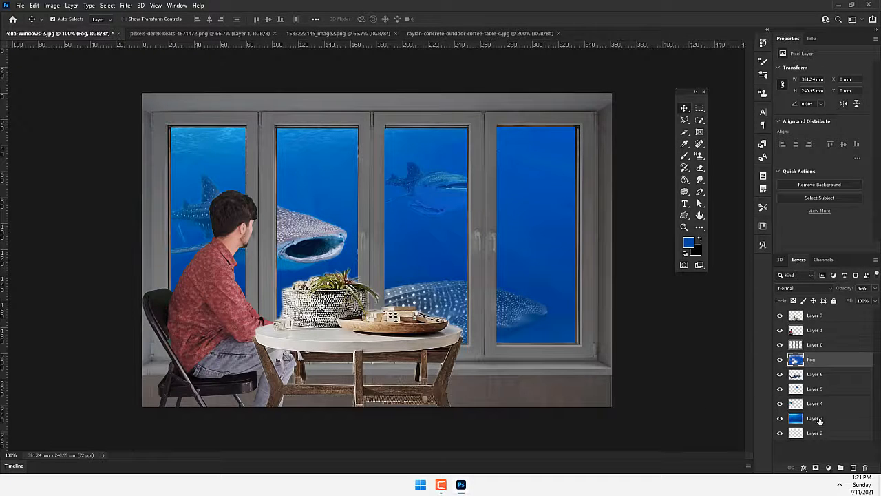
shift+click(818, 419)
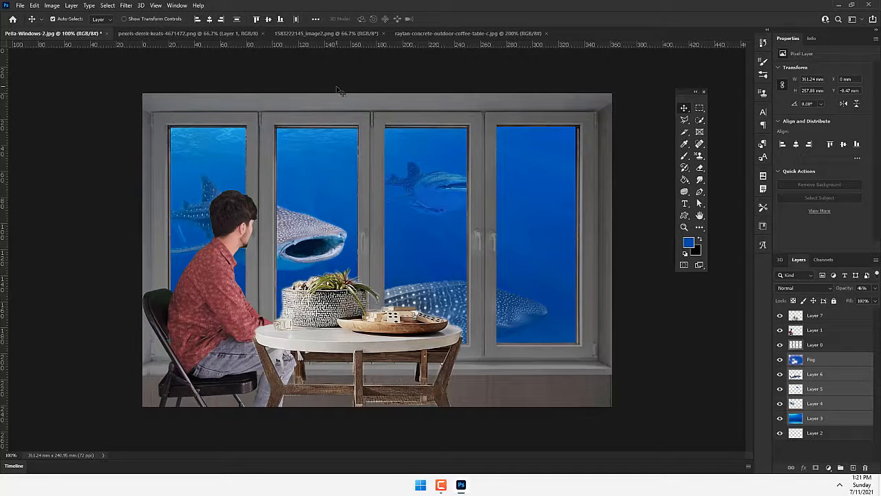
right_click(830, 362)
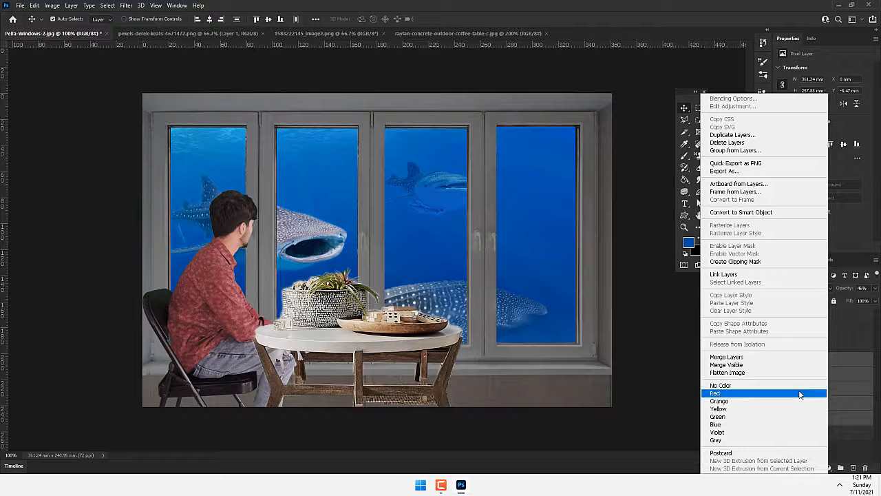
click(741, 356)
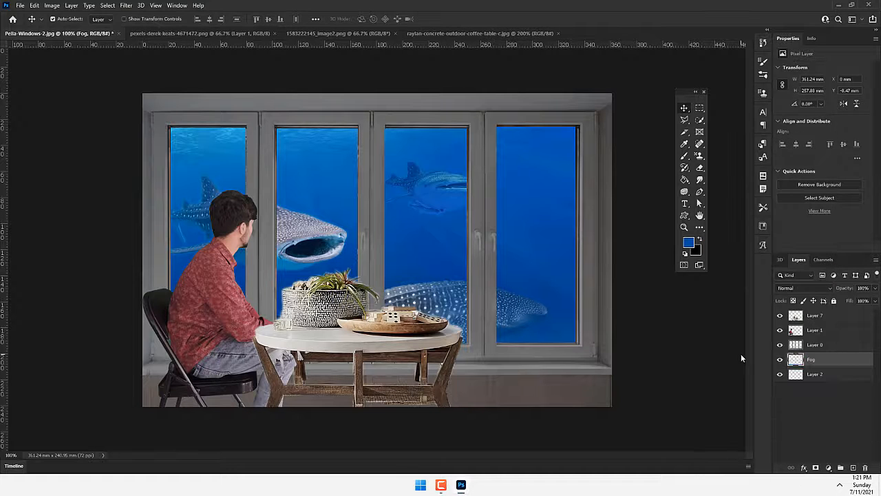
- Slightly mute and darken the underwater background on the Fog layer by lowering its Saturation and Lightness with Hue/Saturation
click(780, 361)
click(780, 360)
click(52, 5)
mouse_move(76, 28)
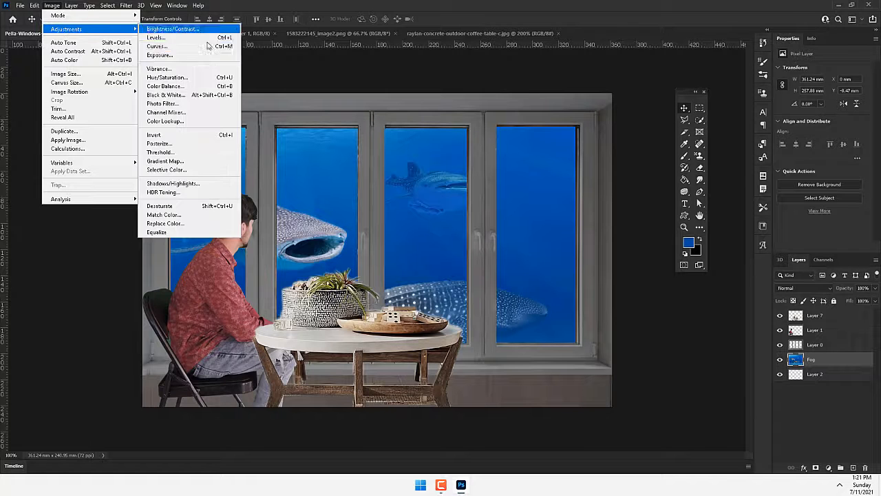
click(183, 74)
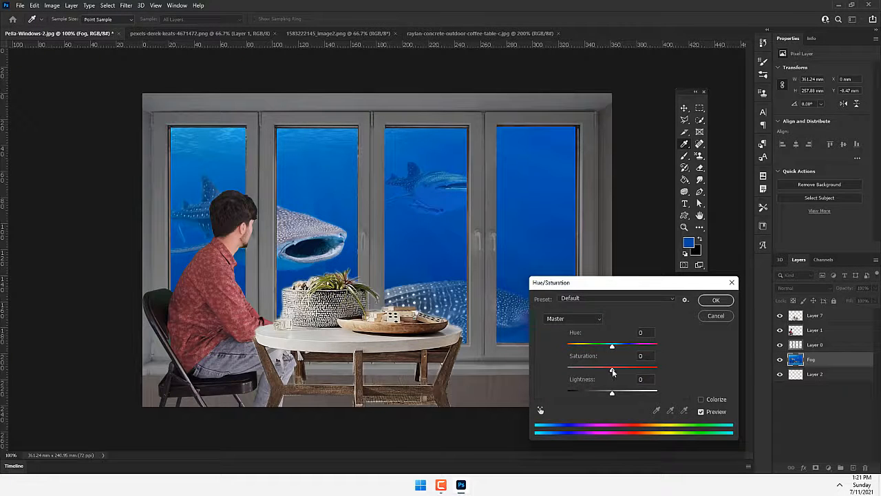
drag(613, 371, 608, 397)
click(716, 300)
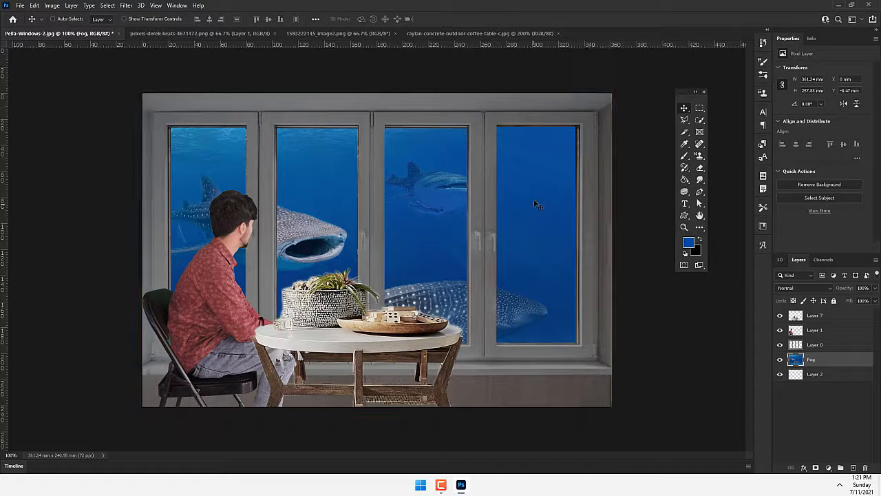
- Add a new layer named Shadow directly above the Fog layer
key(ctrl+shift+n)
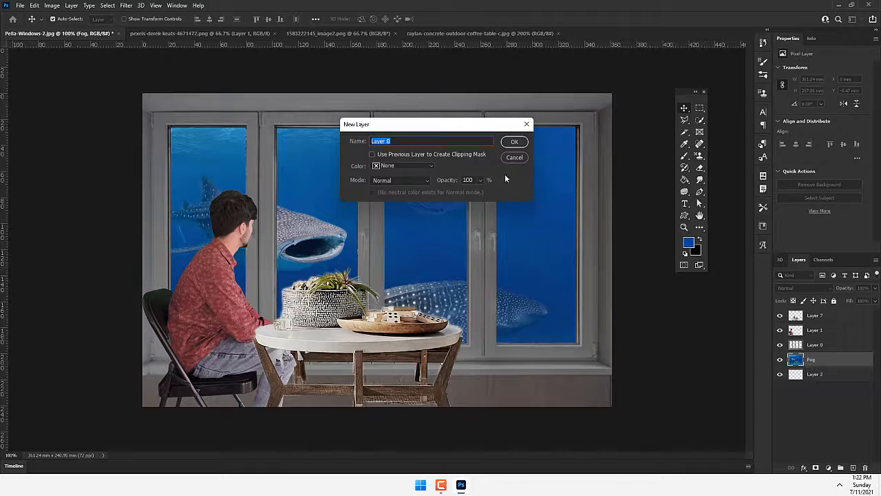
text(Shadow)
key(Return)
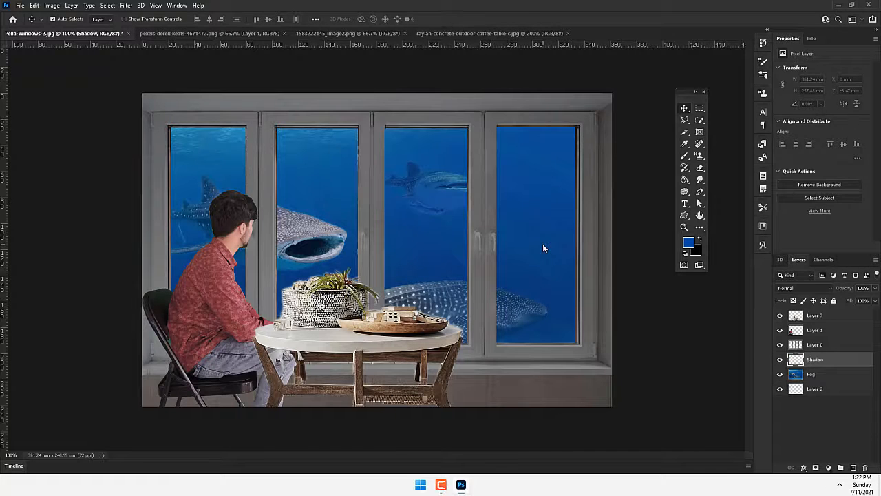
- Paint black over the underwater view on the Shadow layer with a soft 400-pixel brush
click(684, 157)
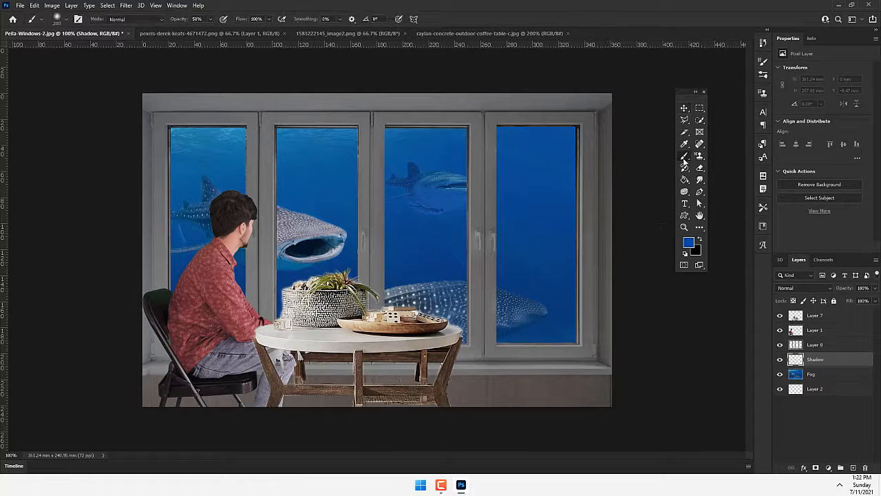
key(bracketright)
key(bracketright)
key(bracketright)
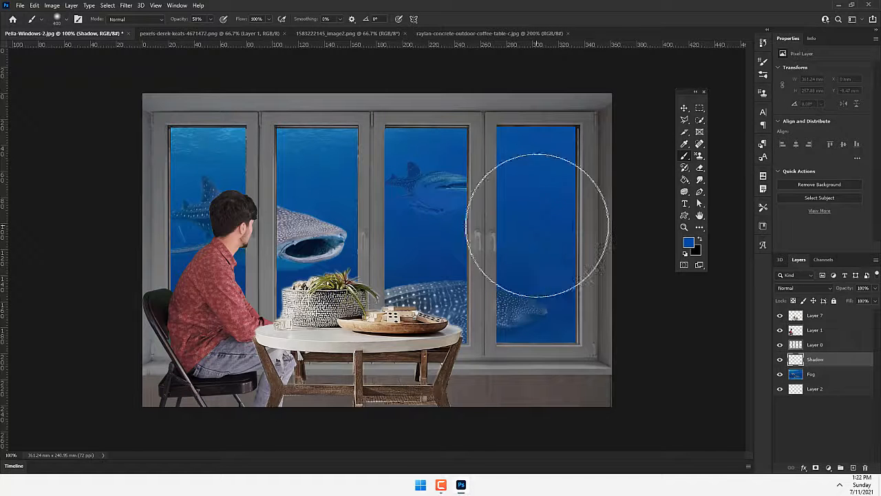
drag(642, 151, 83, 129)
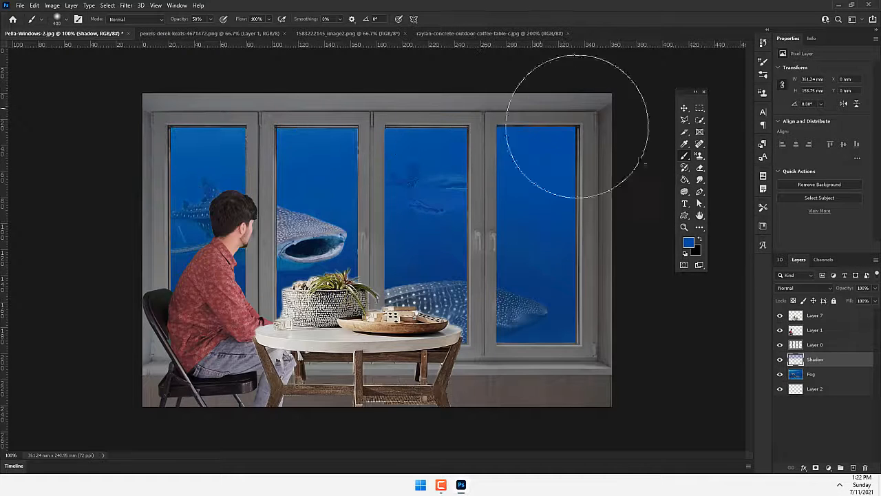
key(ctrl+z)
click(700, 239)
mouse_move(412, 112)
mouse_down()
mouse_move(522, 129)
mouse_move(619, 161)
mouse_move(632, 315)
mouse_move(600, 404)
mouse_up()
- Move the Shadow layer to the top of the layer stack and paint the whole canvas solid black at 100% brush opacity
click(210, 20)
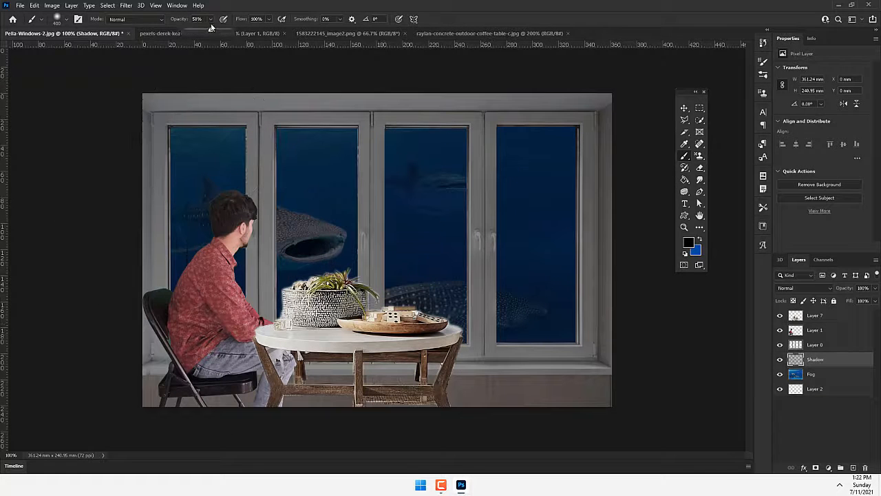
drag(815, 359, 819, 315)
mouse_move(244, 316)
mouse_down()
mouse_move(295, 103)
mouse_move(600, 245)
mouse_move(157, 354)
mouse_move(91, 415)
mouse_up()
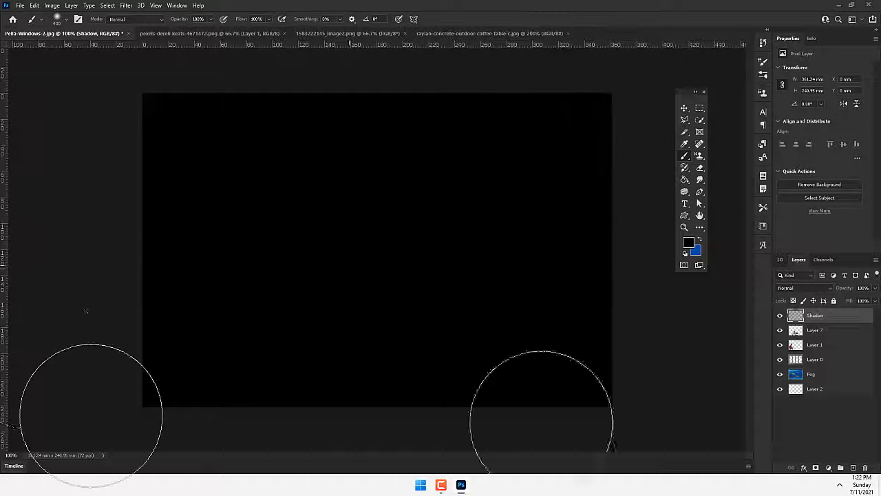
click(699, 109)
right_click(701, 110)
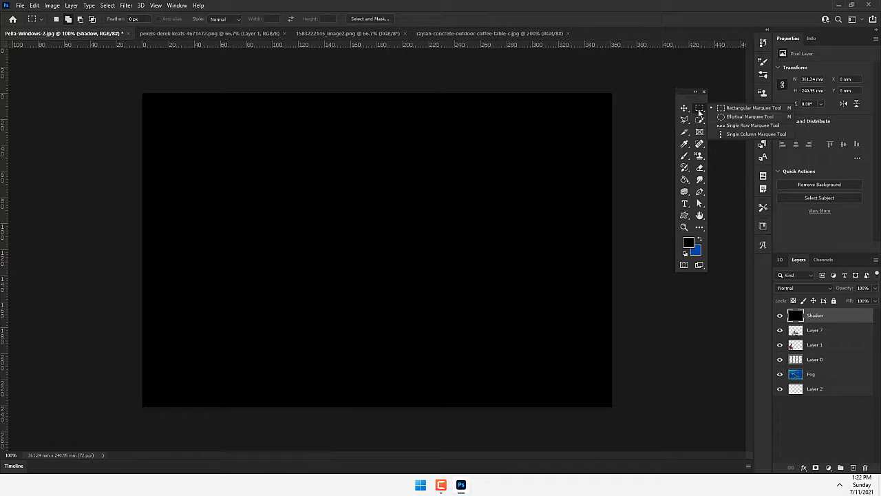
click(699, 112)
click(700, 167)
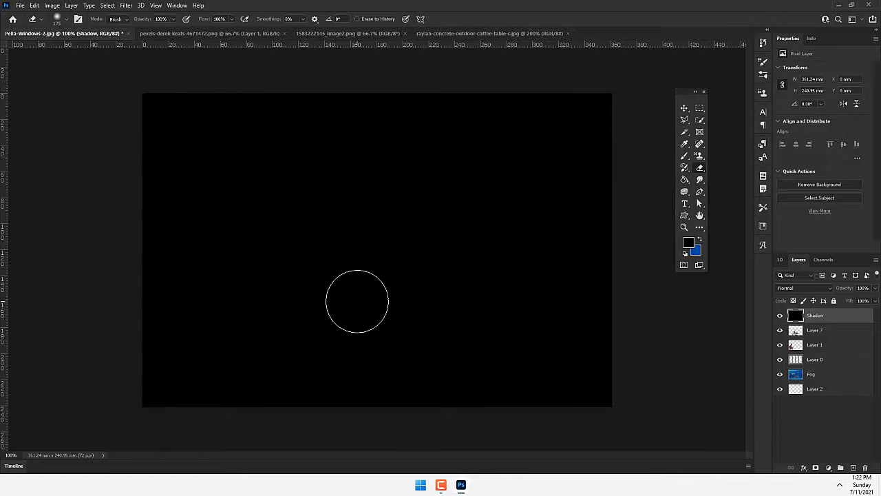
key(bracketright)
key(bracketright)
key(bracketright)
key(bracketright)
key(bracketright)
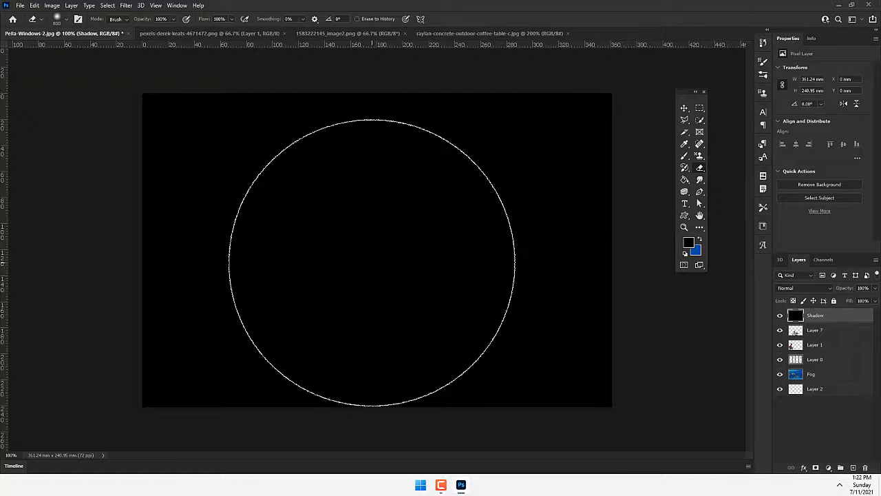
key(bracketright)
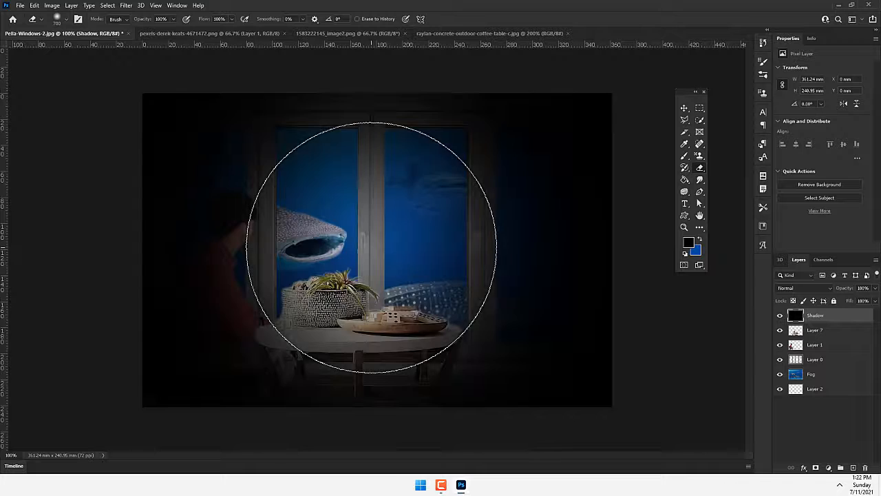
click(370, 250)
key(ctrl+z)
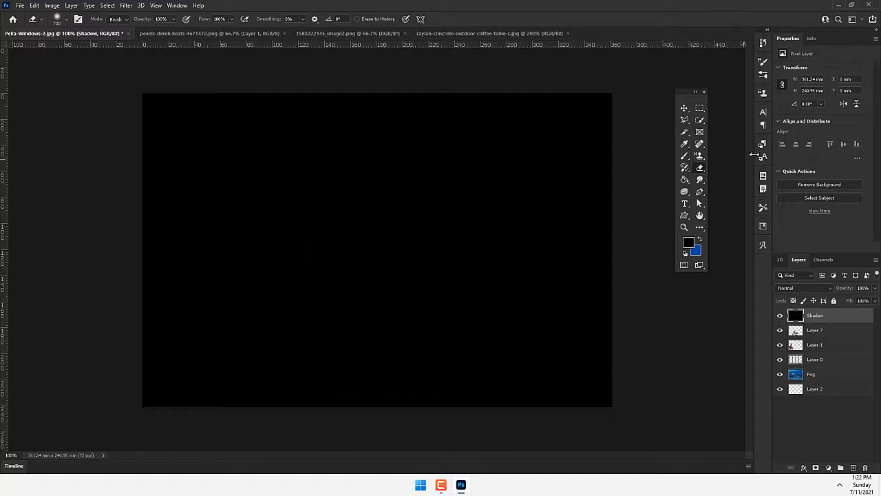
- Draw an elliptical selection about 280 by 184 mm around the middle of the black Shadow layer
click(700, 109)
right_click(700, 110)
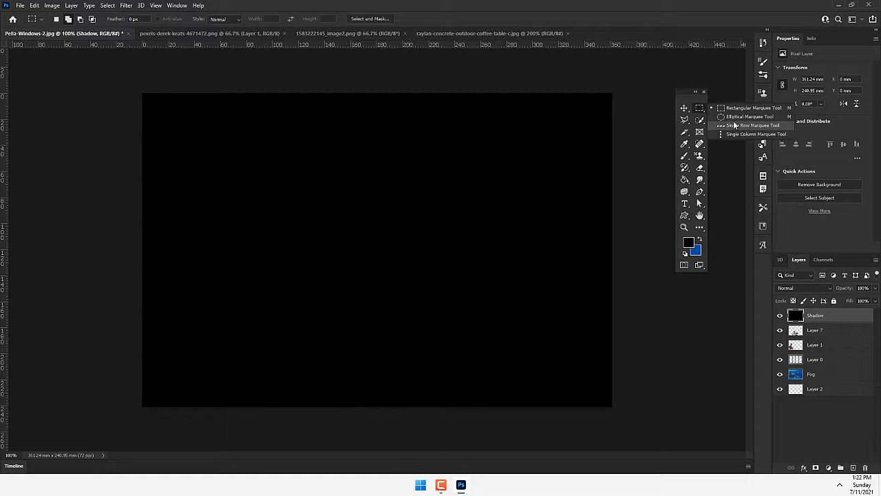
click(741, 118)
drag(216, 170, 559, 369)
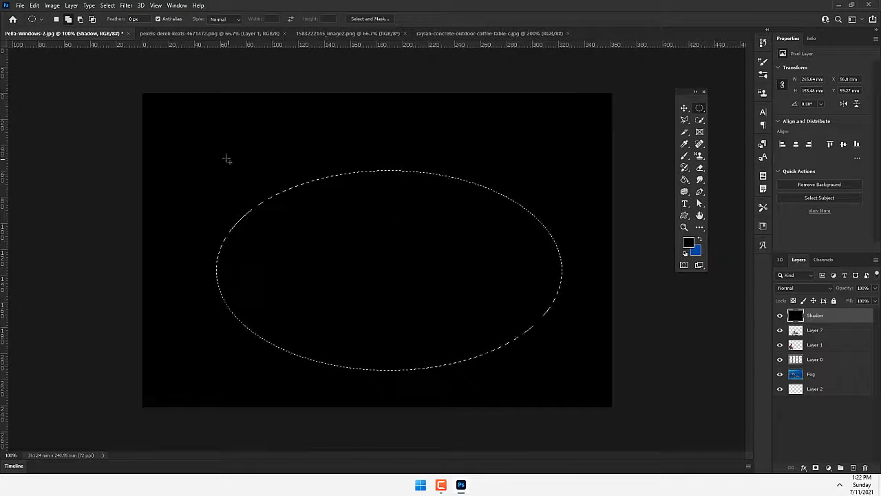
drag(204, 144, 569, 386)
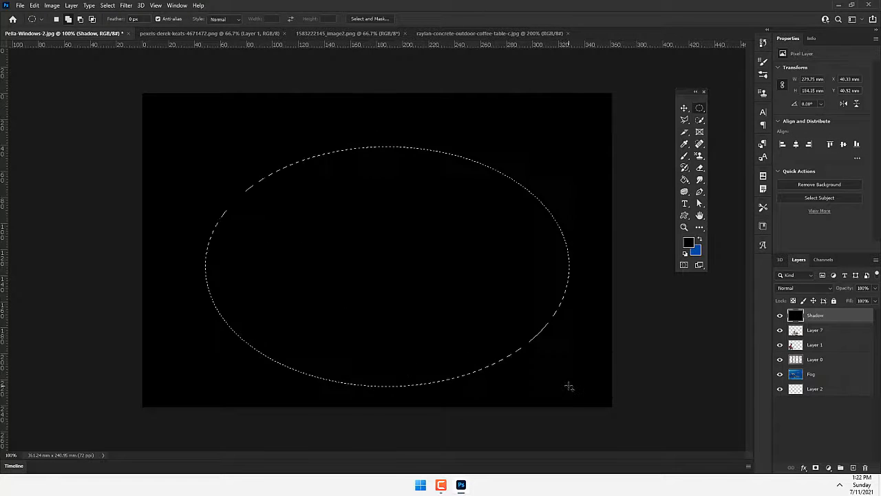
- Feather the elliptical selection by 25 pixels and try clearing the black inside it
right_click(356, 201)
click(376, 217)
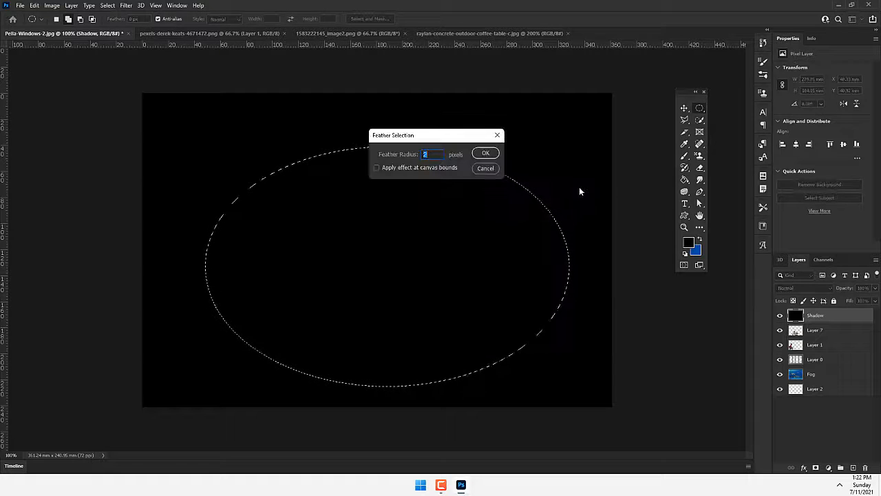
key(Return)
key(Delete)
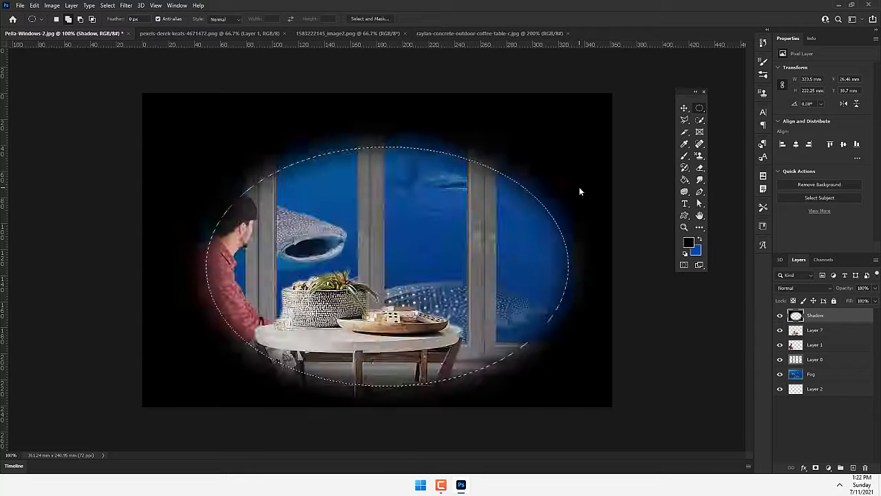
key(ctrl+z)
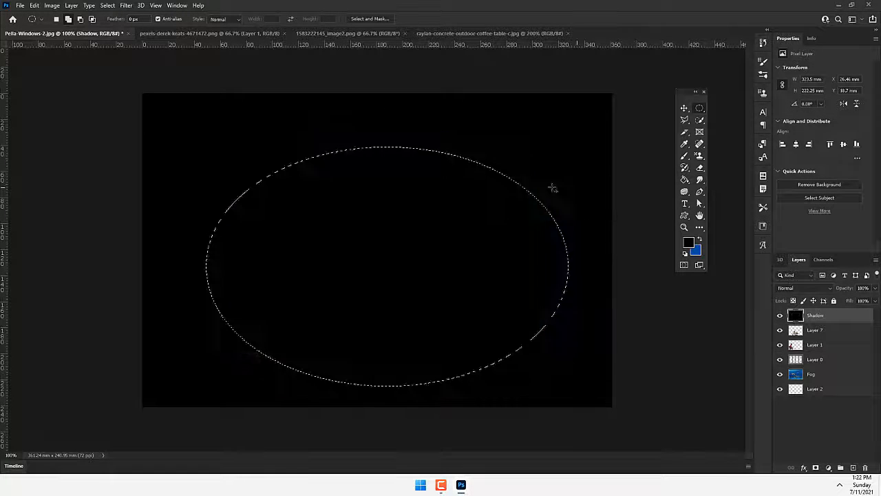
- Feather the selection again with a much larger radius, clear the black inside it to form a soft vignette, and deselect
right_click(413, 234)
click(440, 255)
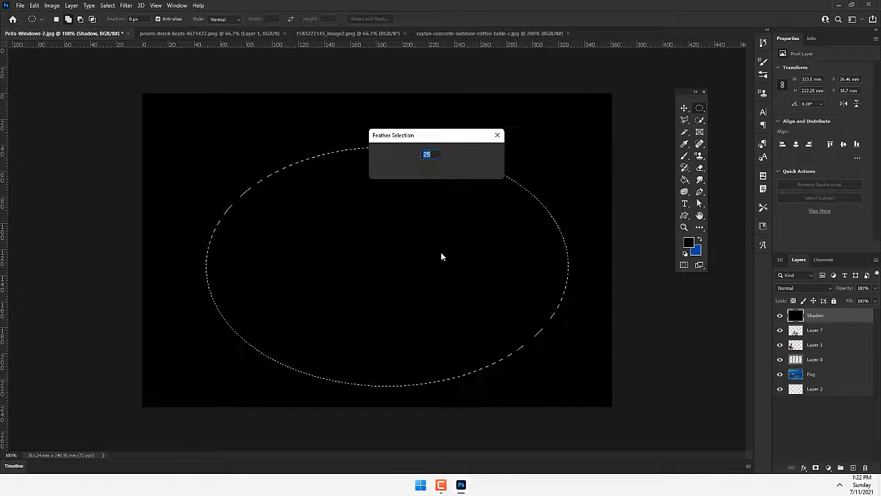
text(100)
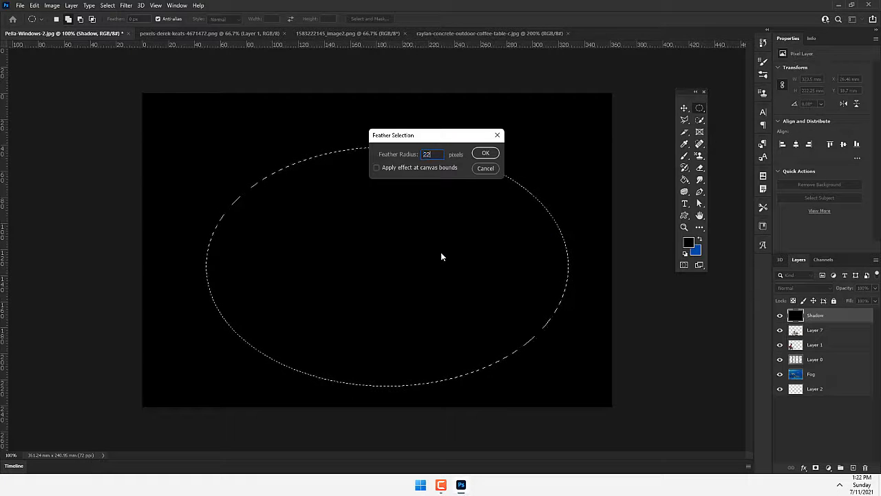
key(Return)
key(Delete)
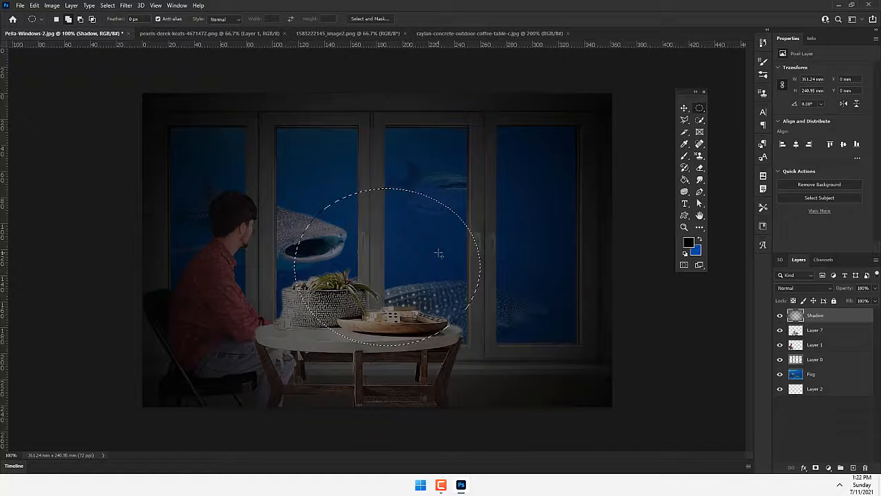
key(ctrl+d)
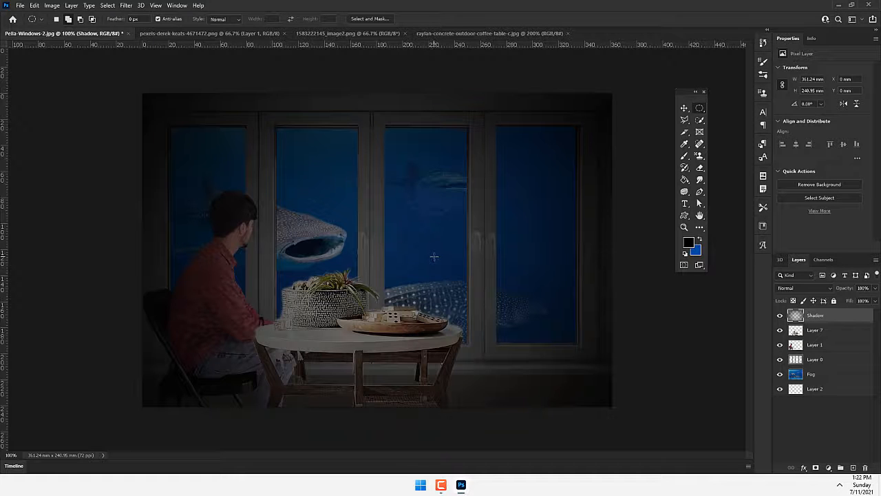
click(823, 332)
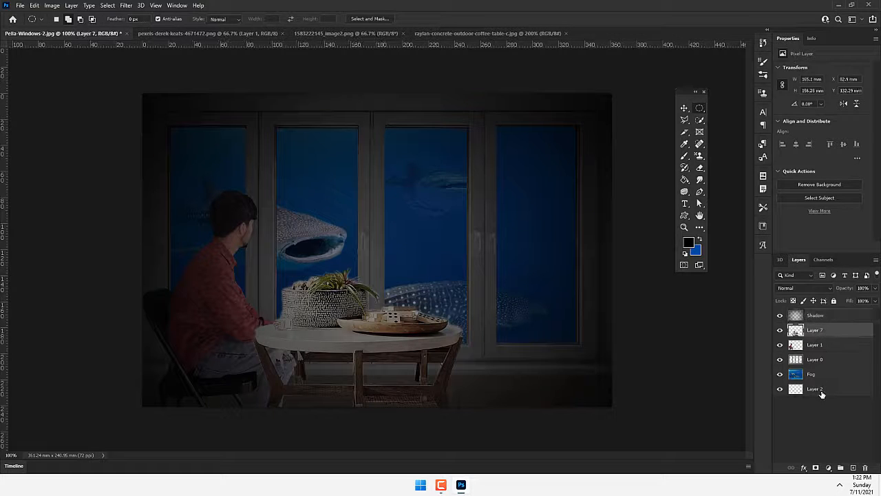
click(821, 392)
click(815, 314)
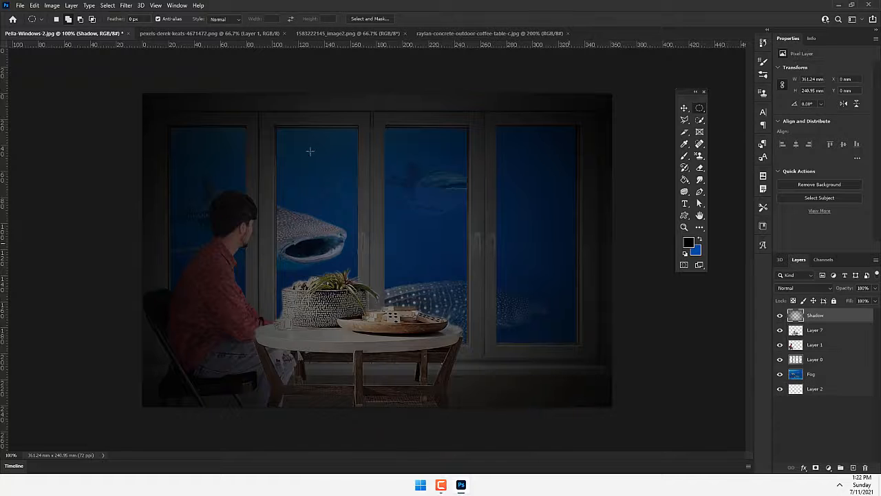
click(52, 5)
mouse_move(66, 29)
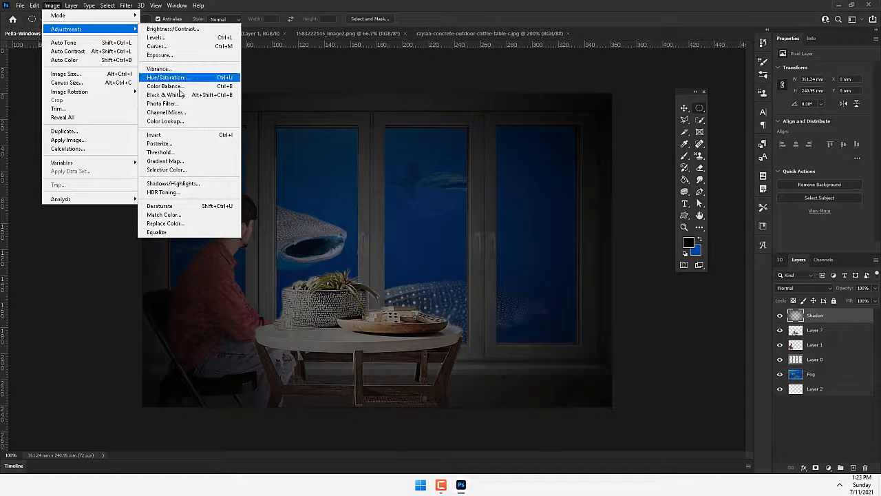
click(169, 121)
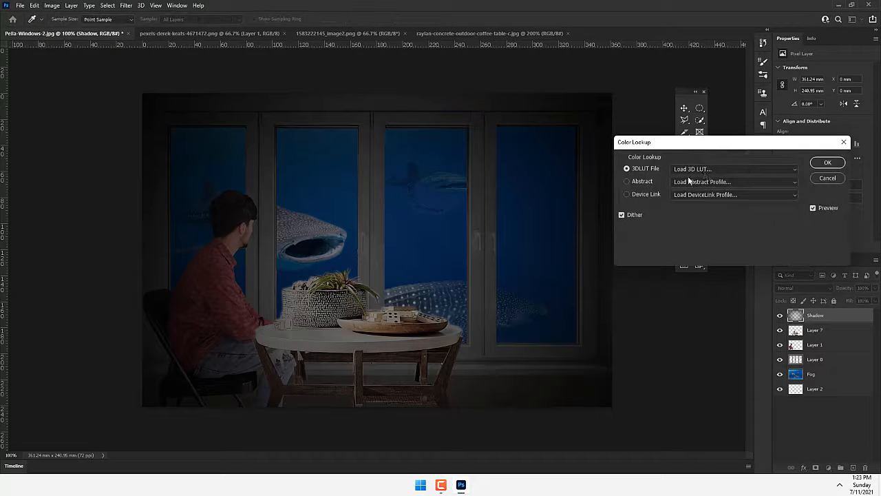
click(705, 169)
click(691, 205)
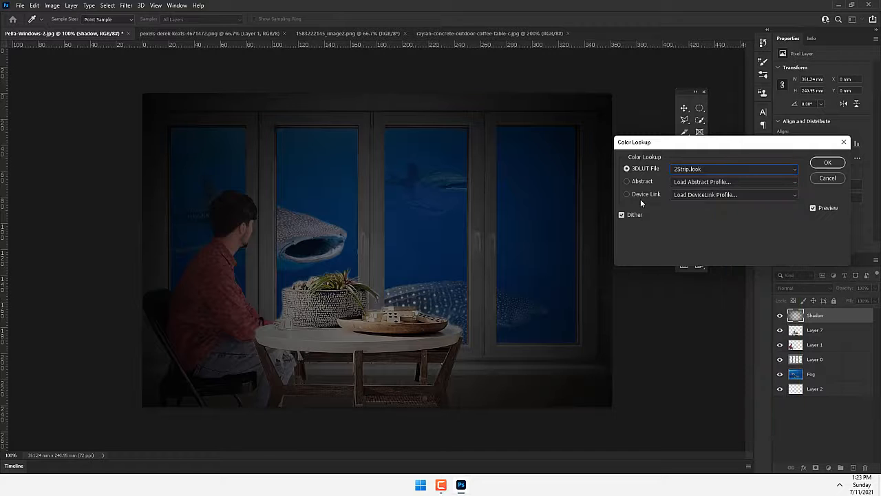
key(Down)
key(Down)
key(Down)
key(Down)
key(Down)
key(Down)
key(Down)
key(Down)
key(Down)
key(Down)
key(Down)
key(Down)
key(Down)
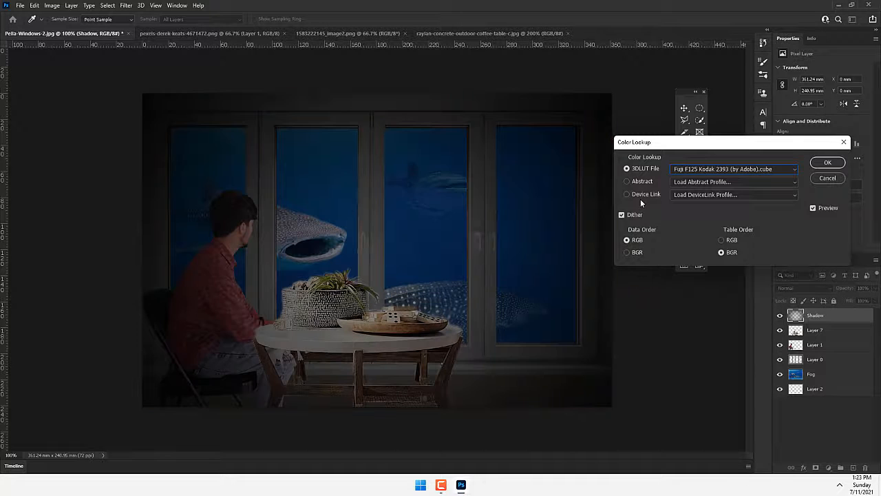
key(Down)
key(Down)
key(Down)
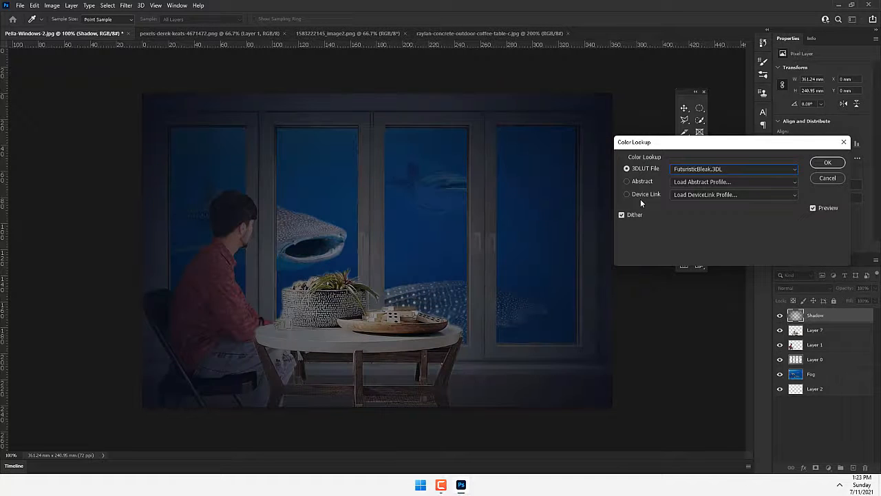
key(Down)
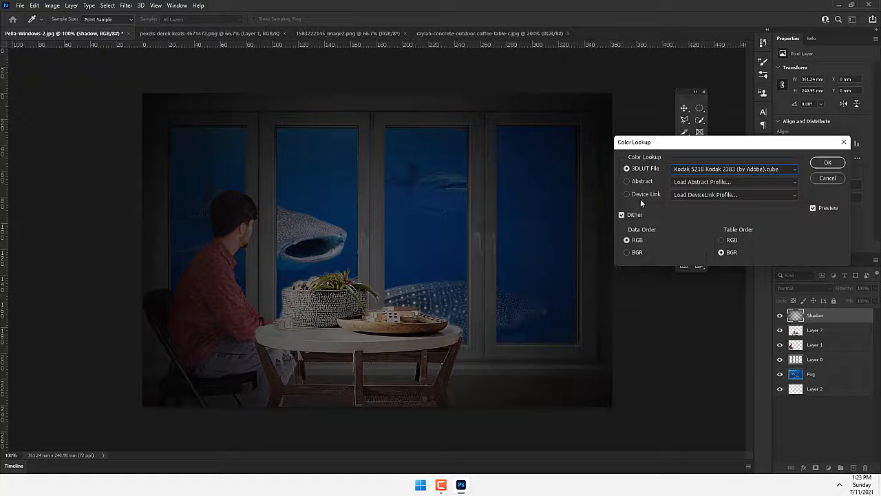
key(Down)
key(Down)
key(Down)
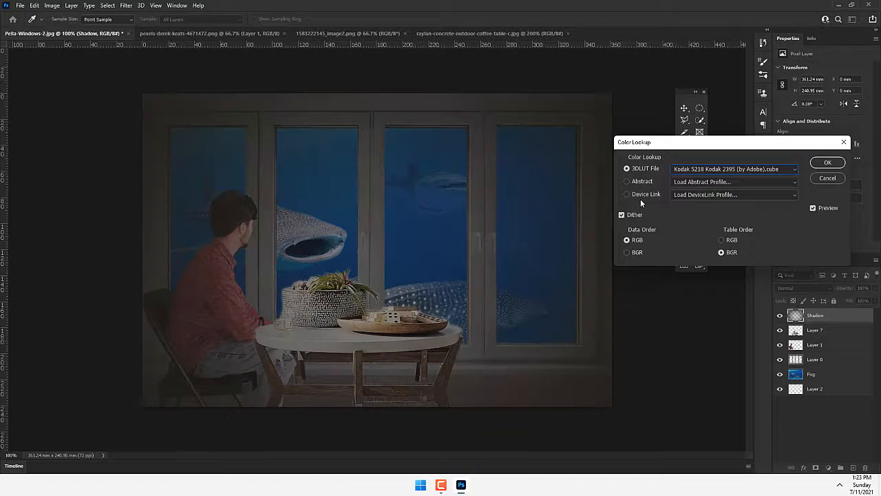
key(Down)
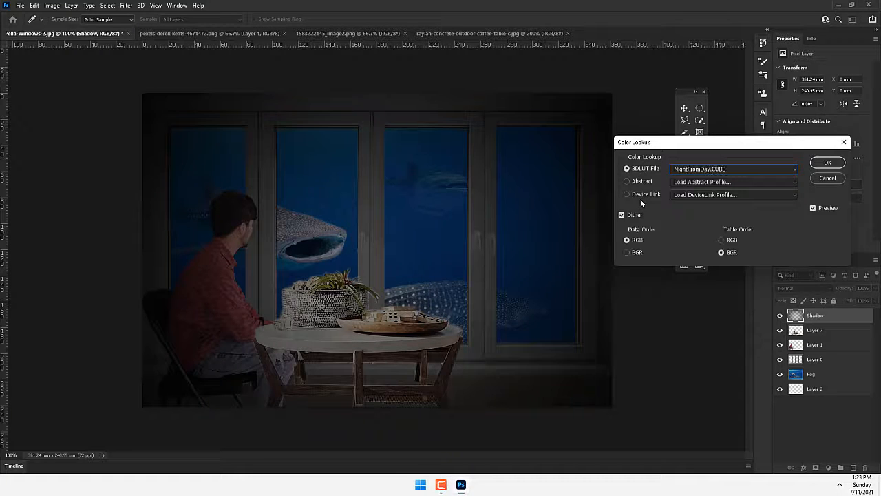
key(Down)
key(Up)
click(813, 178)
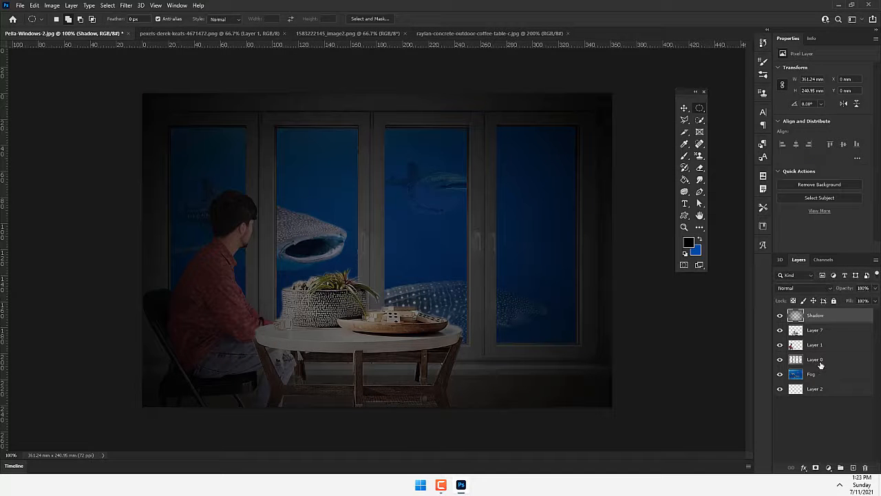
- Merge all the layers, from Shadow down to Layer 2, into a single layer
shift+click(823, 388)
right_click(824, 389)
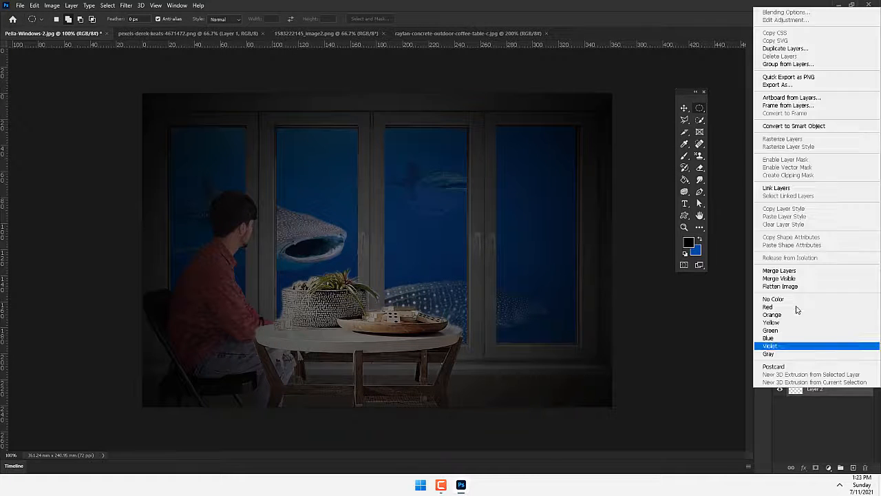
click(785, 270)
- Apply a Color Lookup adjustment to the merged layer using the Crisp_Winter.look 3D LUT
click(52, 6)
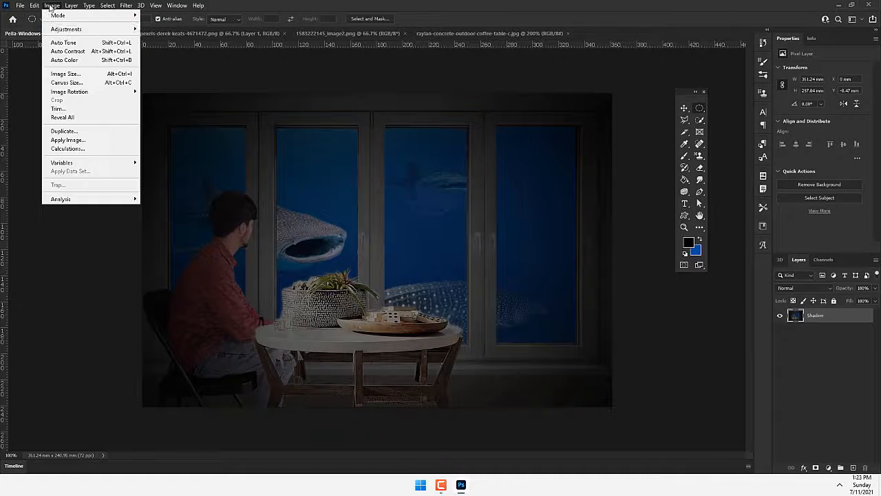
mouse_move(65, 32)
click(189, 114)
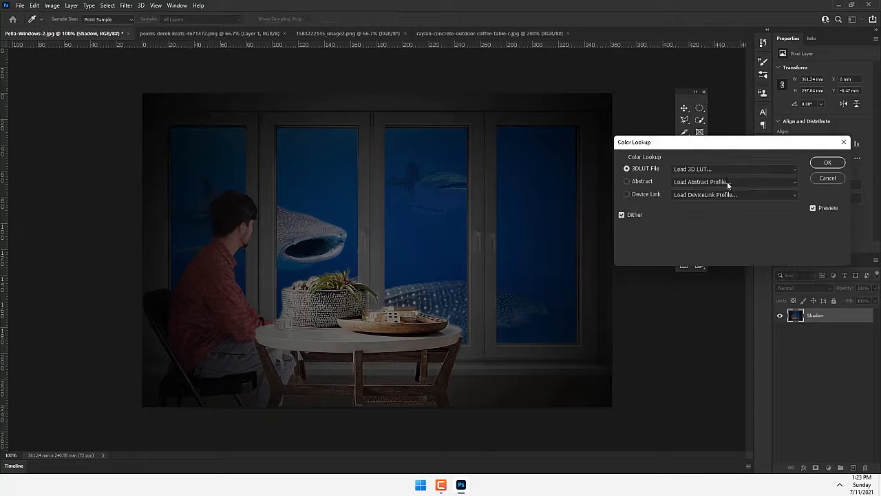
click(724, 171)
click(716, 200)
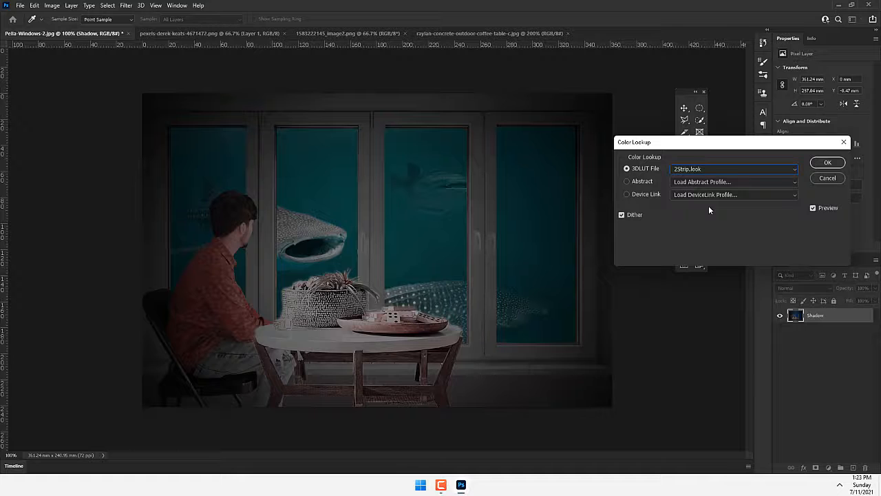
key(Down)
key(Down)
key(Down)
key(Down)
key(Down)
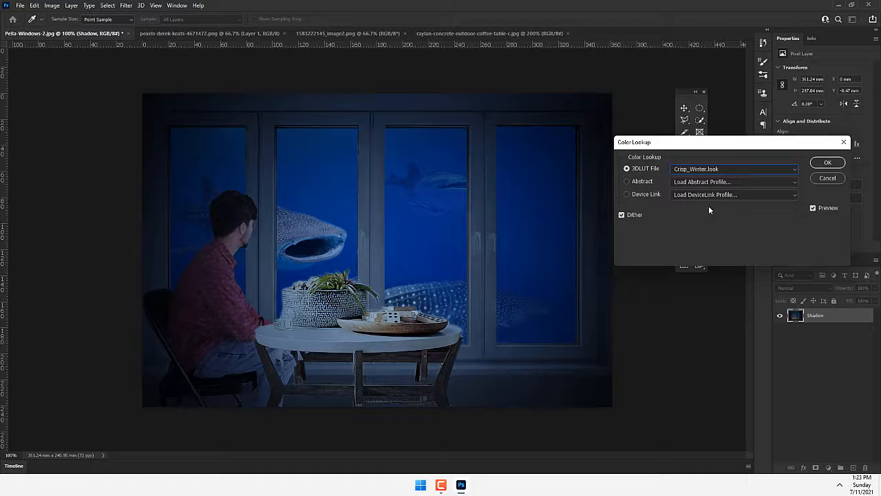
click(829, 163)
key(m)
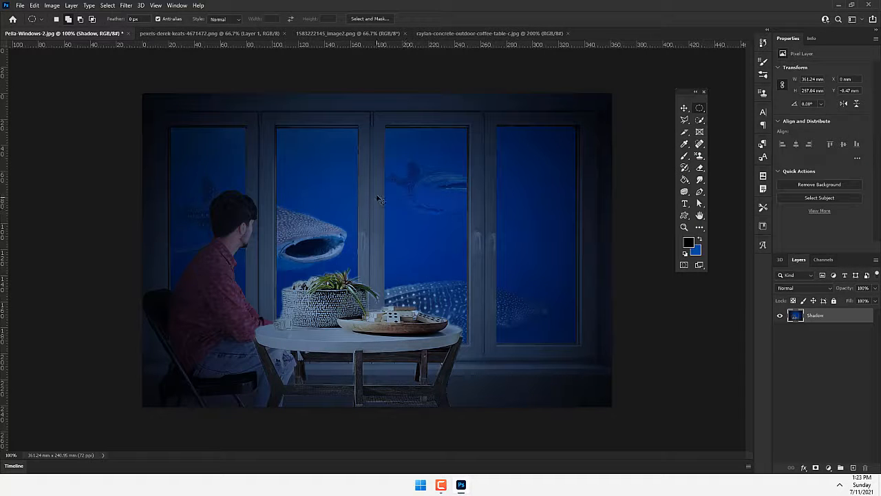
- Raise the contrast with an RGB Curves adjustment, using points at input 145, output 173 and input 86, output 80
click(51, 5)
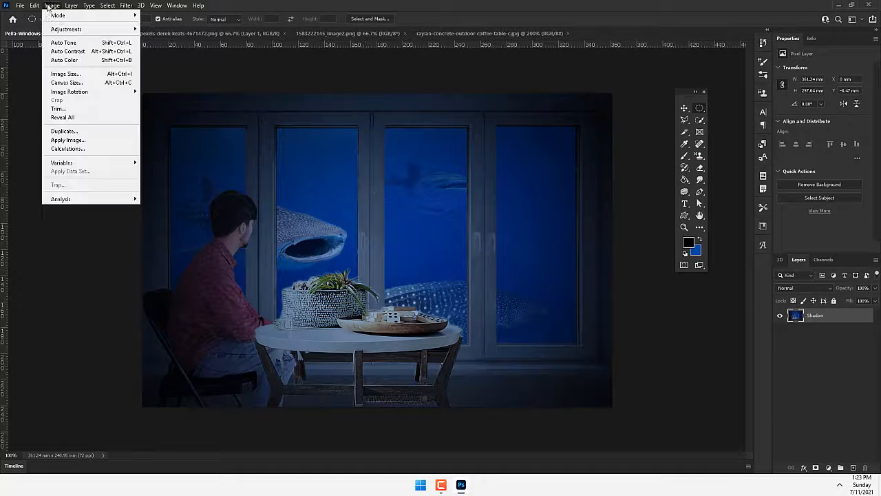
mouse_move(65, 29)
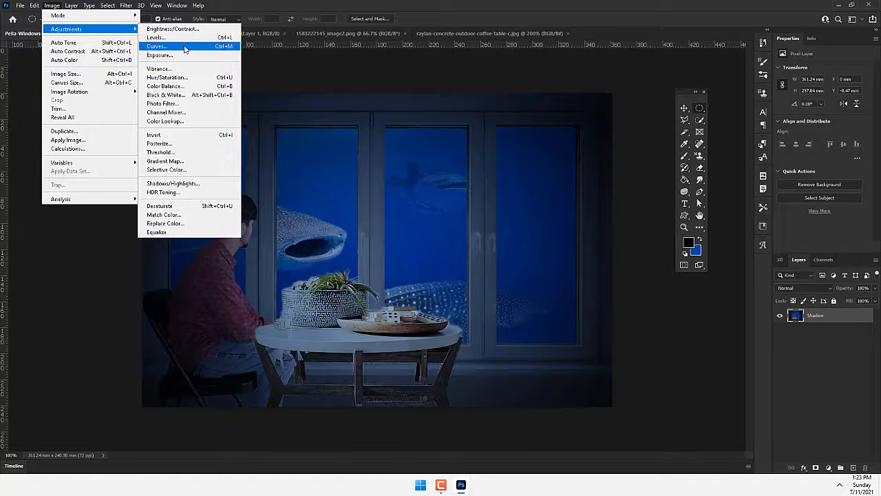
click(162, 47)
drag(541, 260, 538, 260)
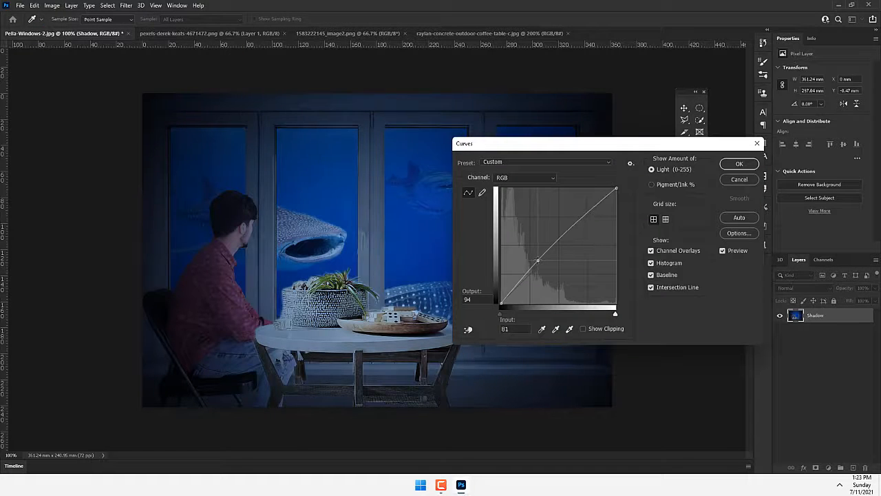
drag(566, 233, 566, 225)
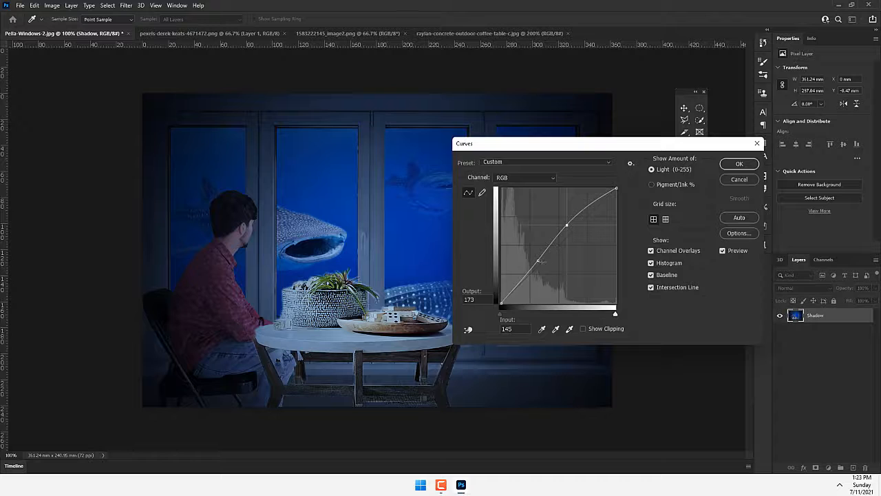
drag(540, 261, 542, 264)
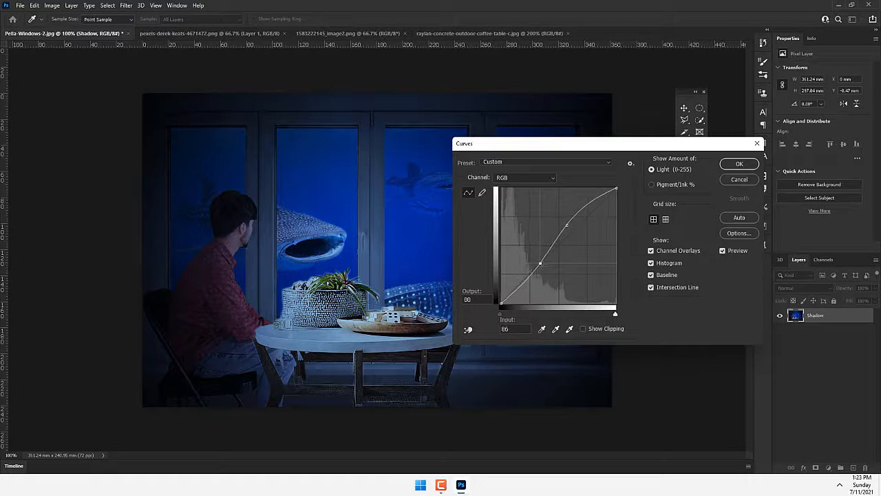
click(739, 164)
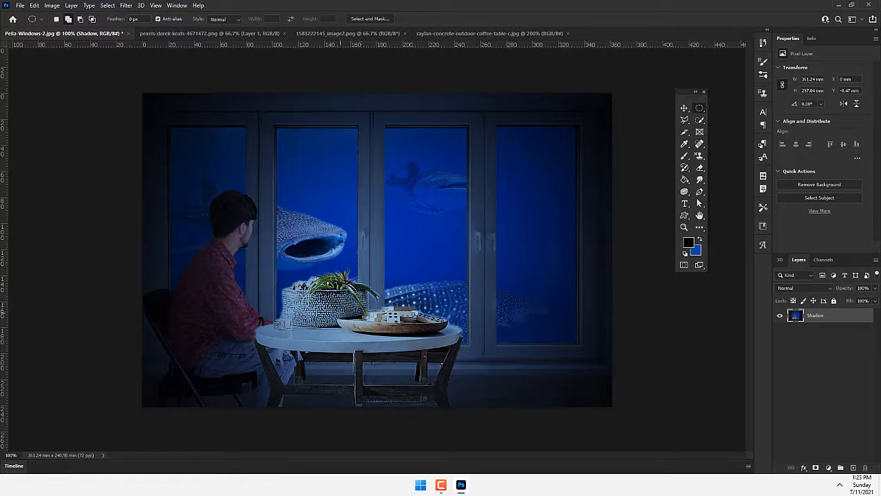
key(v)
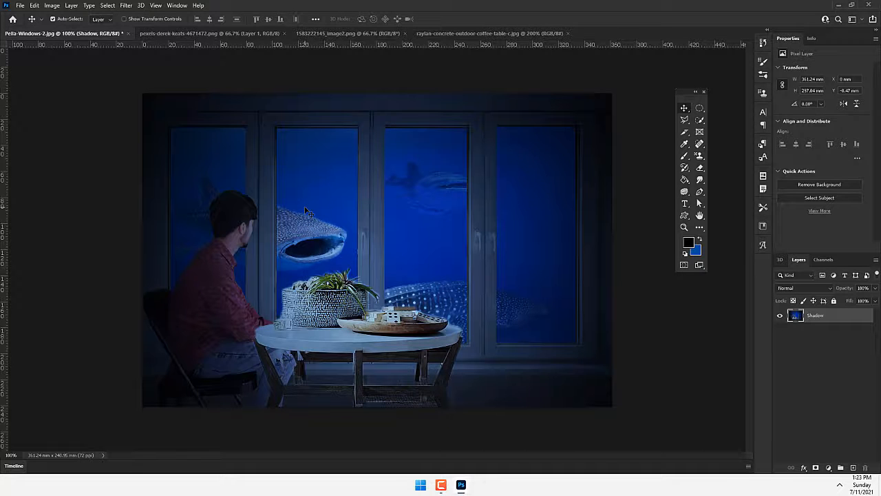
- Browse for an image to open and copy DSCN4524.JPG from the 100NIKON folder on the P510 camera
key(ctrl+o)
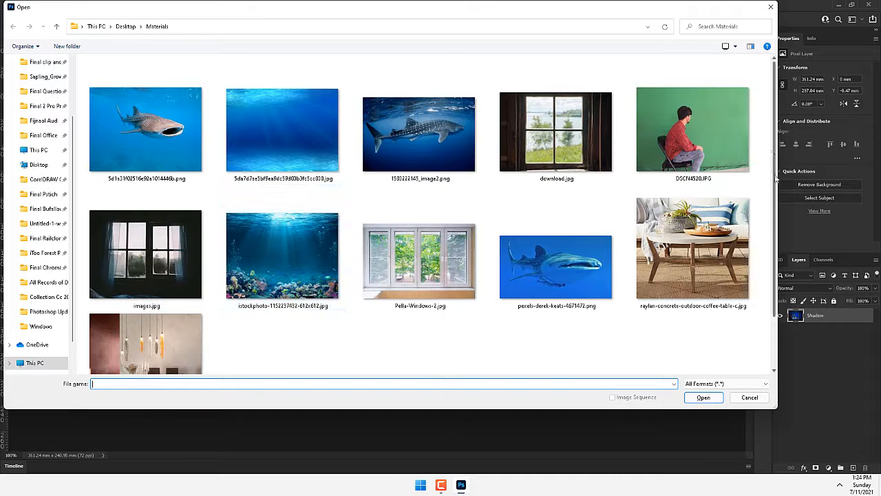
mouse_move(774, 124)
mouse_down()
mouse_move(780, 186)
mouse_move(774, 117)
mouse_up()
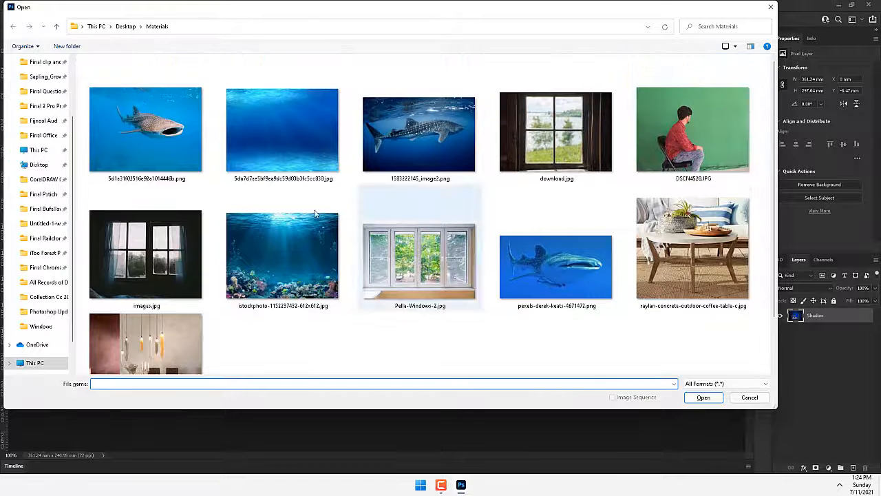
click(38, 149)
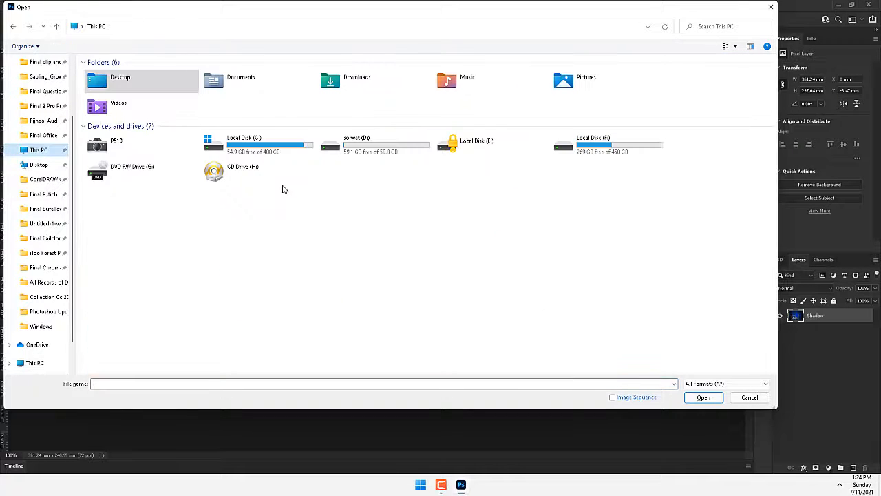
double_click(128, 137)
double_click(121, 77)
double_click(118, 73)
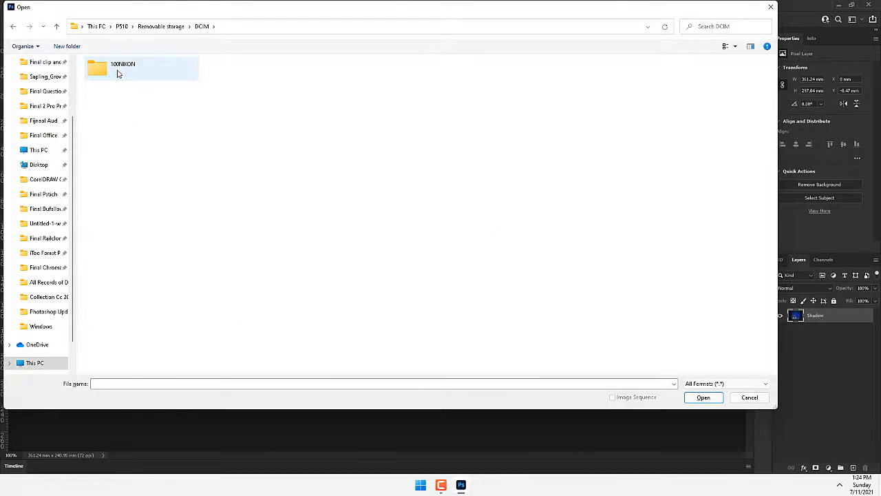
double_click(118, 73)
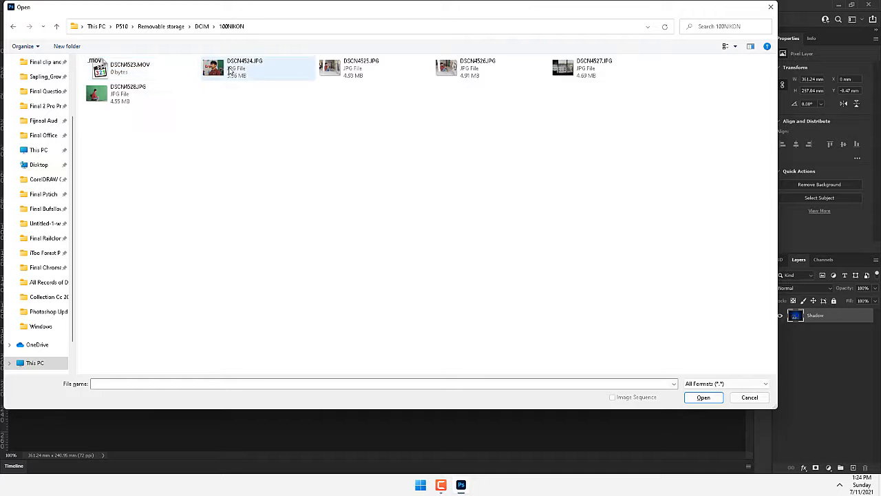
right_click(230, 71)
click(255, 172)
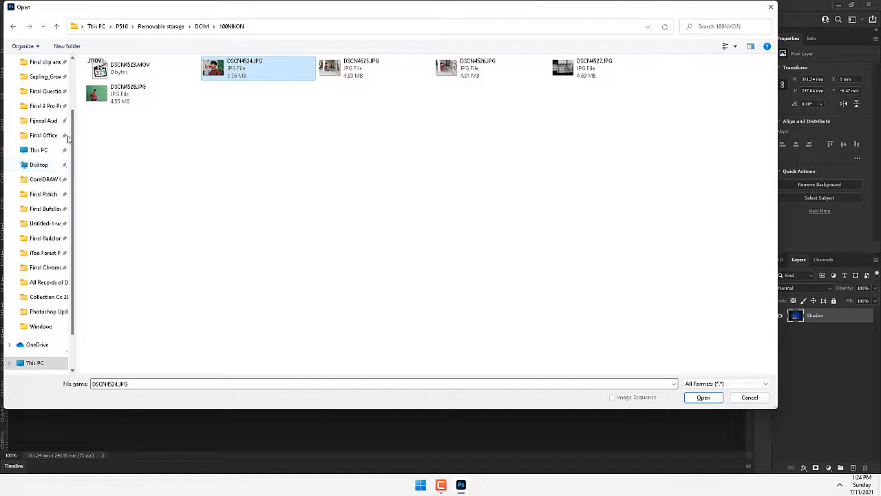
- Paste the copied photo into the Materials folder on the Desktop and open DSCN4524.JPG from there
scroll(44, 96, up, 3)
click(42, 84)
double_click(108, 95)
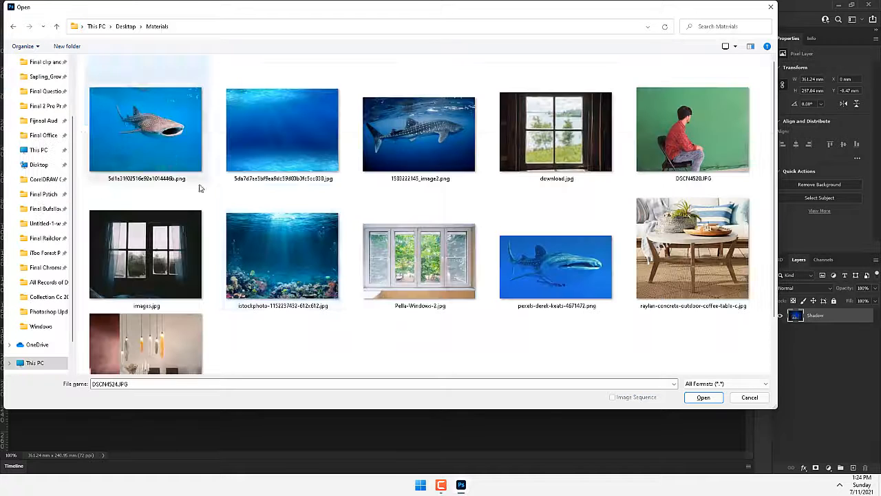
right_click(438, 348)
click(459, 397)
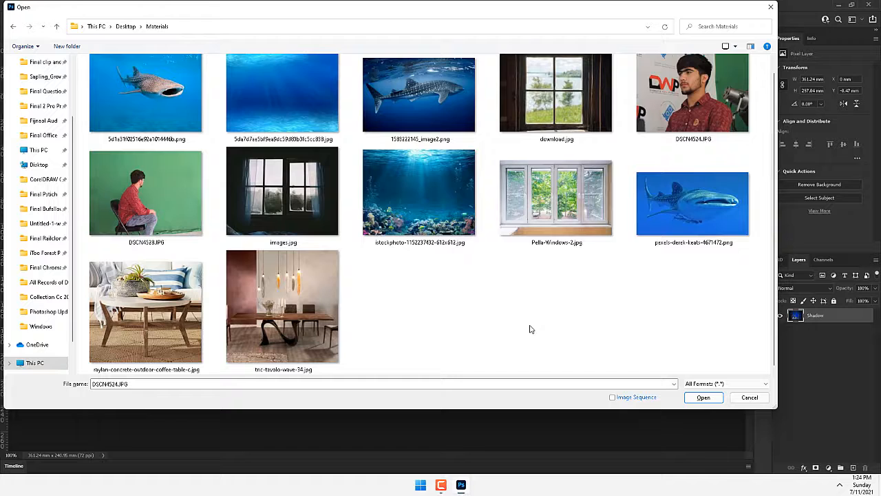
double_click(684, 93)
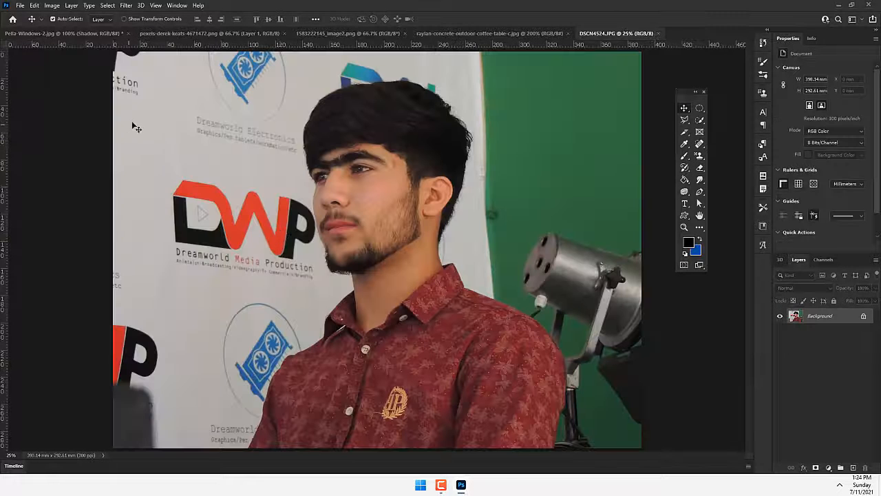
- Quick-select the man's head and shirt, and subtract the stray logo patch beside his hair from the selection
click(699, 120)
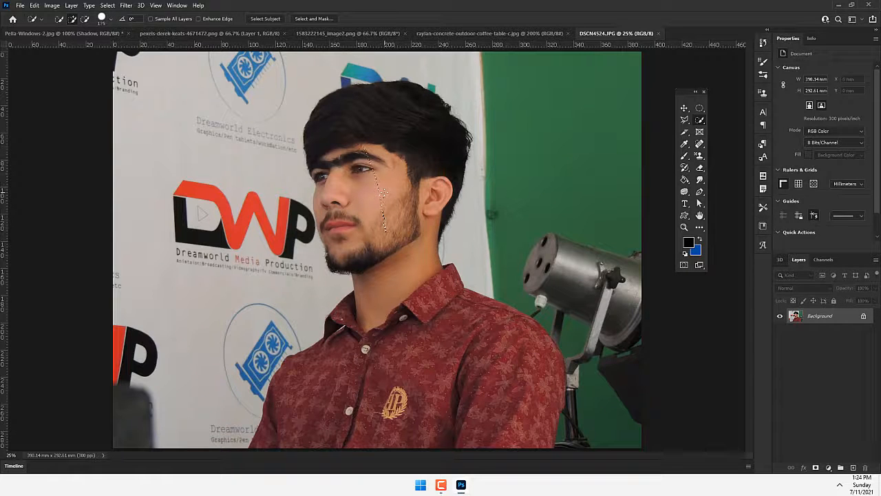
mouse_move(385, 193)
mouse_down()
mouse_move(378, 317)
mouse_move(413, 379)
mouse_move(461, 361)
mouse_move(372, 376)
mouse_up()
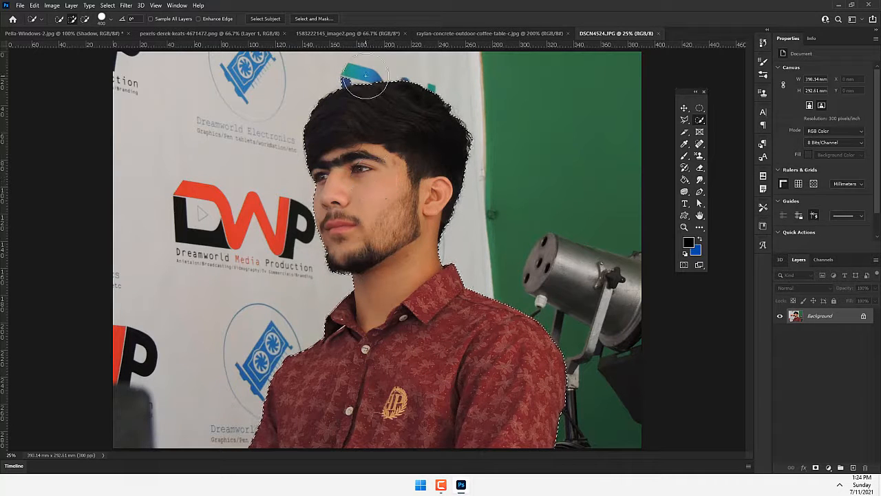
key(bracketleft)
key(bracketleft)
key(bracketleft)
key(bracketleft)
key(bracketleft)
key(bracketleft)
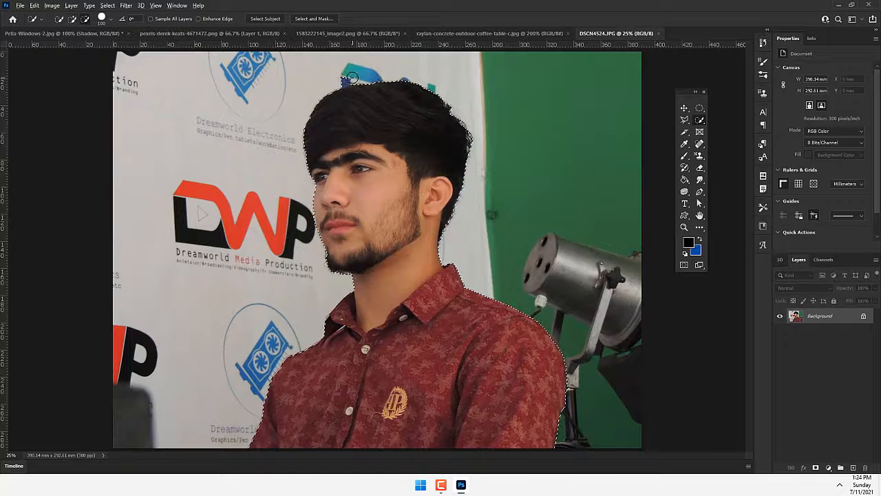
alt+click(346, 80)
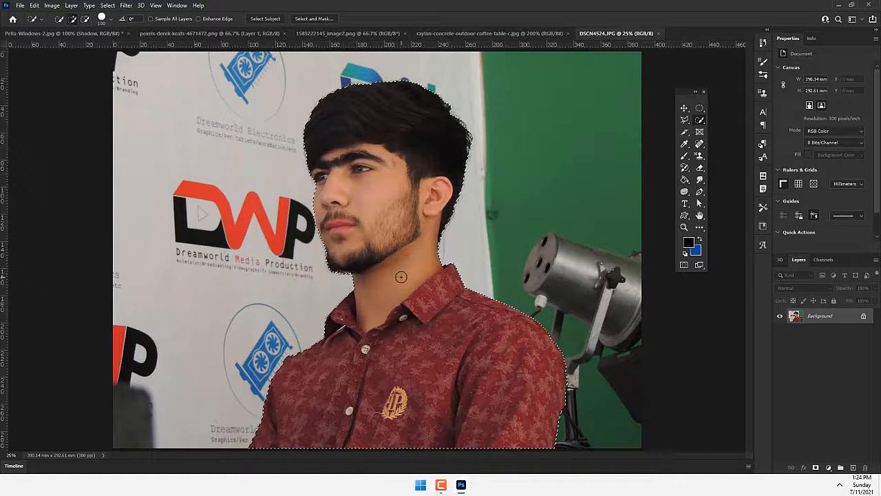
- Feather the selection around the man, copy him, and paste him into Pella-Windows-2.jpg as a new layer
right_click(371, 226)
click(392, 246)
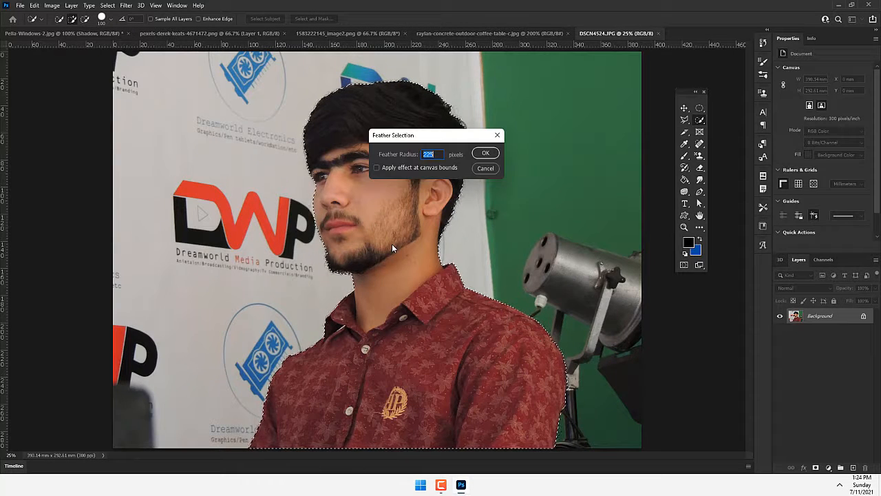
key(Return)
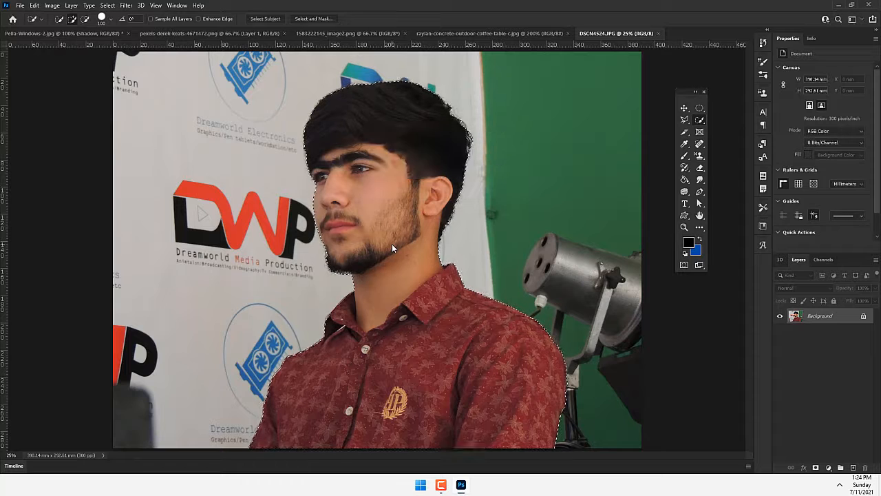
key(ctrl+c)
click(55, 33)
key(ctrl+v)
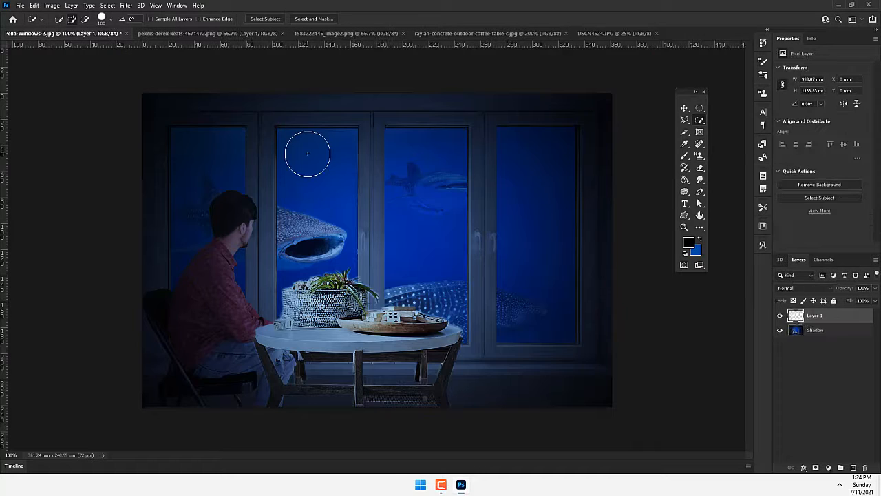
- Scale the pasted portrait down to about 7.73% and place it over the second window pane, beside the seated man
key(v)
key(ctrl+t)
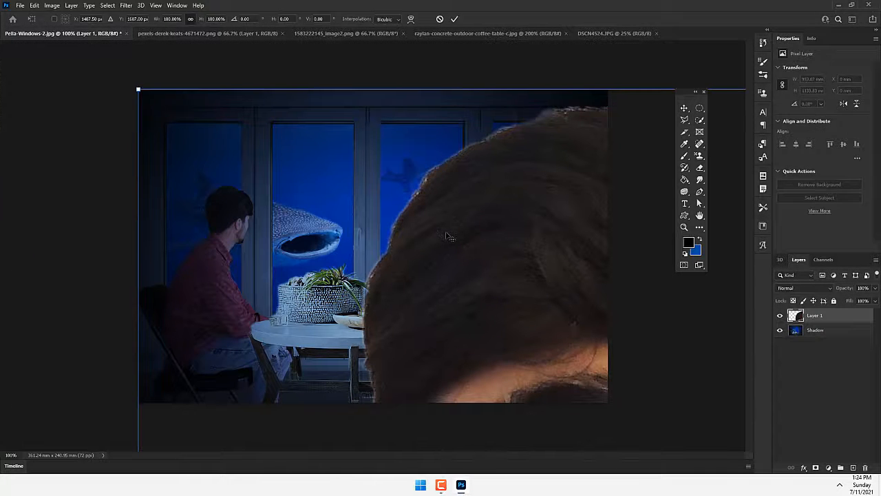
key(ctrl+r)
drag(136, 92, 301, 107)
drag(80, 65, 385, 121)
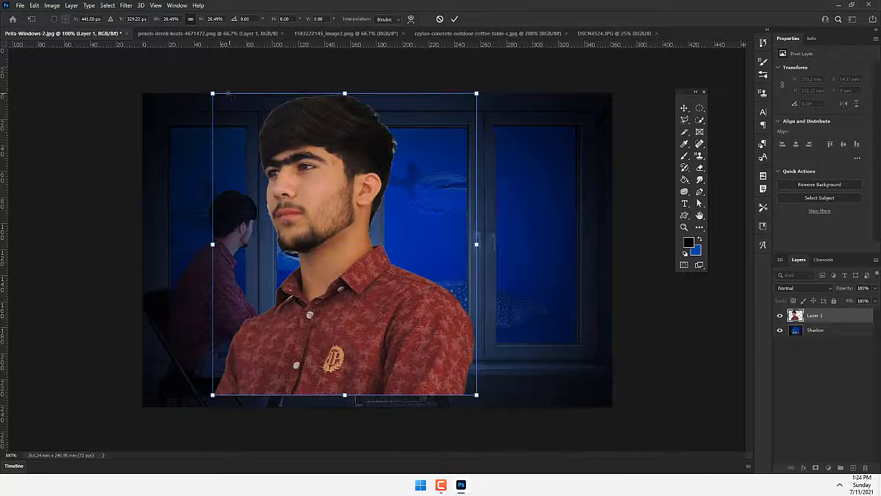
drag(210, 91, 228, 97)
drag(289, 224, 278, 248)
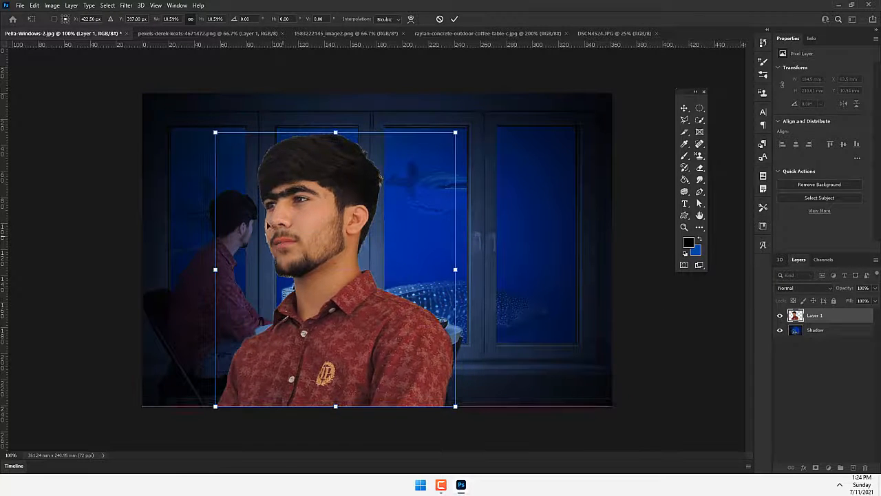
drag(214, 133, 302, 198)
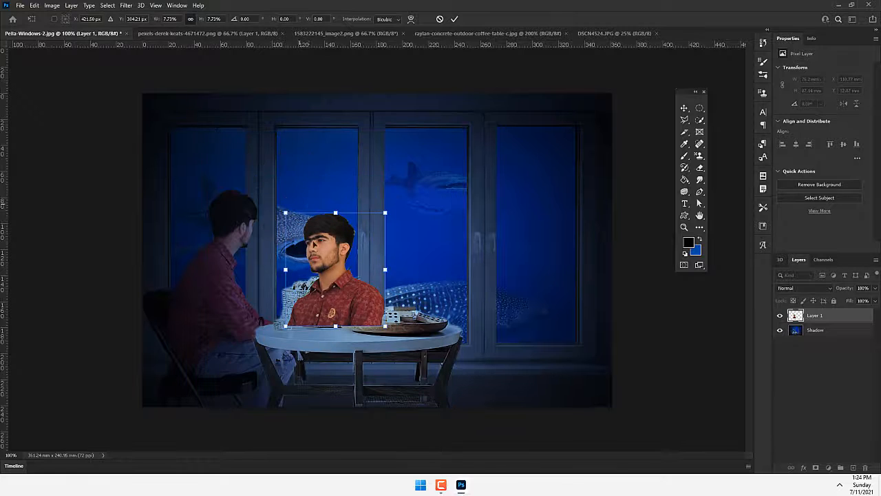
drag(324, 248, 296, 229)
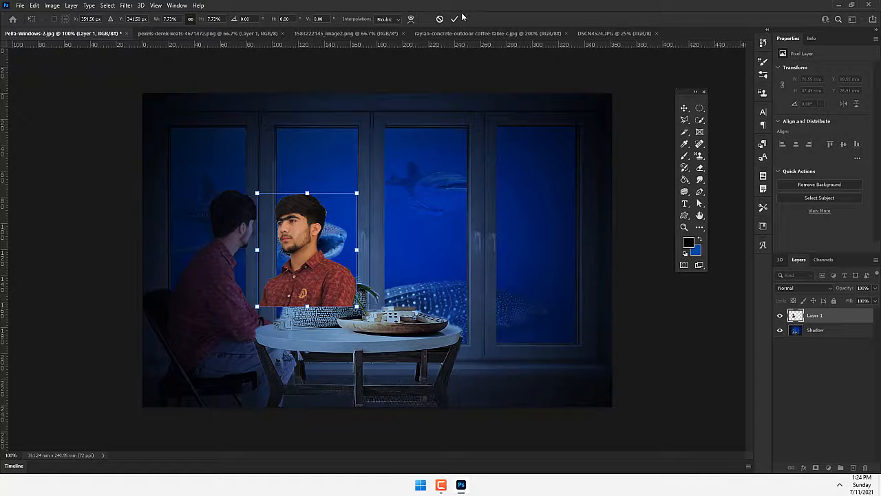
- Try the pasted portrait flipped horizontally, and flip it back to its original direction
right_click(303, 221)
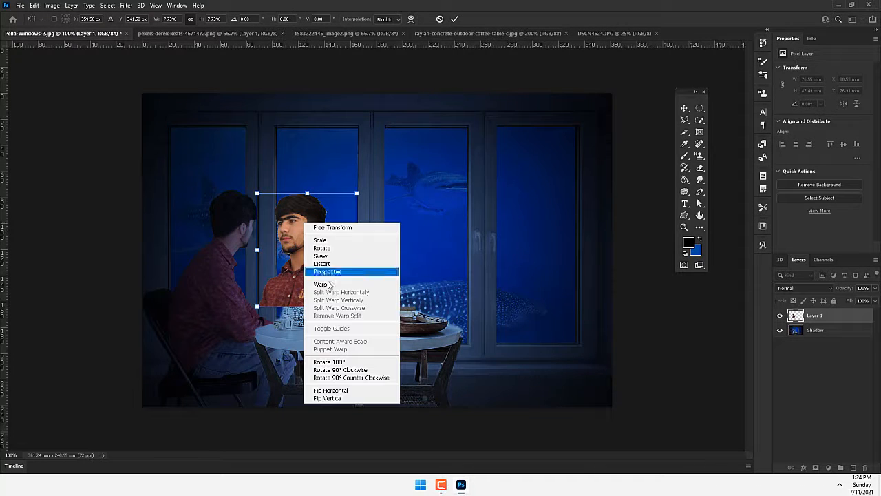
click(343, 391)
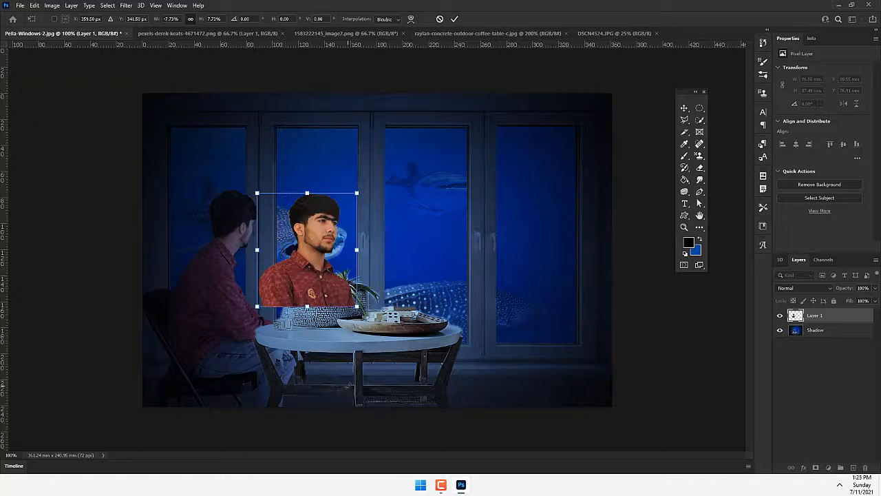
right_click(320, 225)
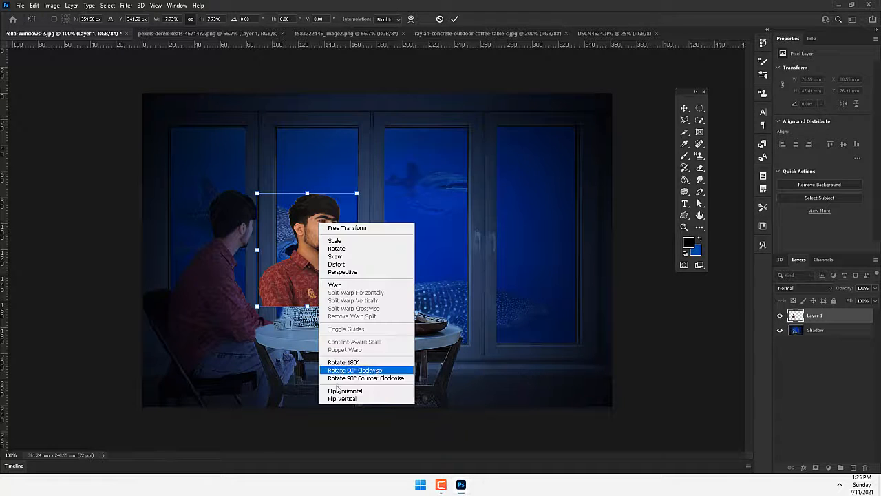
click(343, 389)
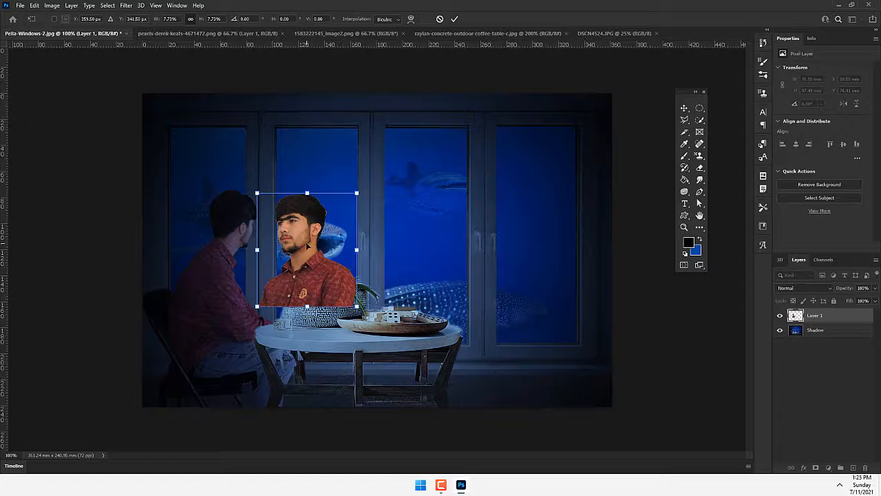
- Move the pasted portrait down to the tabletop, enlarge it to about 86 mm wide, and shift it over the second window pane
drag(311, 282, 322, 298)
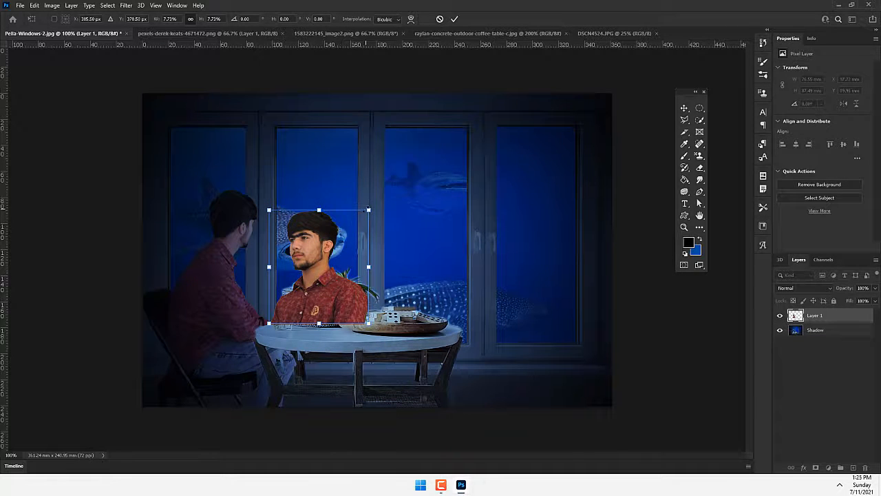
drag(368, 209, 381, 195)
drag(317, 275, 298, 276)
click(454, 19)
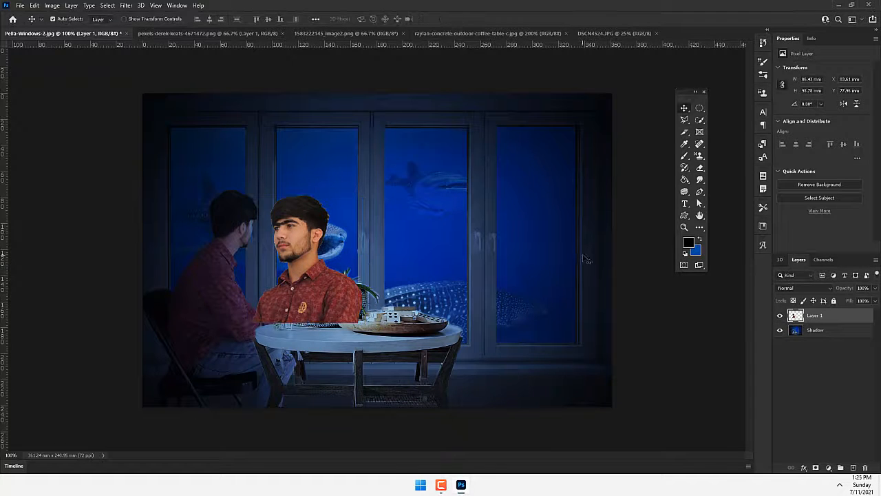
- Compare the scene with and without the portrait, and lower the portrait layer's opacity to 25%
click(780, 316)
scroll(361, 303, up, 2)
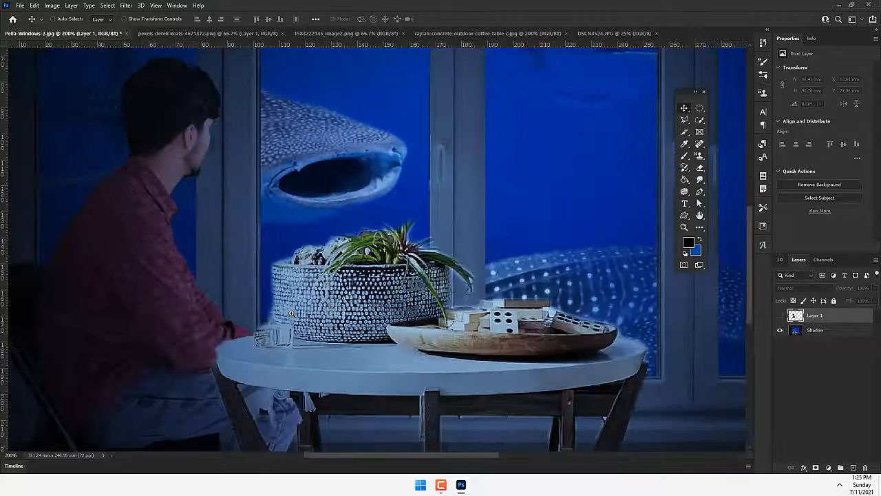
click(781, 316)
click(875, 287)
drag(873, 300, 844, 300)
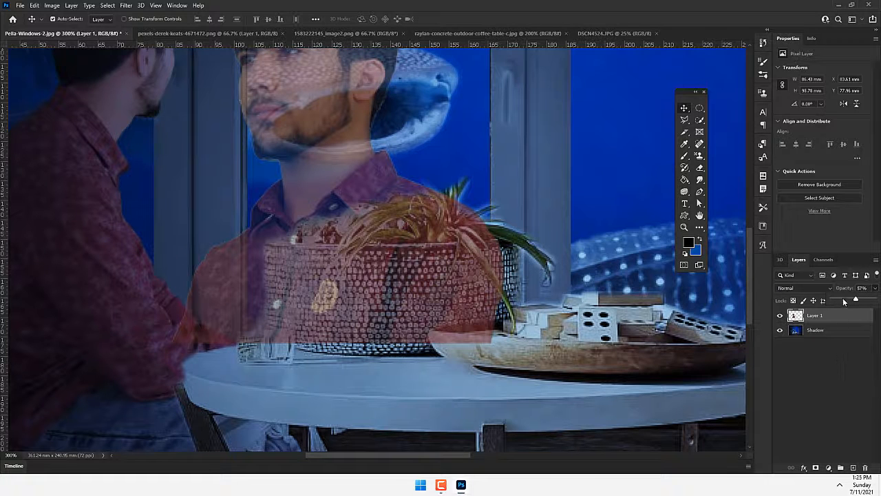
- Marquee-select the window frame beside the seated man's arm and delete the portrait's overlap there from Layer 1
click(801, 331)
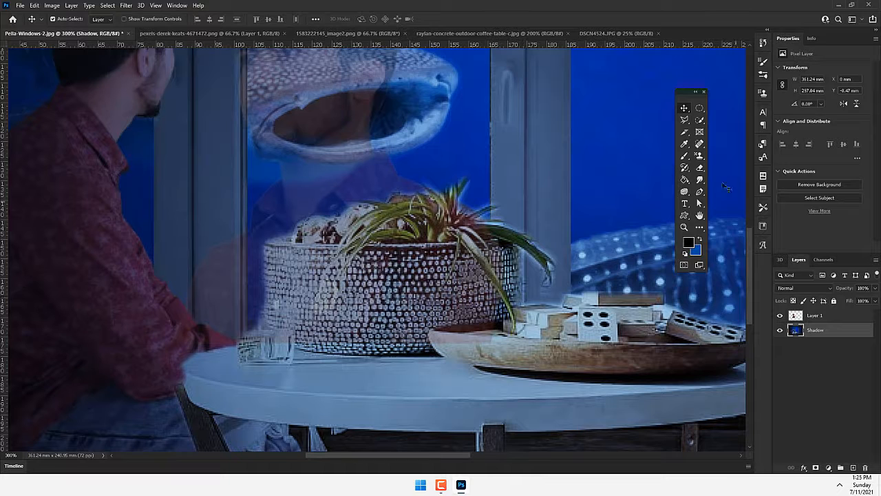
click(700, 108)
click(741, 108)
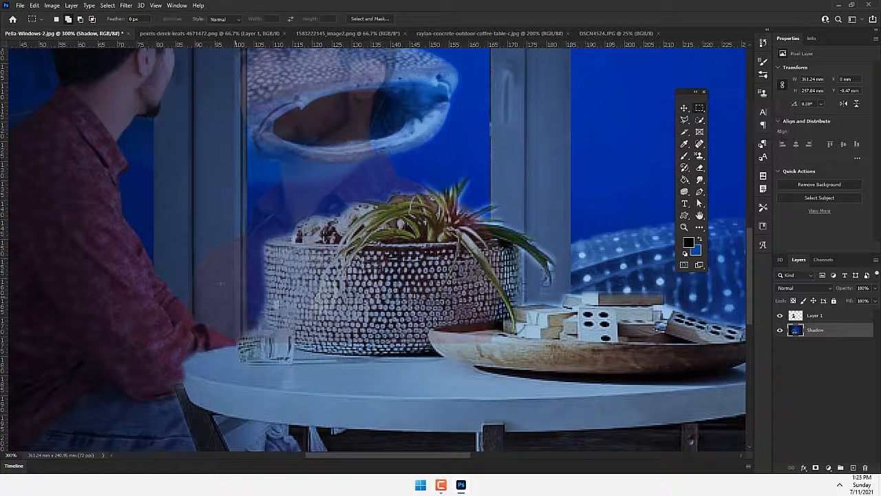
drag(246, 166, 161, 404)
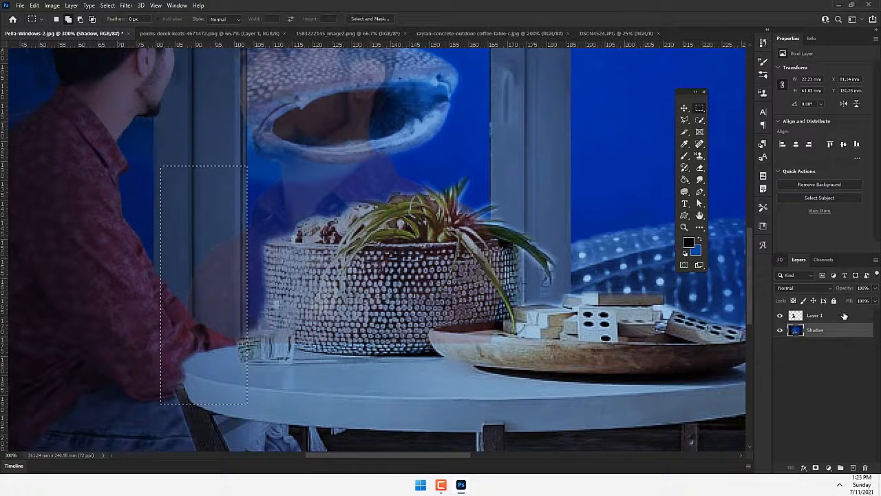
click(843, 316)
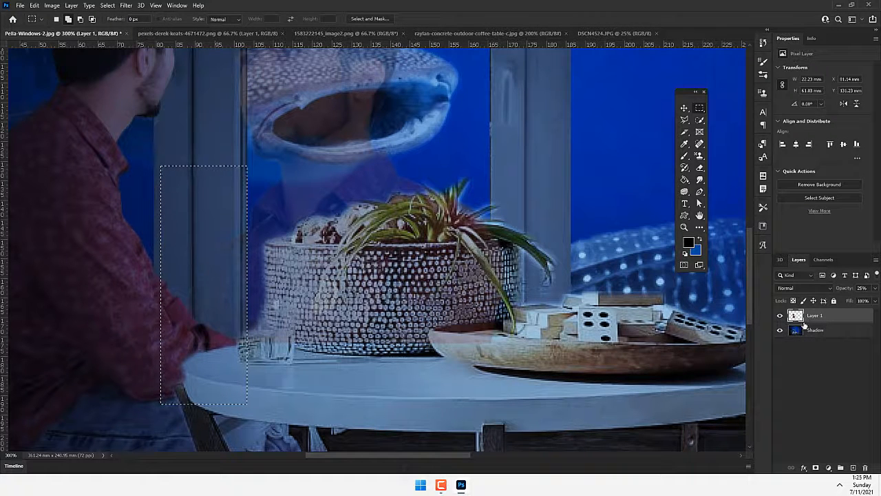
- Quick-select the planter and tabletop on the Shadow layer and try cutting that area out of the portrait on Layer 1
drag(363, 276, 451, 371)
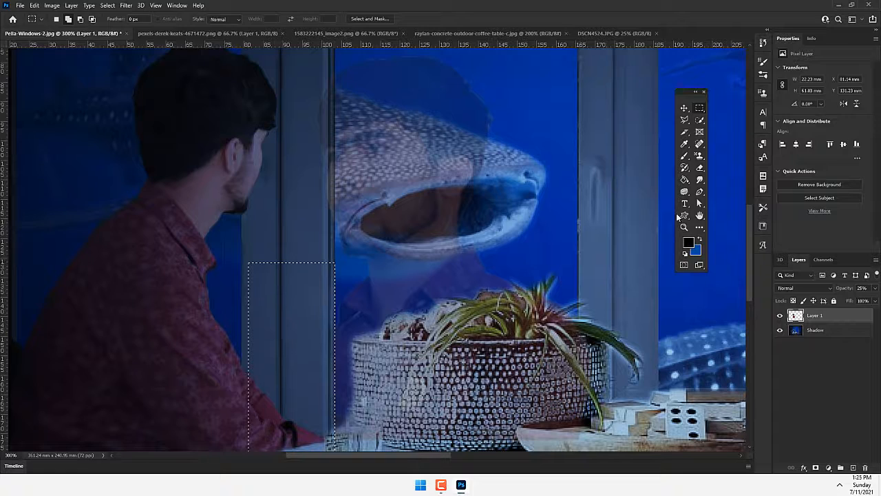
click(699, 119)
click(781, 316)
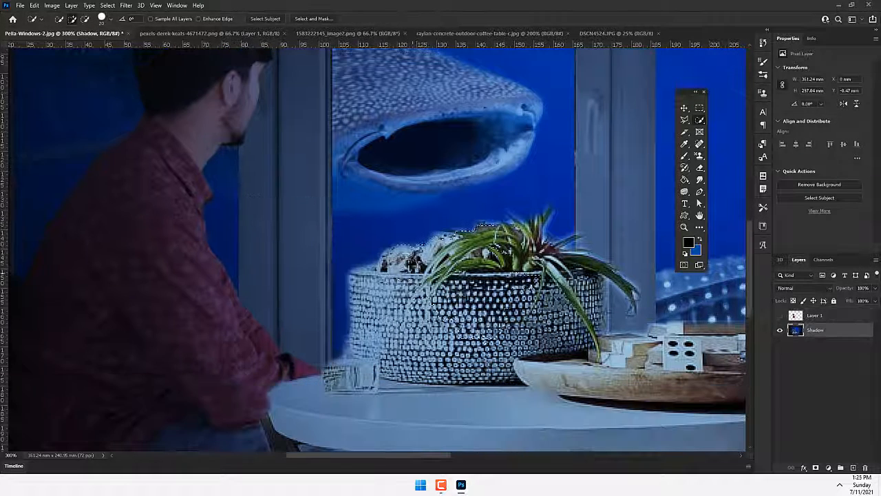
click(780, 315)
click(820, 315)
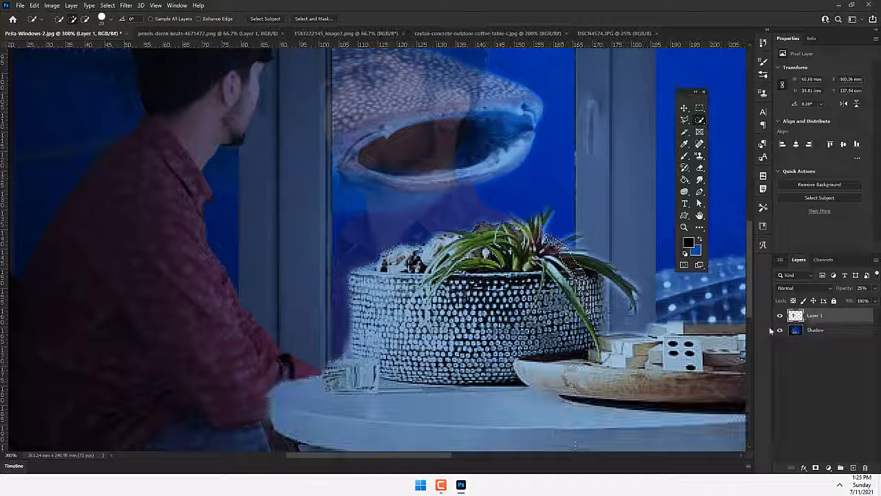
click(835, 330)
key(Delete)
key(ctrl+z)
click(847, 320)
scroll(515, 275, down, 2)
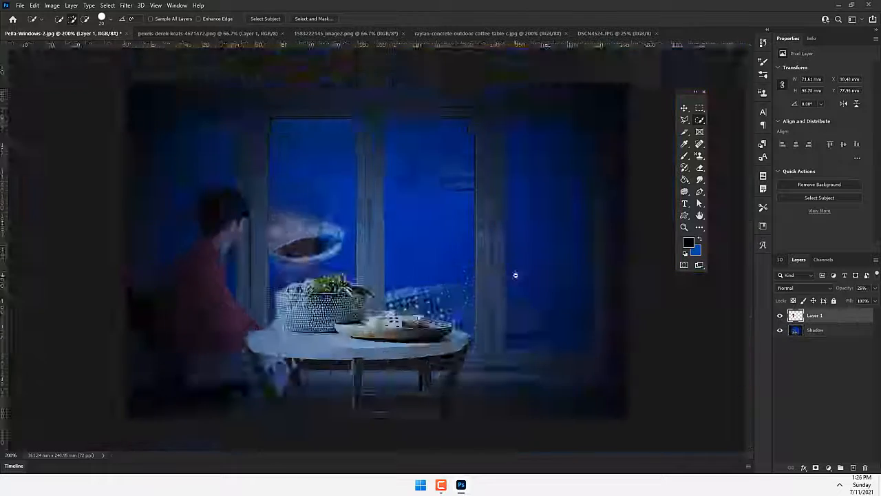
- Try nudging the portrait and scaling it down within the second window pane, and undo the changes
click(875, 288)
drag(844, 299, 846, 299)
key(v)
key(Right)
key(Right)
key(Right)
key(Right)
key(Right)
key(ctrl+t)
drag(374, 195, 347, 217)
drag(331, 248, 314, 232)
click(454, 19)
key(ctrl+z)
key(ctrl+z)
key(ctrl+z)
- Try shrinking the portrait from its lower corner to fit inside the second pane, and undo the transformation
key(ctrl+t)
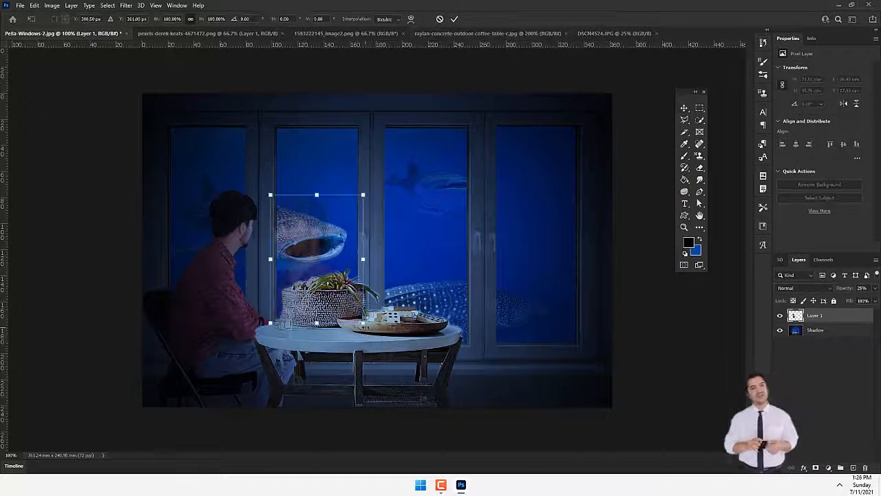
drag(364, 323, 338, 287)
mouse_move(324, 268)
mouse_down()
mouse_move(332, 277)
mouse_move(329, 268)
mouse_up()
drag(279, 287, 277, 289)
click(455, 20)
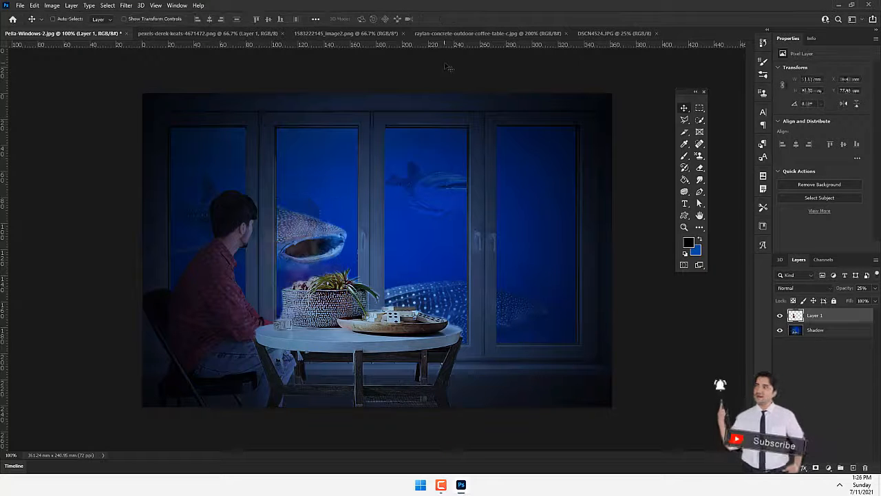
key(ctrl+z)
- Scale the portrait down to fit the second pane and warp its lower edge toward the tabletop
key(ctrl+t)
drag(362, 319, 338, 292)
drag(316, 266, 315, 251)
drag(273, 276, 279, 321)
right_click(311, 223)
click(330, 294)
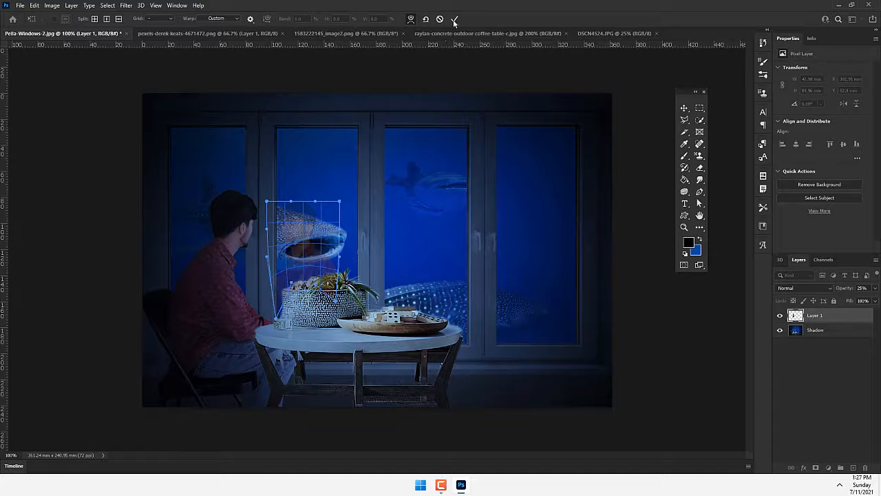
click(454, 21)
- Hide the portrait layer and quick-select the planter and the glass beside it on the Shadow layer
click(780, 315)
click(794, 333)
ctrl+click(303, 314)
ctrl+click(303, 314)
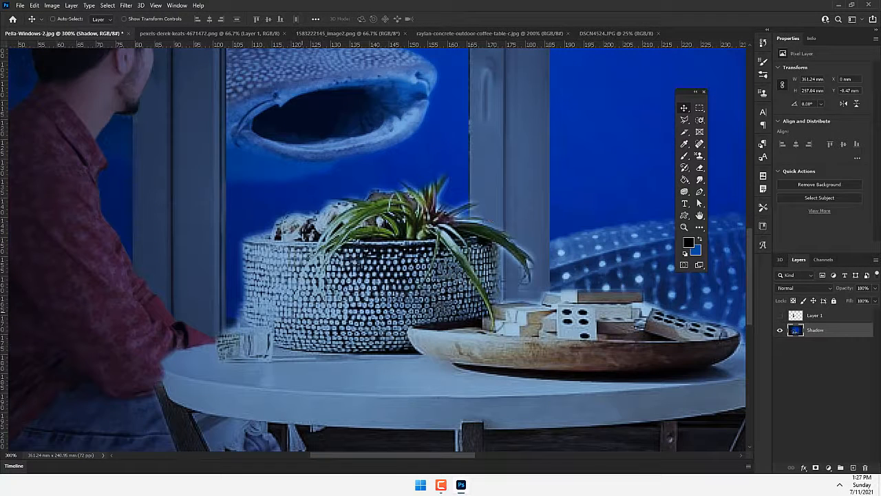
click(700, 120)
mouse_move(350, 252)
mouse_down()
mouse_move(386, 227)
mouse_move(427, 262)
mouse_move(396, 203)
mouse_move(295, 236)
mouse_move(242, 338)
mouse_move(267, 351)
mouse_move(435, 310)
mouse_up()
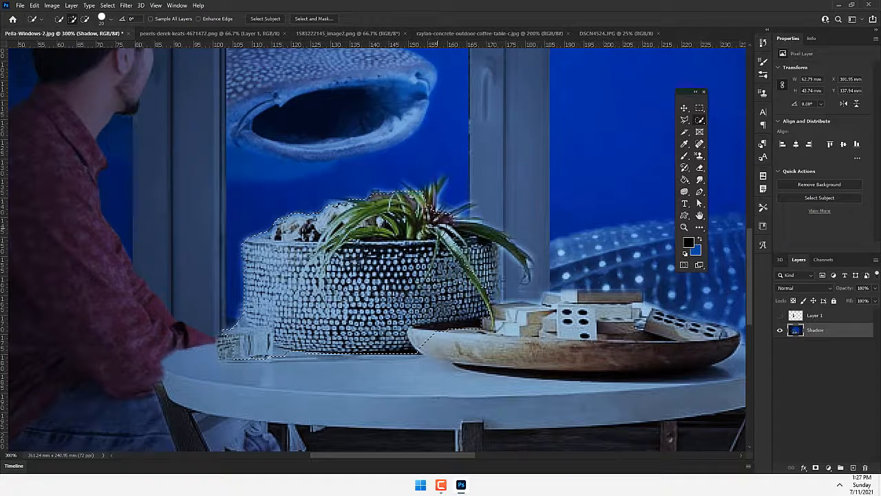
- Show Layer 1 again, delete the planter-shaped selection from the portrait, and clear the selection
click(800, 317)
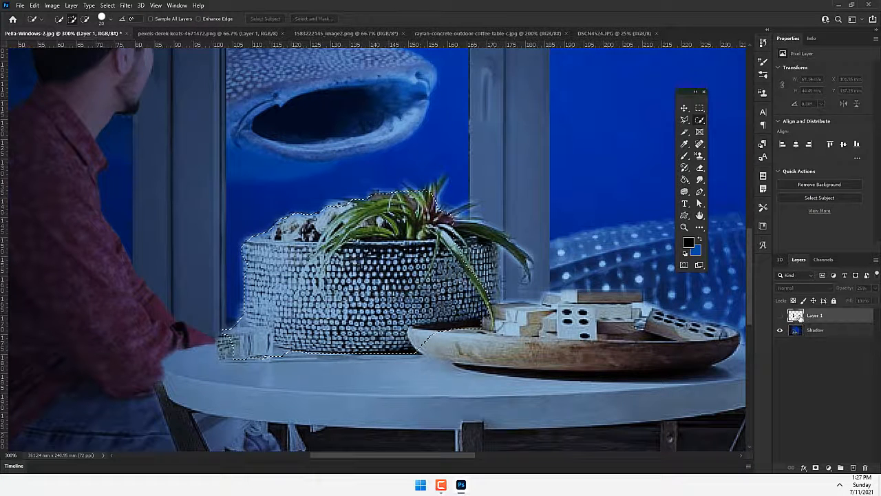
click(780, 316)
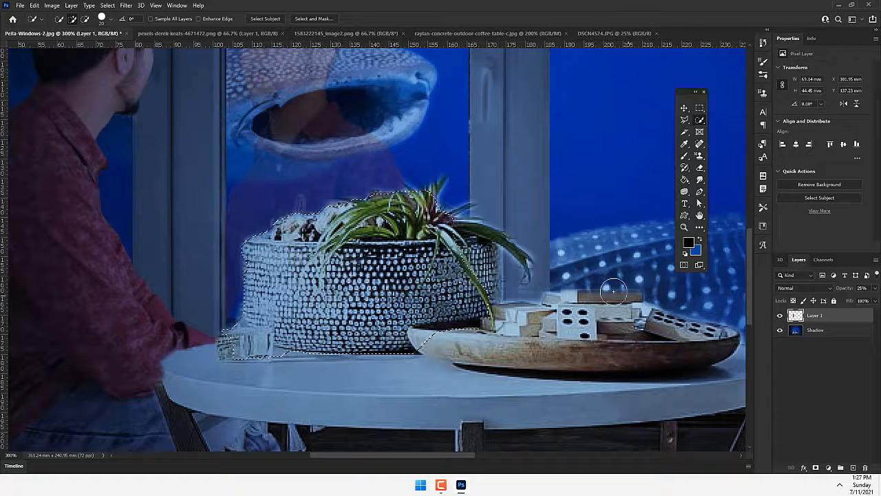
key(Delete)
key(ctrl+d)
alt+click(384, 270)
alt+click(383, 270)
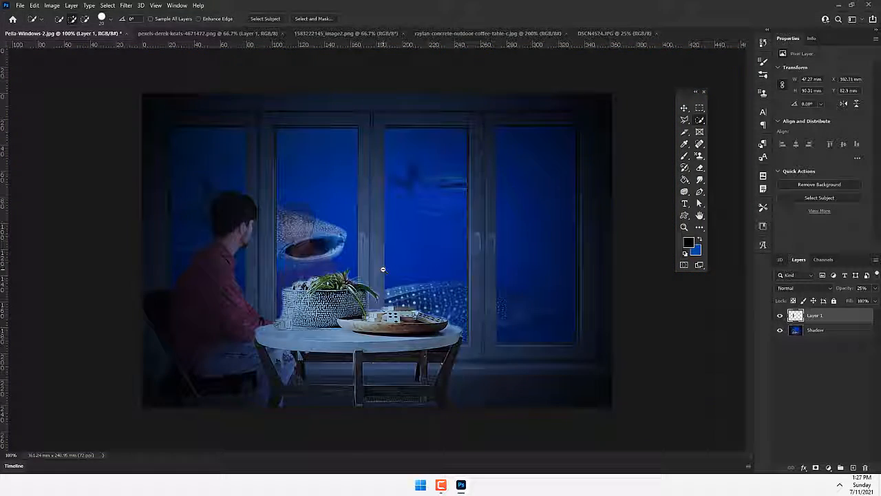
key(v)
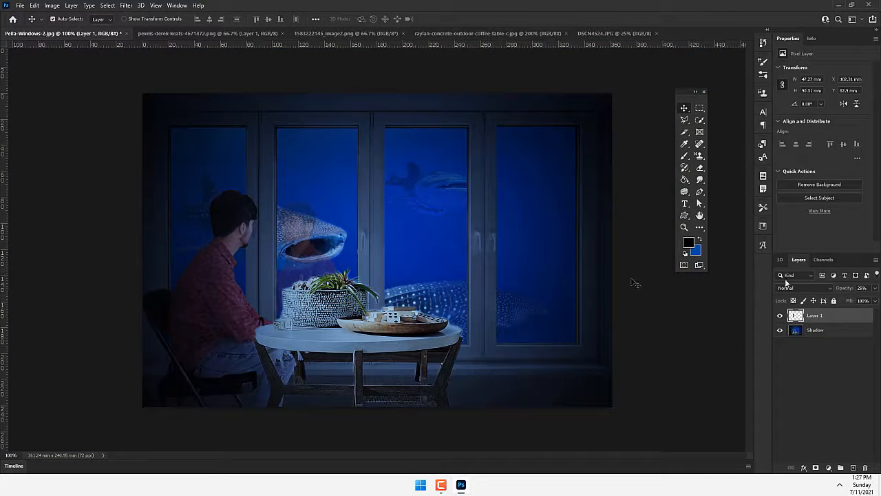
- Reduce the portrait layer's opacity slightly for a fainter reflection, and deselect the layer
click(872, 301)
drag(852, 301, 850, 301)
drag(845, 298, 843, 301)
click(826, 403)
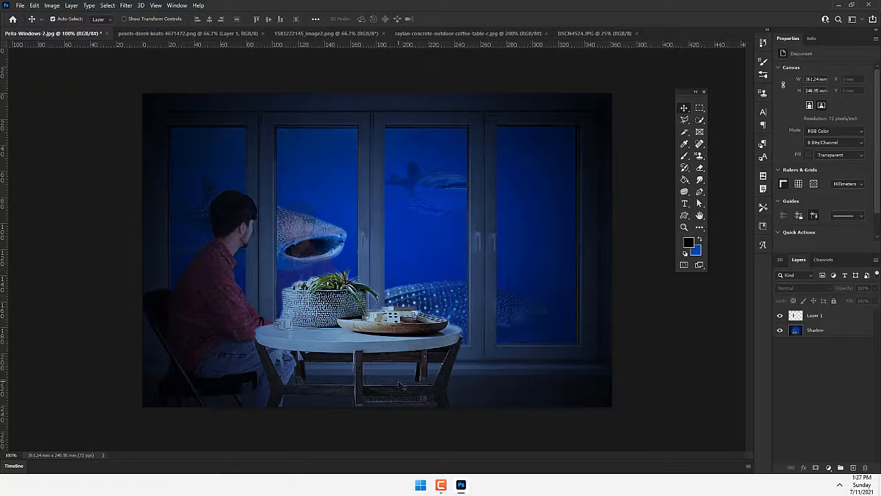
alt+click(383, 265)
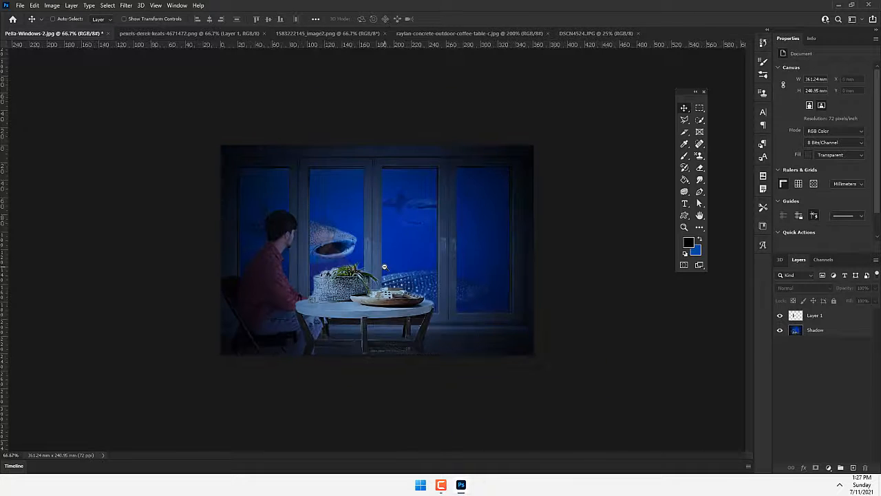
alt+click(384, 267)
ctrl+click(384, 266)
ctrl+click(384, 267)
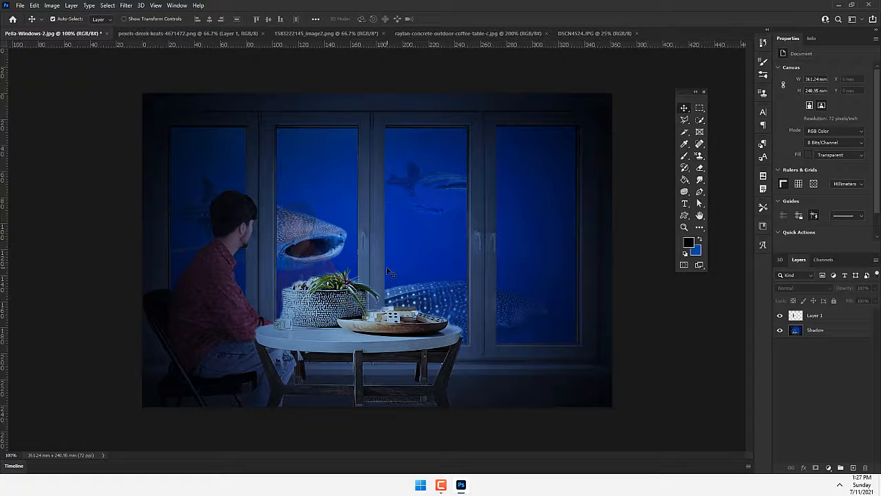